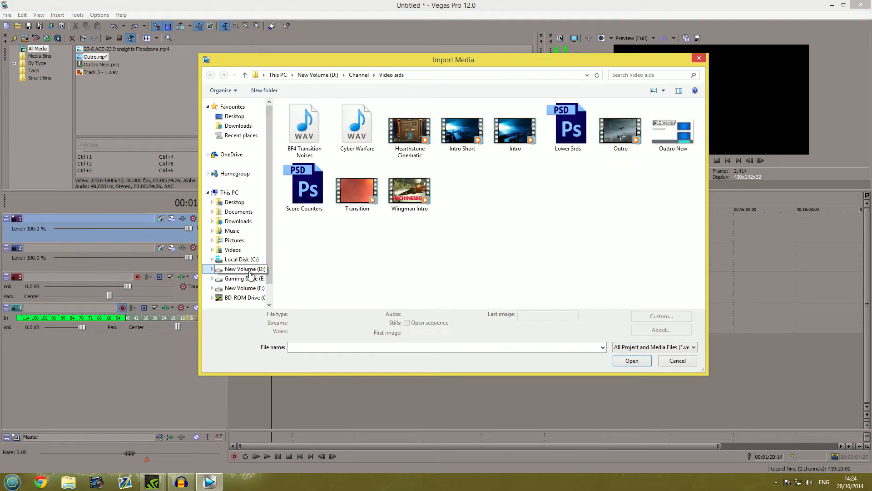
Import the 15-2 Firestorm video from Gaming Footage > Battlefield 3 > Jet on the D: drive
click(249, 269)
double_click(337, 149)
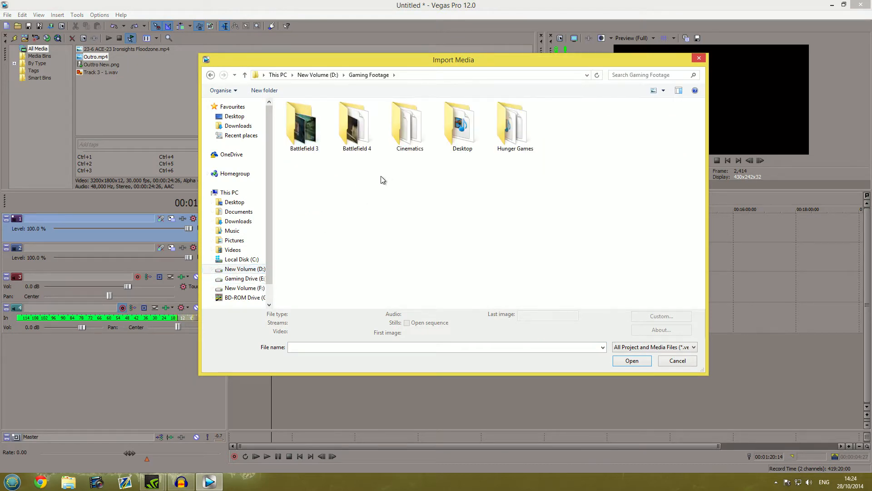
double_click(302, 127)
double_click(300, 131)
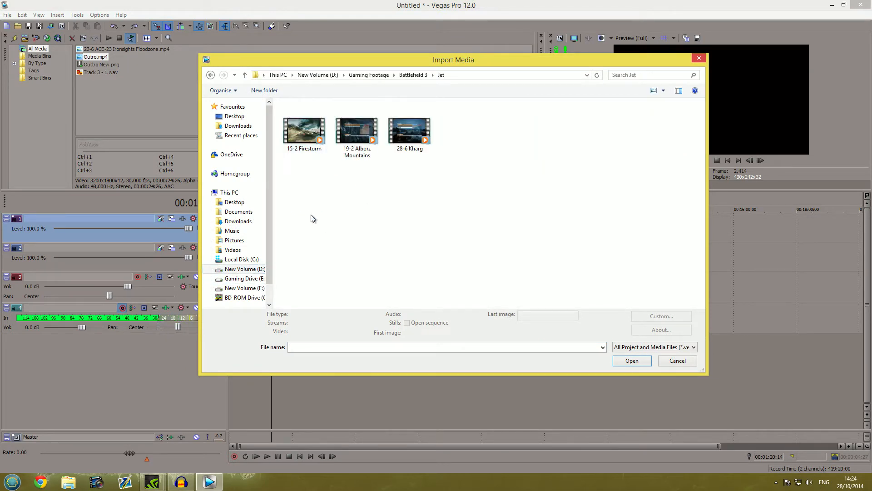
double_click(298, 134)
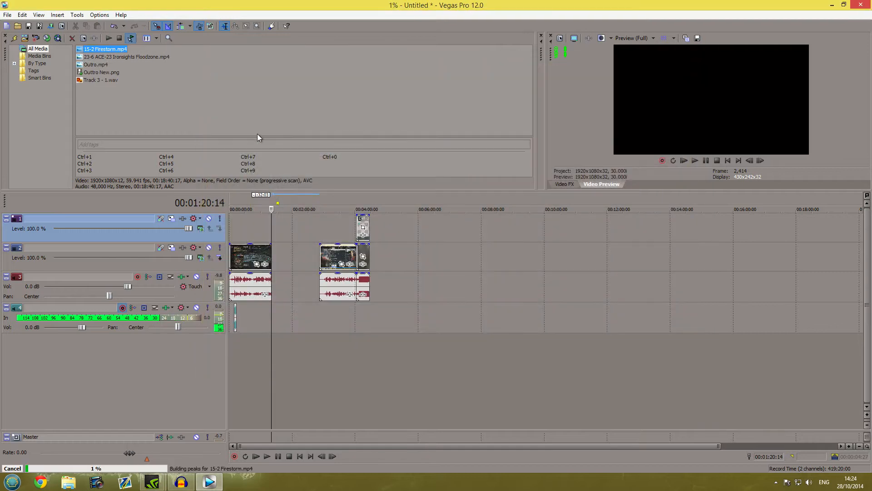
Place the 15-2 Firestorm clip on track 2 after the existing clips and trim its end to about 39 seconds
mouse_move(105, 49)
mouse_down()
mouse_move(393, 245)
mouse_move(393, 266)
mouse_up()
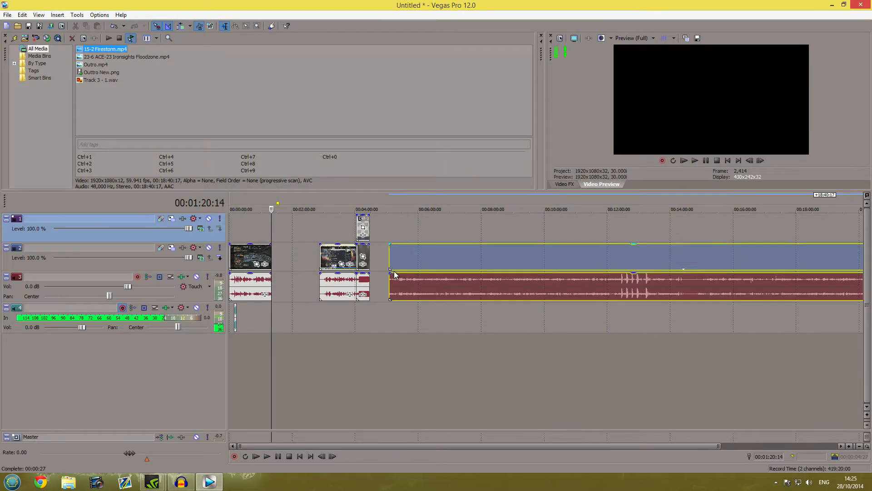
click(395, 235)
click(509, 235)
scroll(509, 235, down, 1)
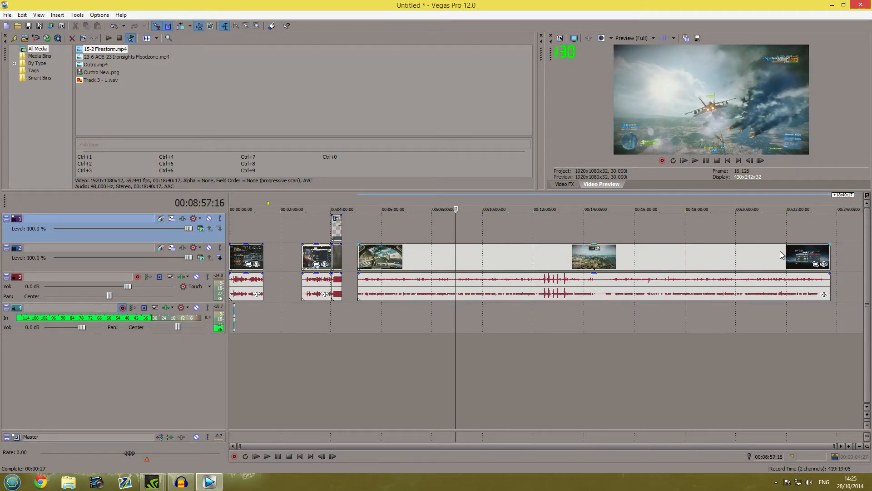
drag(831, 257, 374, 283)
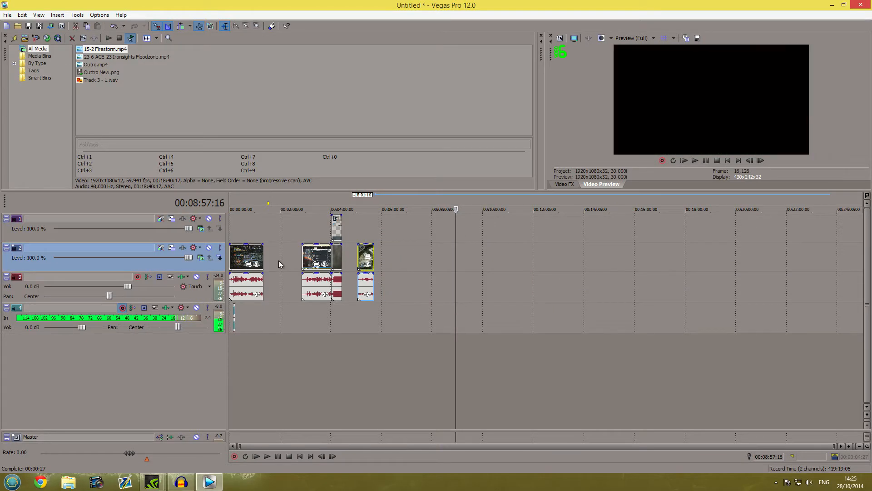
Move the trimmed Firestorm clip into the gap on track 2, directly against the end of the first clip
click(269, 253)
scroll(544, 254, up, 5)
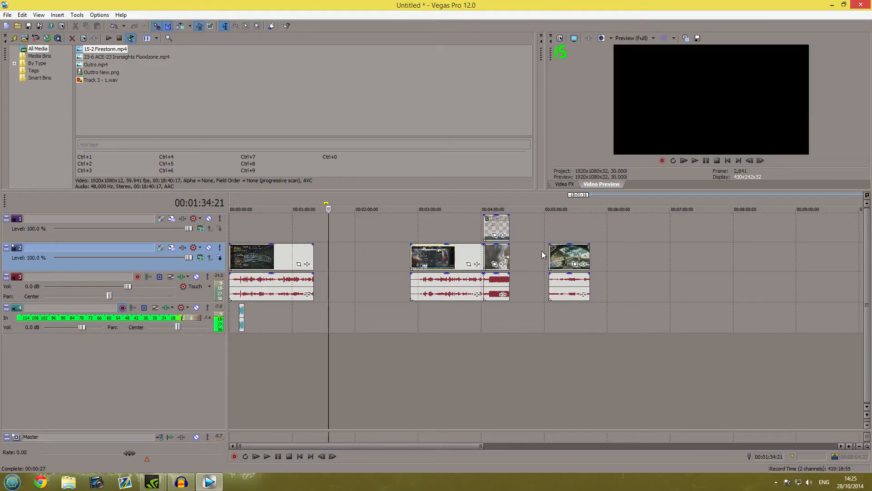
drag(565, 257, 350, 261)
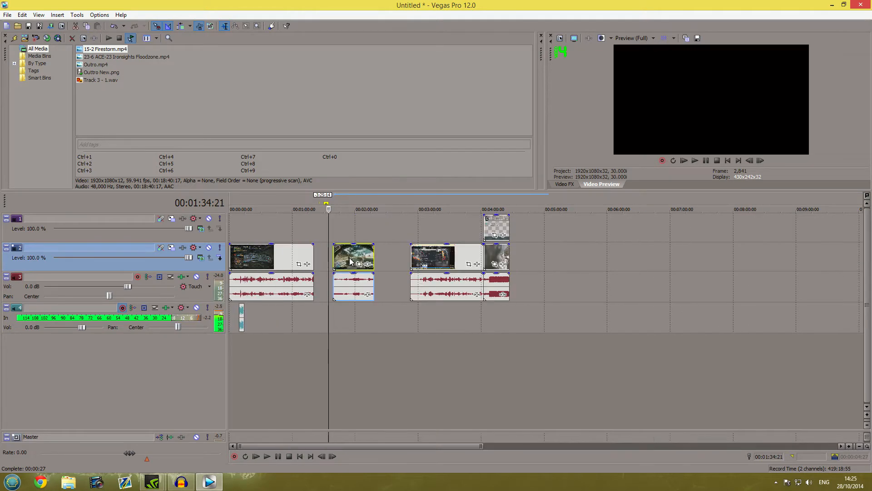
scroll(350, 258, down, 2)
scroll(351, 257, up, 5)
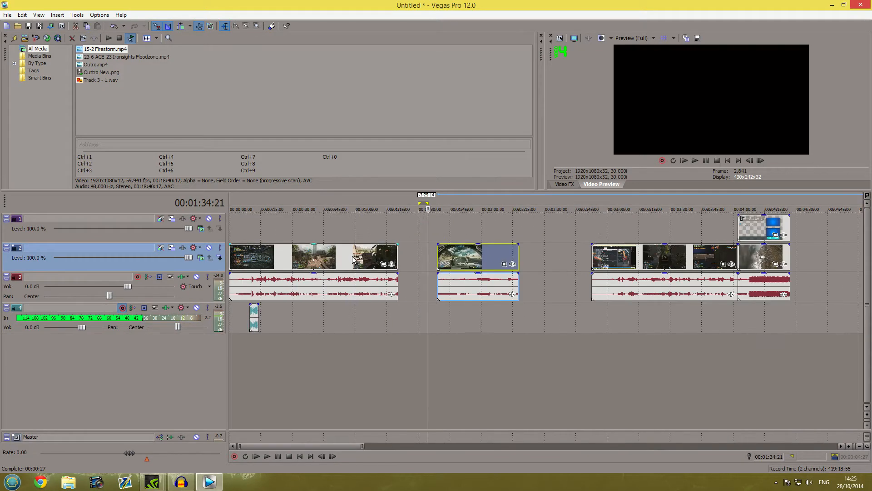
scroll(354, 258, up, 3)
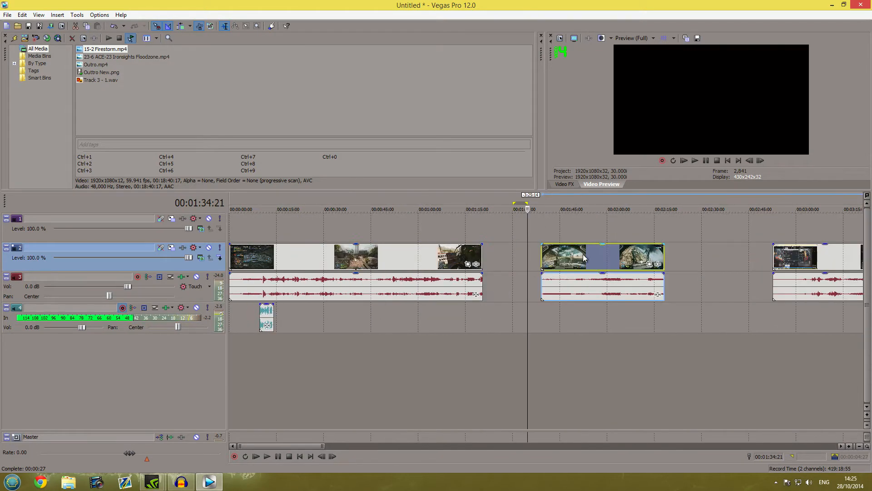
drag(585, 257, 520, 259)
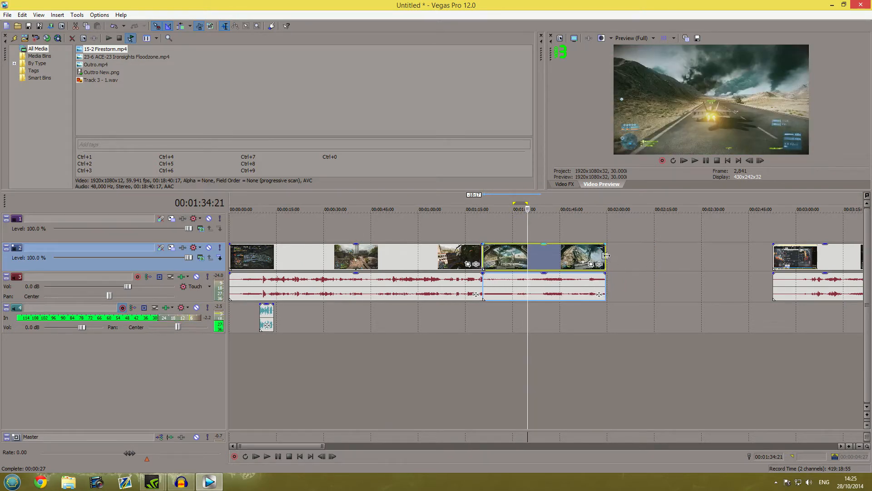
Extend the end of the Firestorm clip to meet the following clip and play back the cut at its start
drag(606, 256, 757, 261)
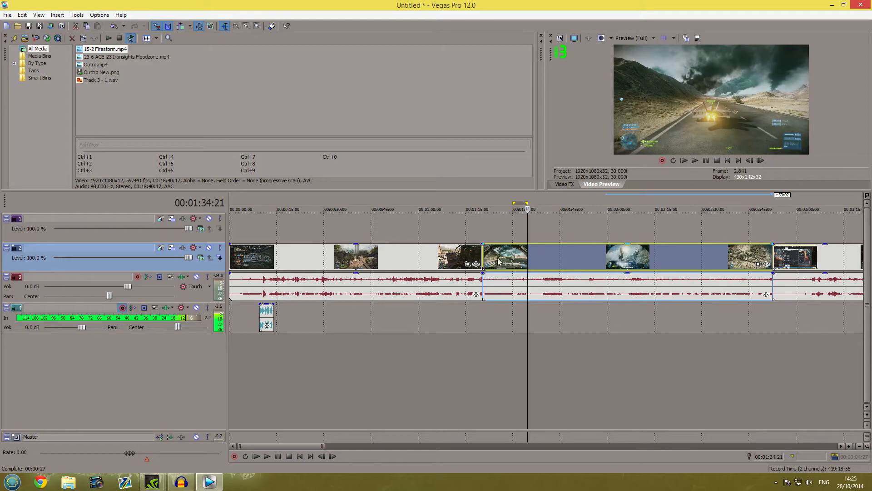
click(474, 230)
key(space)
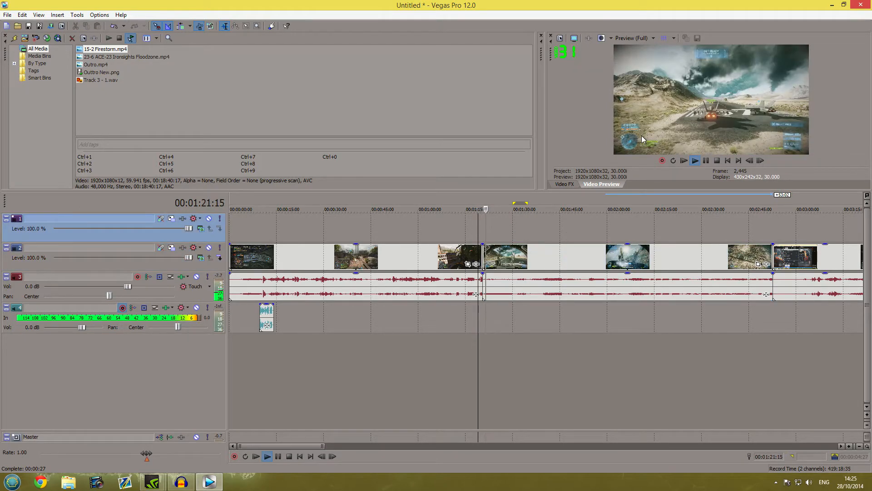
key(Return)
Extend the first clip's video about 20 frames over the Firestorm clip to create an automatic crossfade
scroll(519, 266, up, 3)
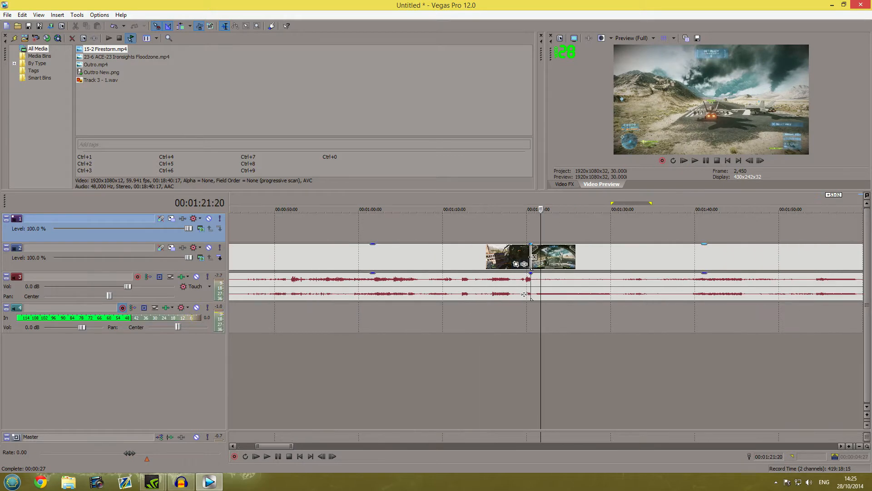
click(532, 257)
scroll(533, 257, up, 3)
scroll(542, 262, up, 3)
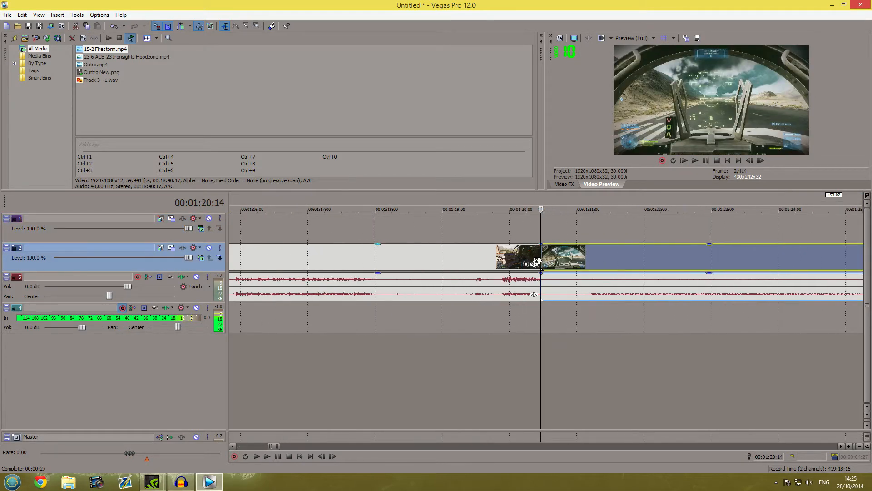
scroll(544, 263, up, 3)
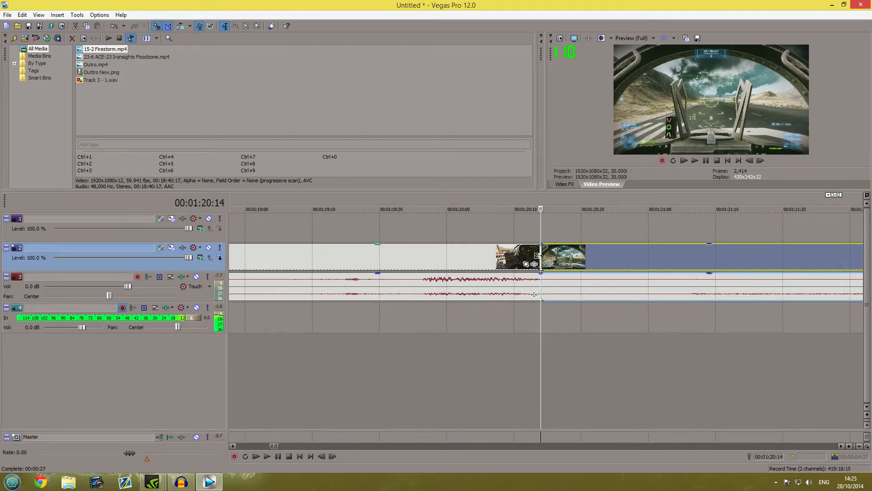
click(537, 255)
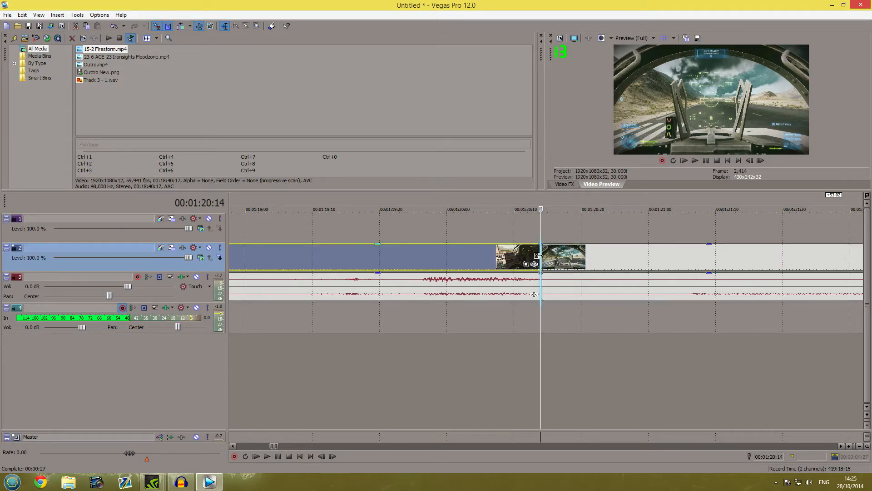
mouse_move(537, 256)
mouse_down()
mouse_move(619, 257)
mouse_move(359, 262)
mouse_move(671, 263)
mouse_up()
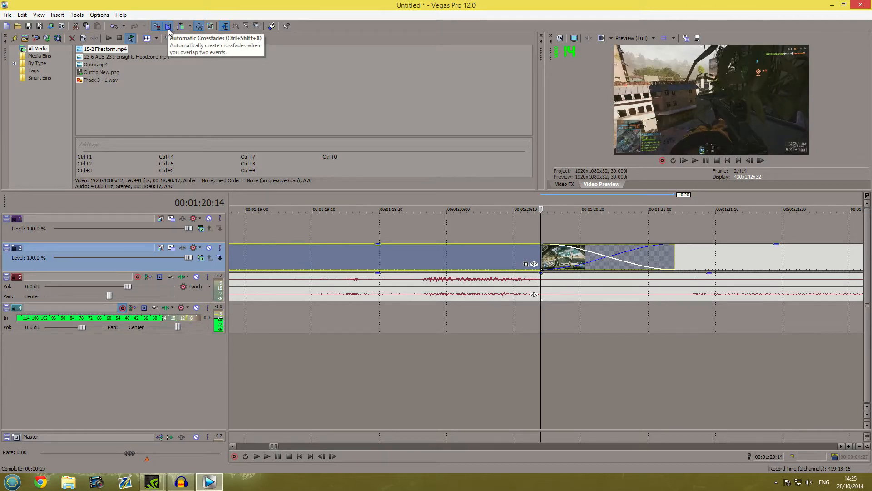
Extend the first clip's audio about 20 frames over the Firestorm audio to crossfade it and play back the transition
drag(540, 286, 673, 287)
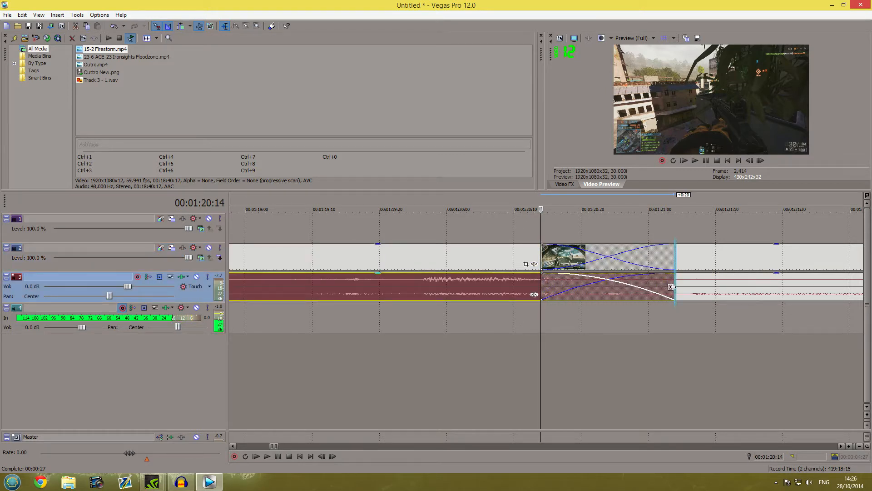
click(528, 228)
key(space)
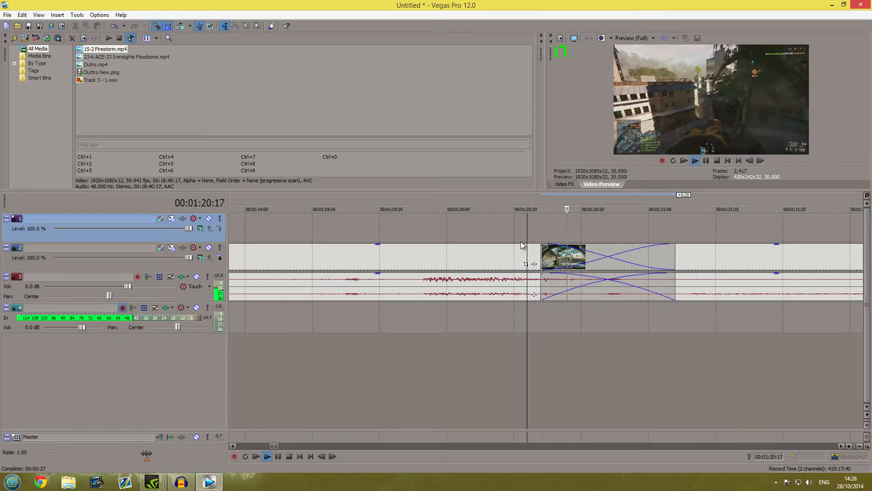
key(Return)
scroll(495, 236, down, 3)
click(494, 235)
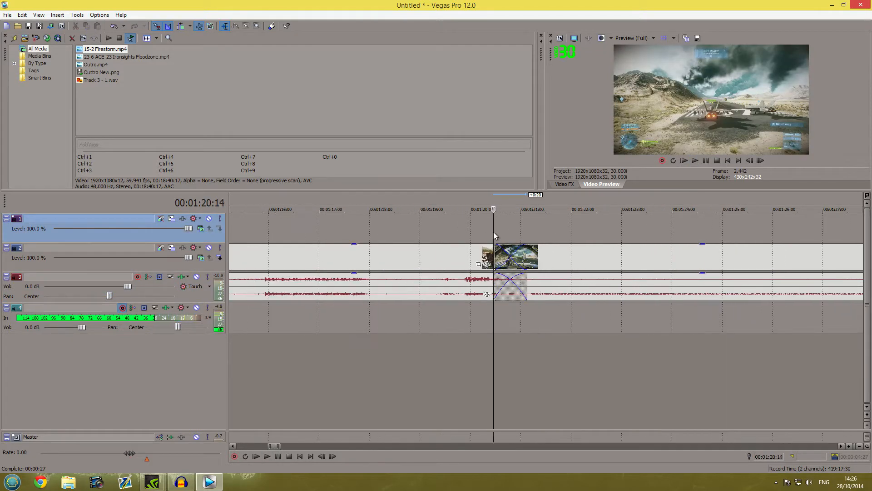
click(495, 236)
Extend the last gameplay clip's video about 20 frames over the outro video to crossfade them and play back the result
scroll(497, 237, down, 6)
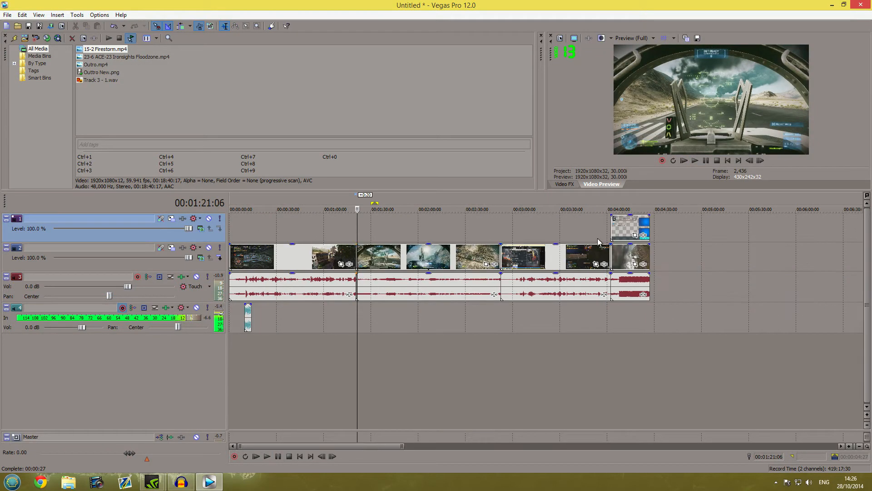
click(611, 234)
scroll(570, 272, up, 5)
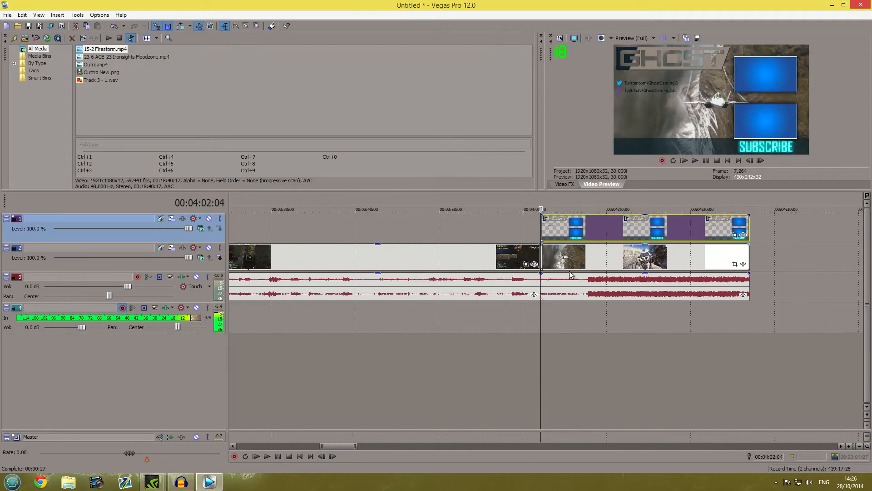
scroll(570, 274, up, 2)
drag(538, 255, 574, 256)
scroll(554, 267, up, 2)
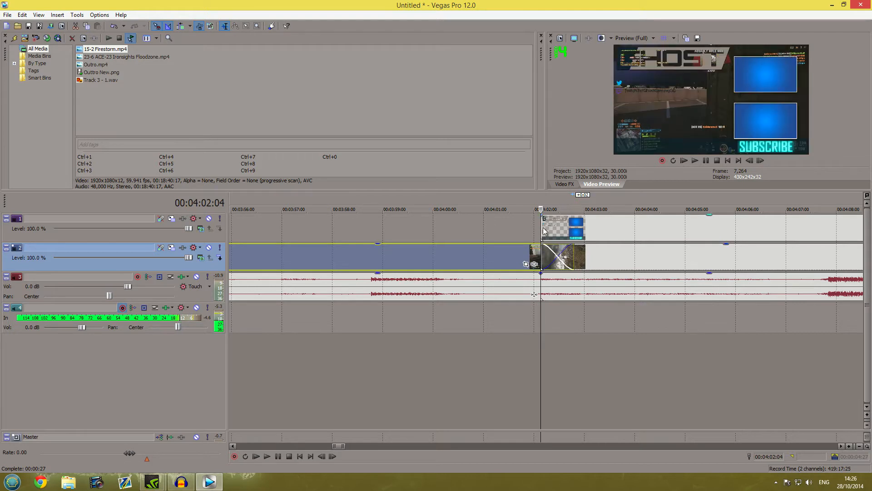
scroll(536, 241, up, 2)
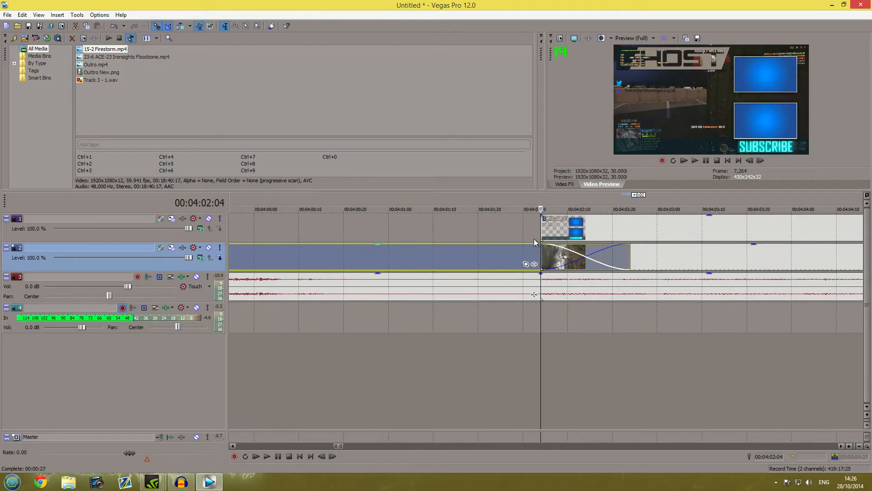
click(528, 233)
key(space)
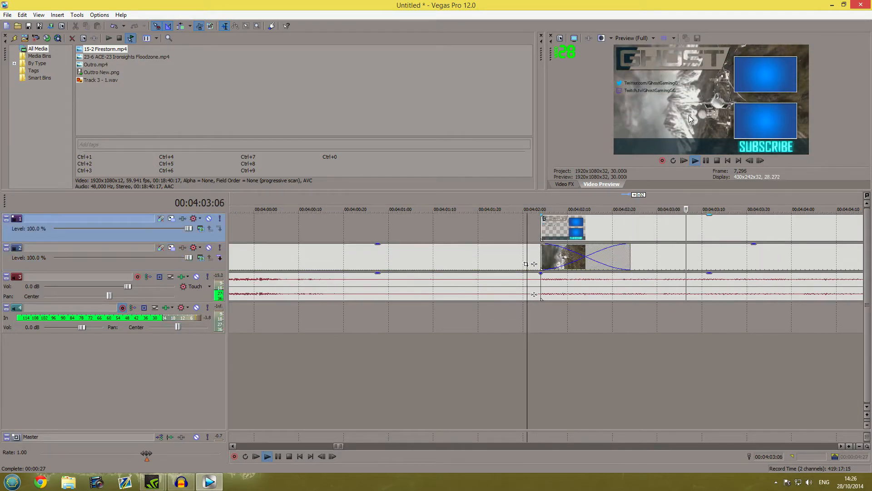
Add fade-ins of about 20 frames to the outro audio and the overlay image on track 1, playing back the transition
drag(541, 272, 630, 280)
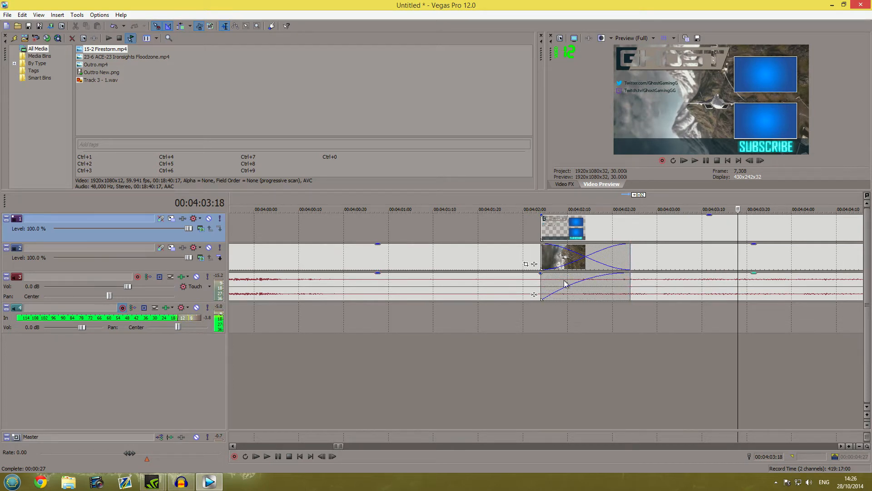
click(537, 306)
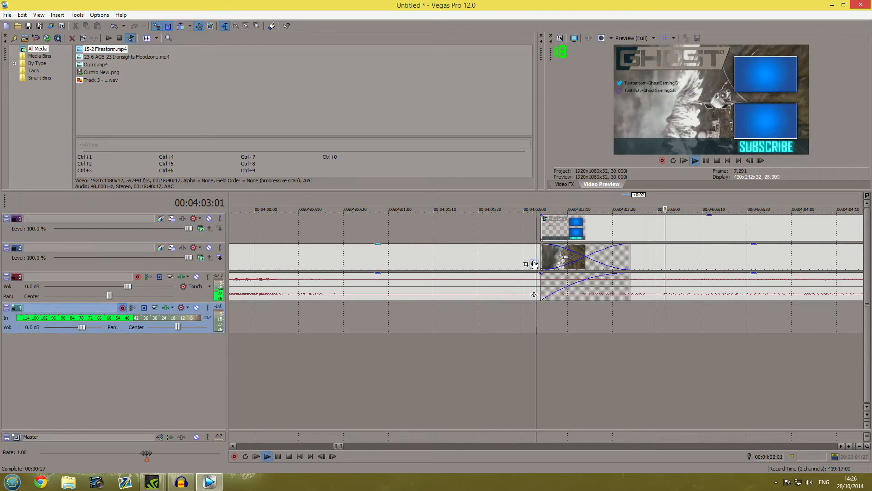
drag(542, 216, 631, 217)
click(532, 228)
key(space)
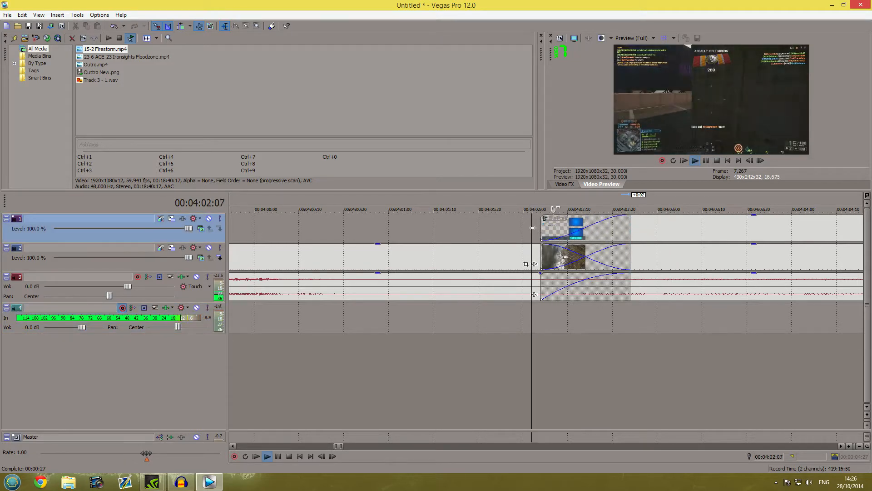
scroll(526, 231, down, 5)
scroll(522, 236, down, 3)
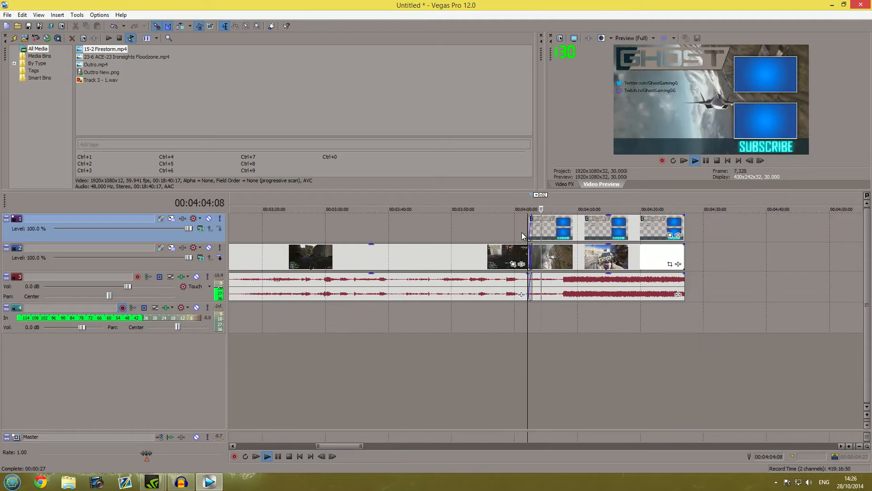
key(Return)
Play back the end of the outro and check frames within the first clip and the Firestorm clip
click(678, 229)
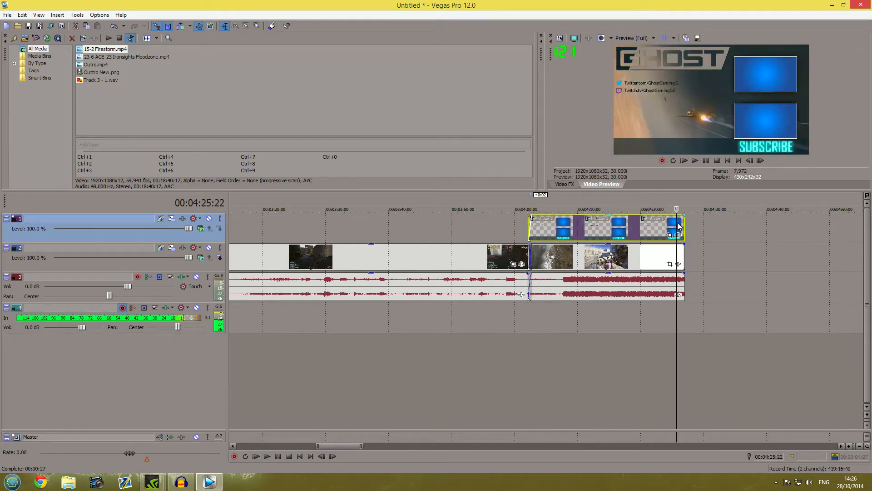
key(space)
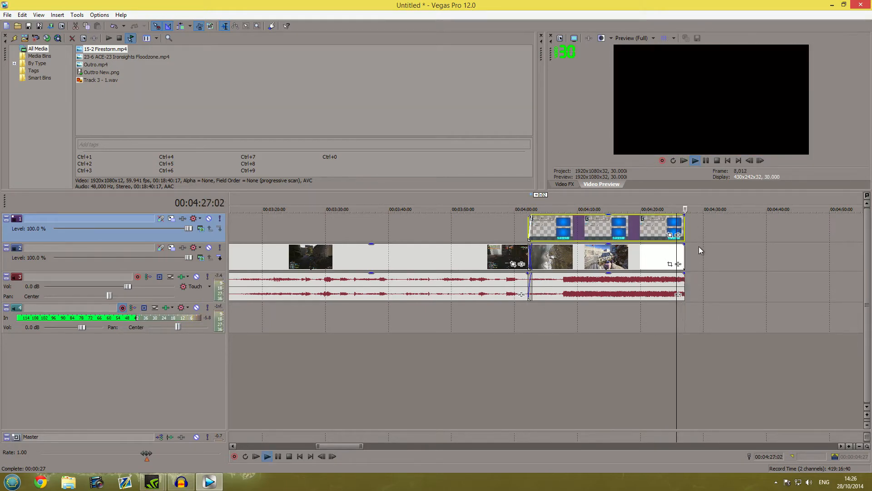
scroll(357, 277, down, 5)
scroll(318, 290, down, 2)
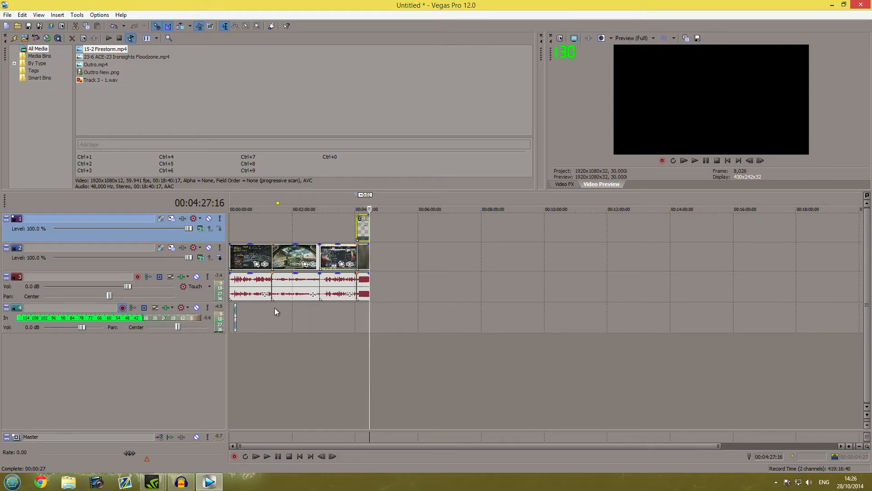
click(272, 311)
scroll(264, 309, down, 2)
click(251, 225)
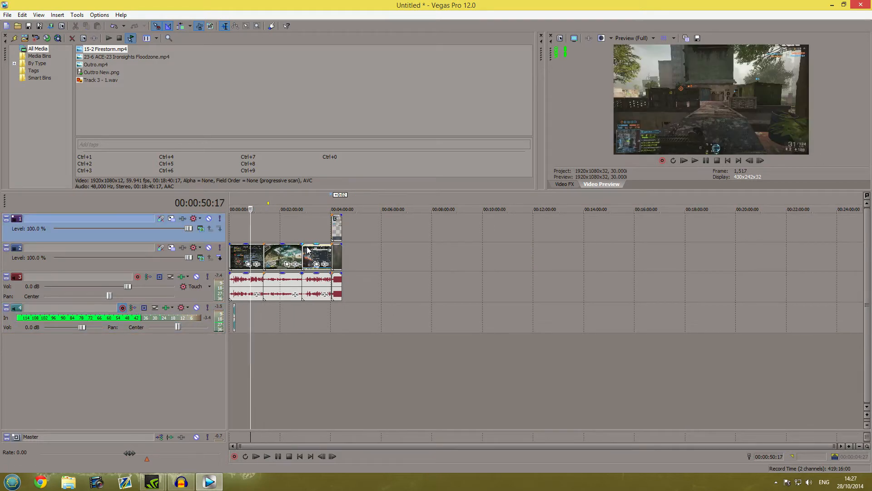
click(276, 223)
scroll(279, 232, up, 3)
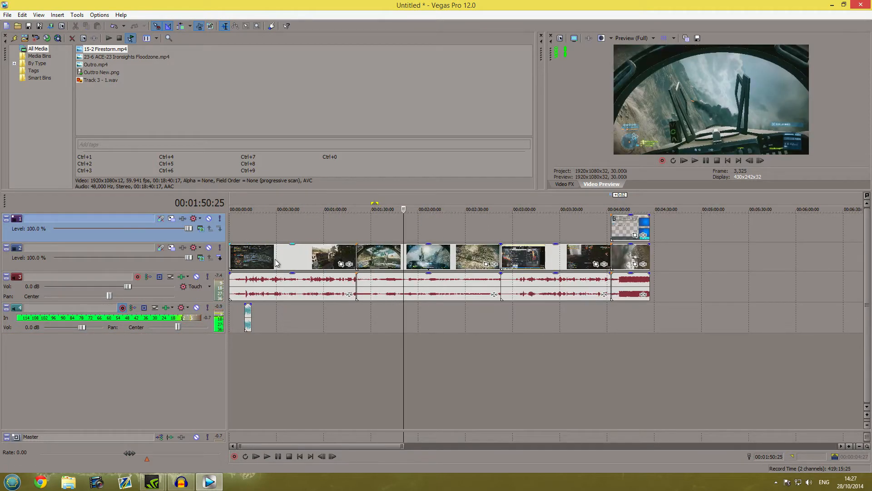
scroll(256, 321, up, 2)
scroll(256, 320, down, 2)
click(256, 310)
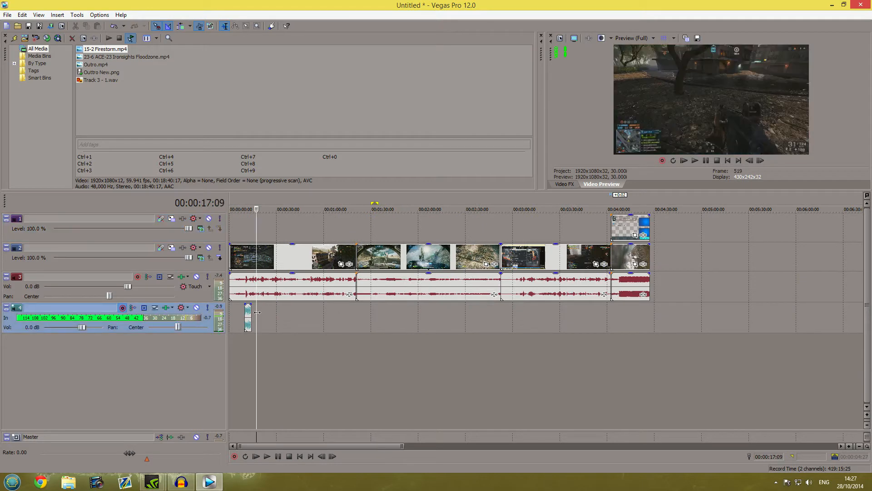
click(649, 319)
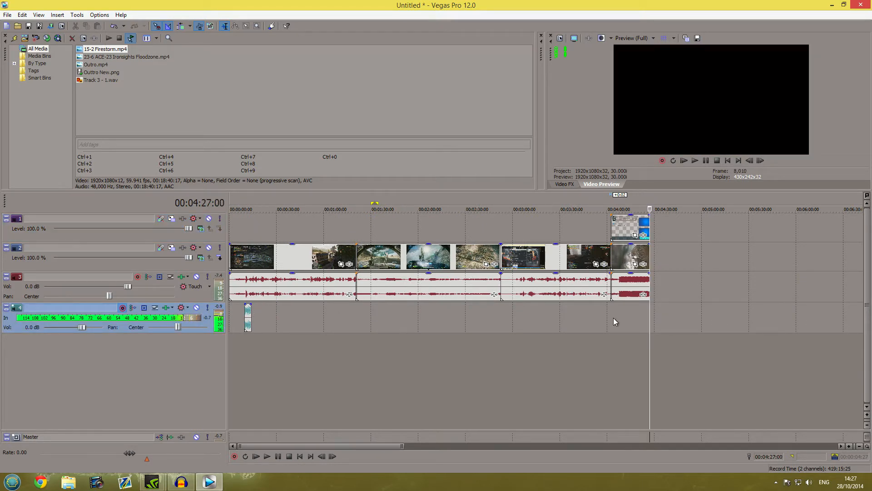
click(605, 316)
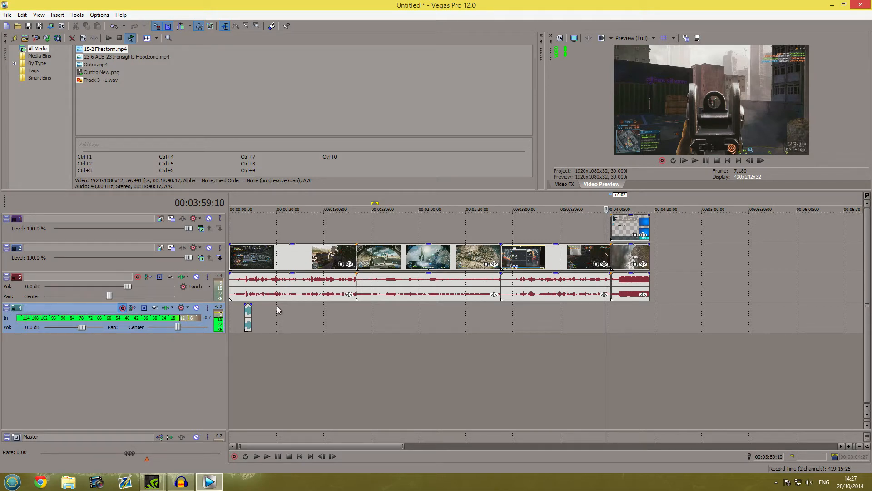
Play back the short voice recording on track 4 together with the gameplay audio to compare their loudness
click(247, 236)
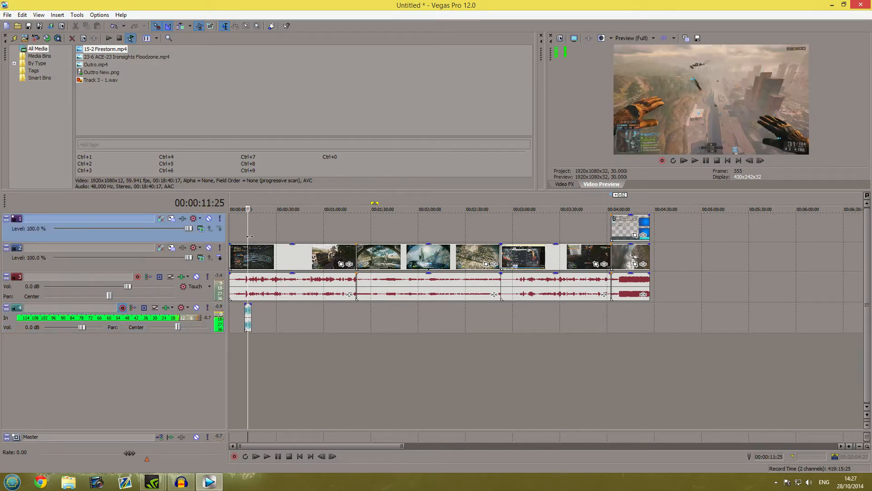
scroll(249, 236, up, 5)
click(291, 236)
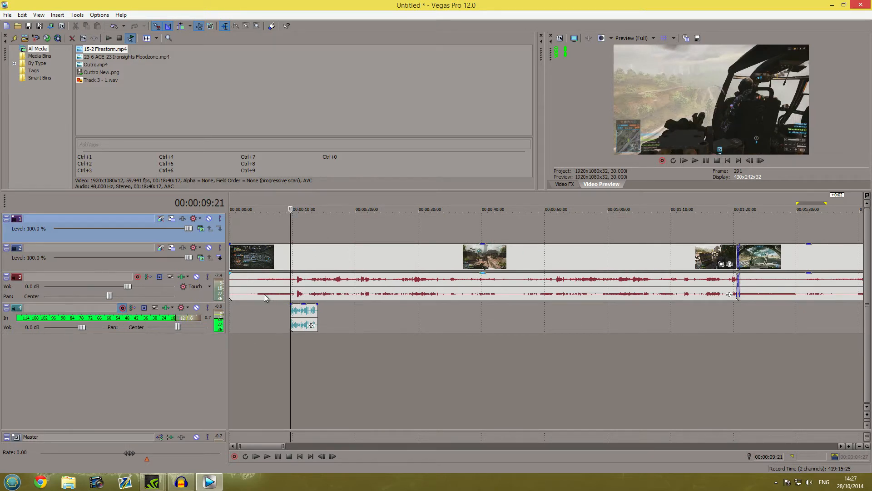
key(space)
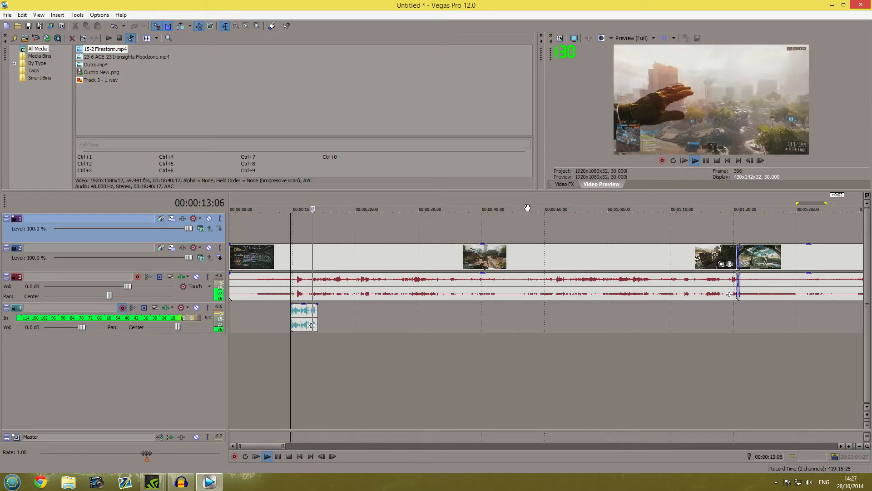
key(Return)
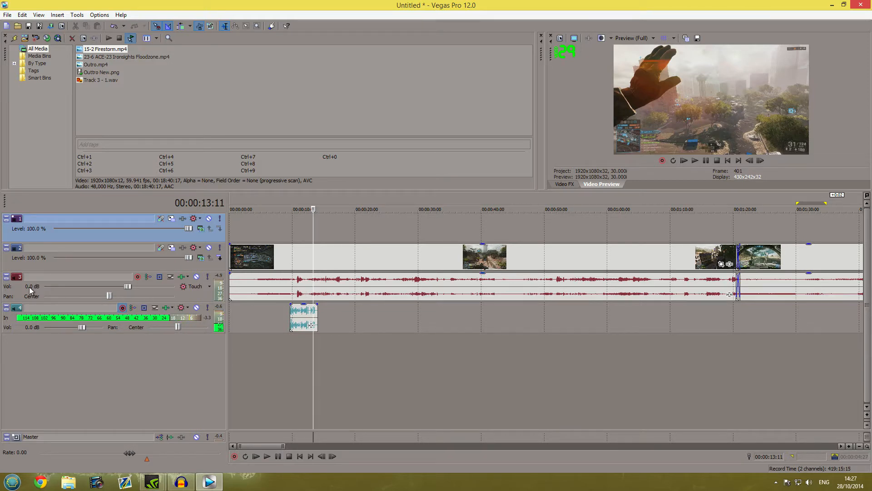
Set the volume of audio track 3 to -15 dB and play back the section with the voice recording
click(273, 291)
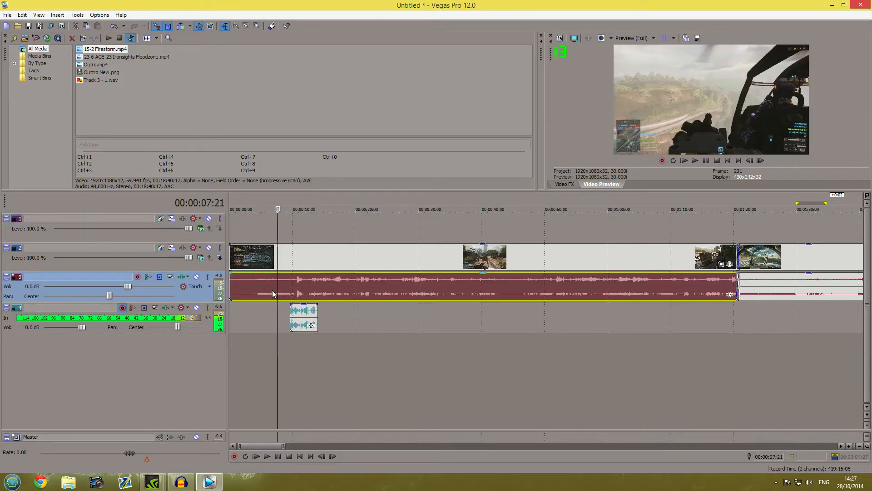
double_click(29, 285)
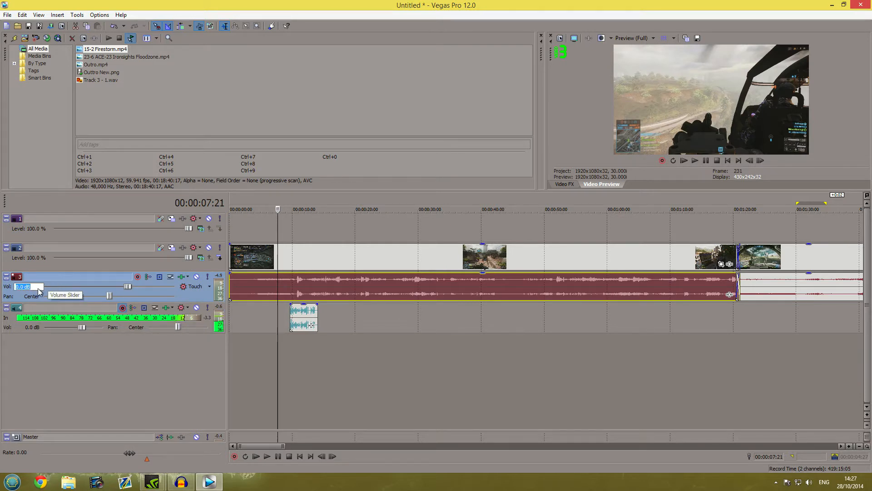
text(-)
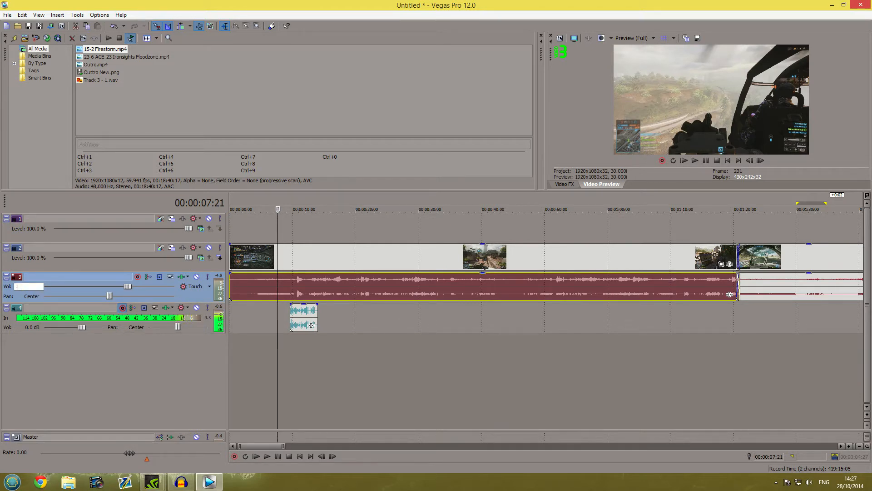
text(15)
key(Return)
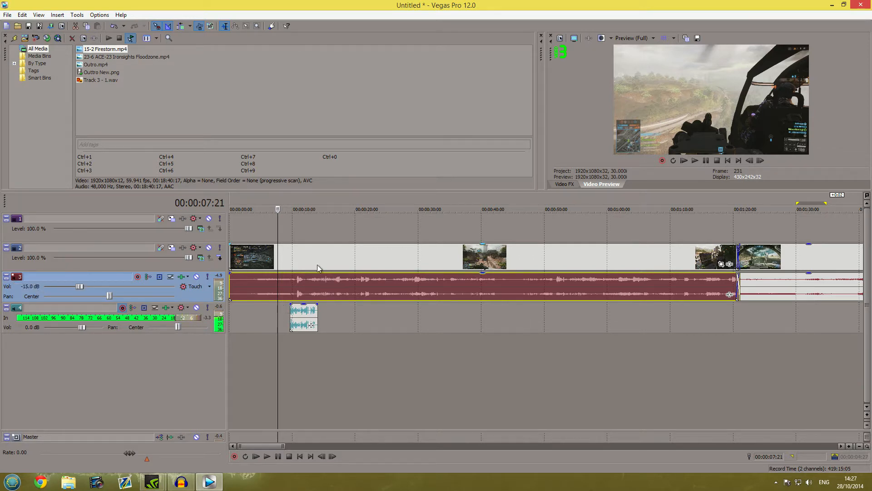
click(290, 233)
key(space)
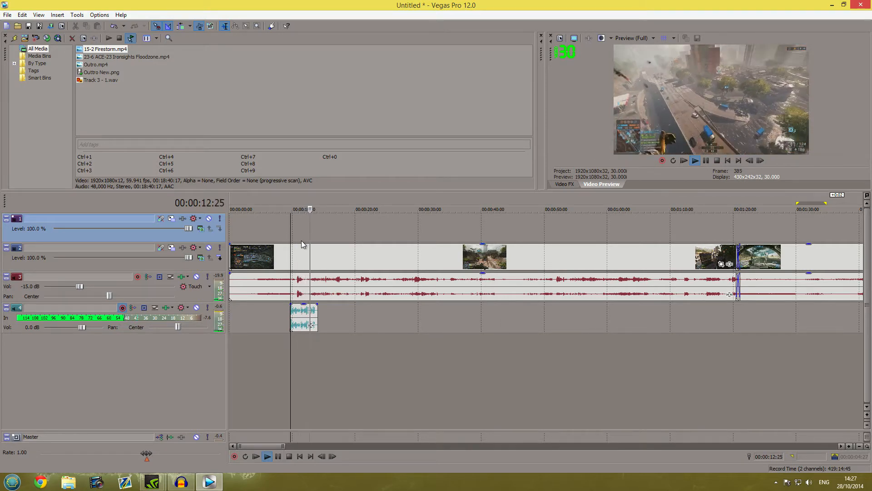
key(Return)
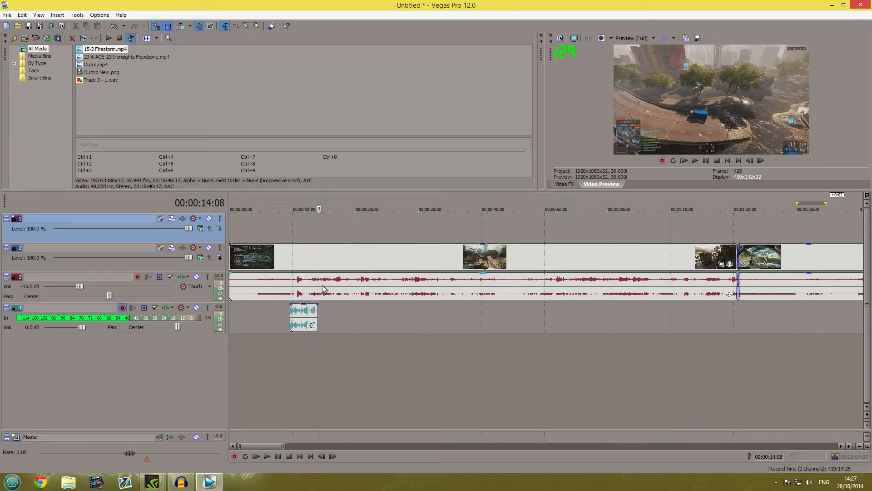
click(326, 313)
scroll(340, 337, down, 5)
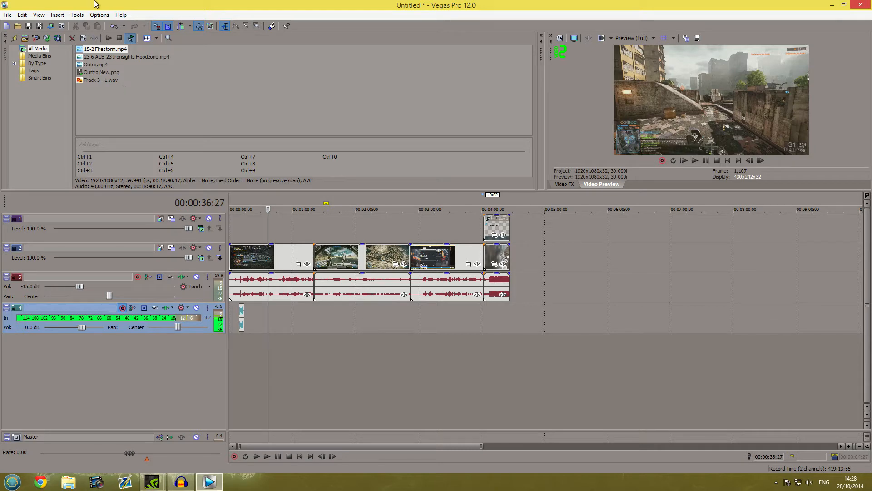
click(281, 233)
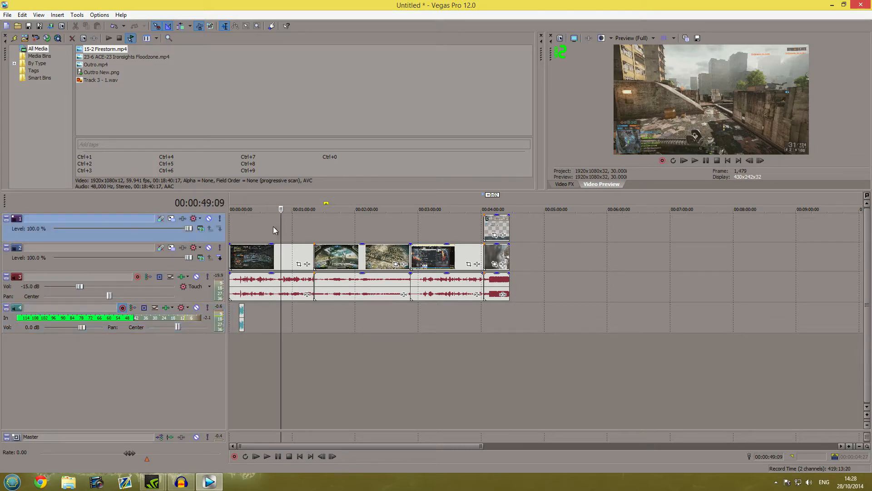
click(266, 231)
Import the Intro video from the Channel > Video aids folder on drive D into the project media
click(8, 14)
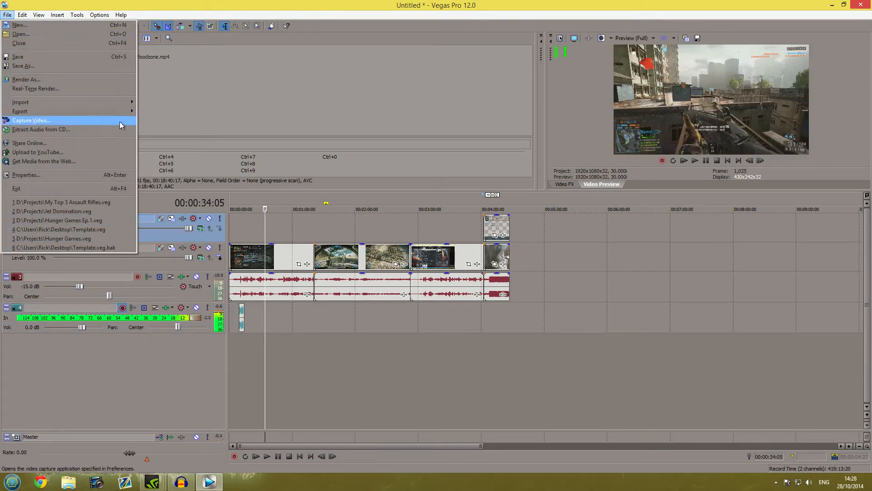
mouse_move(68, 102)
click(157, 103)
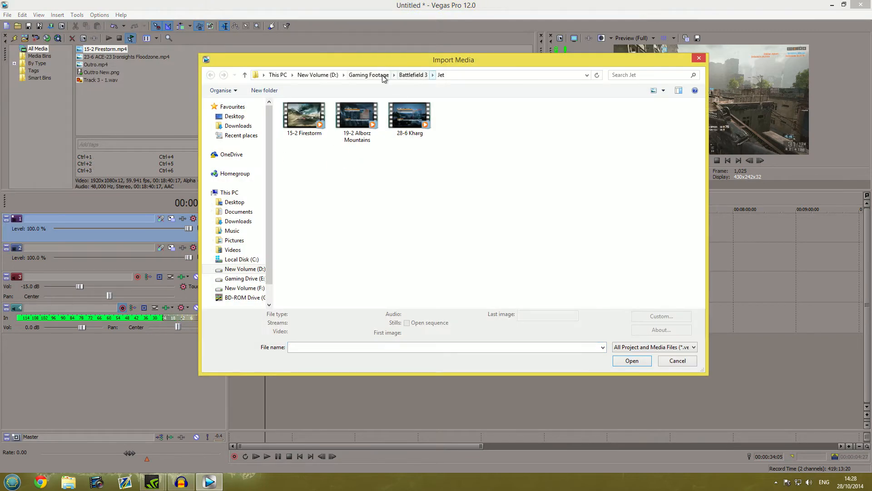
click(252, 269)
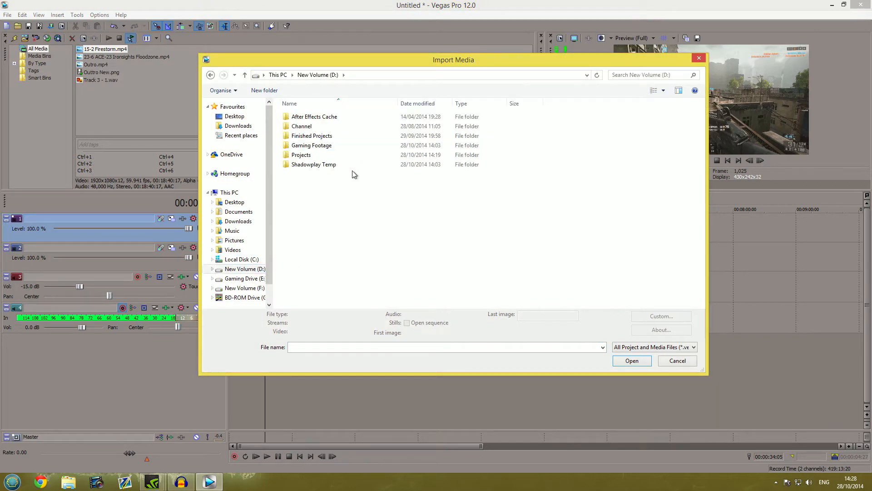
double_click(321, 126)
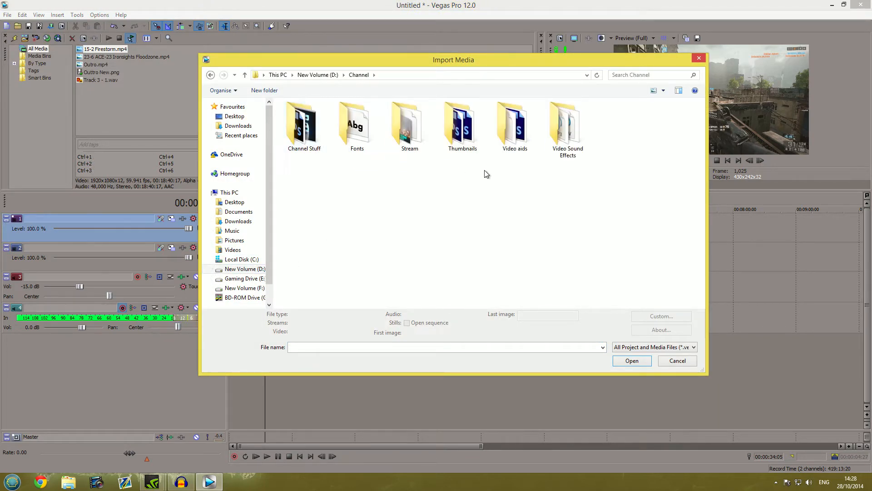
double_click(515, 136)
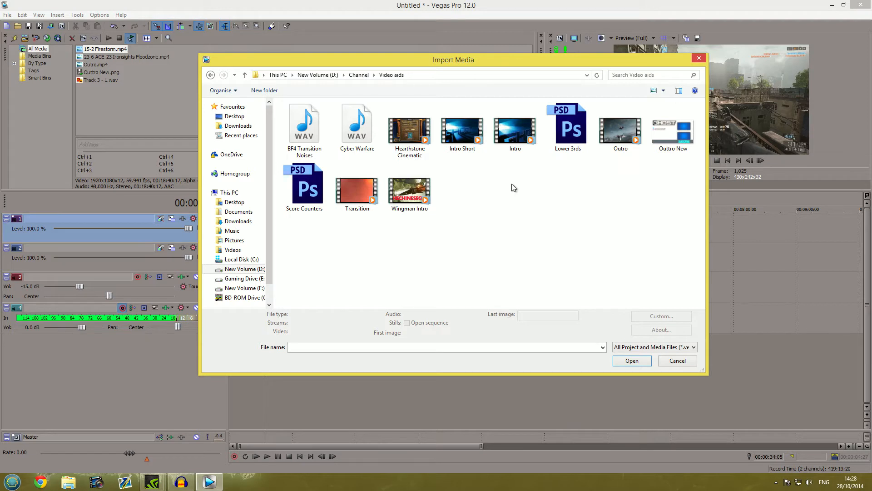
click(513, 133)
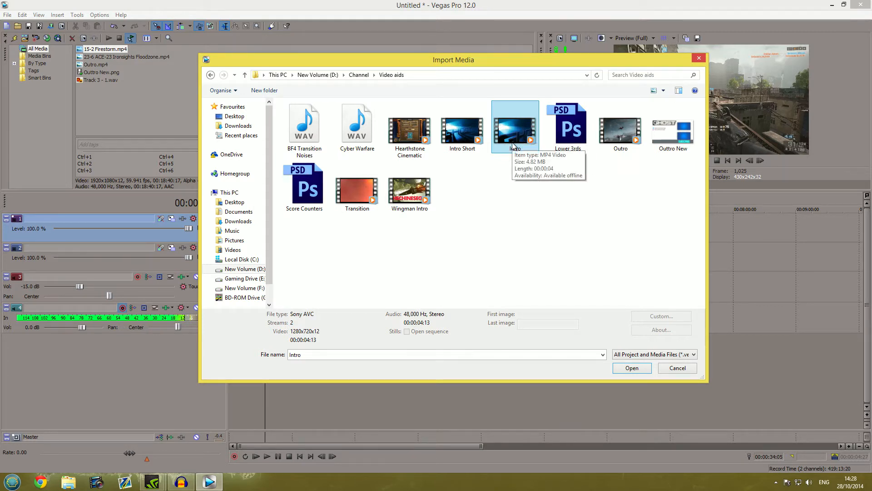
click(509, 168)
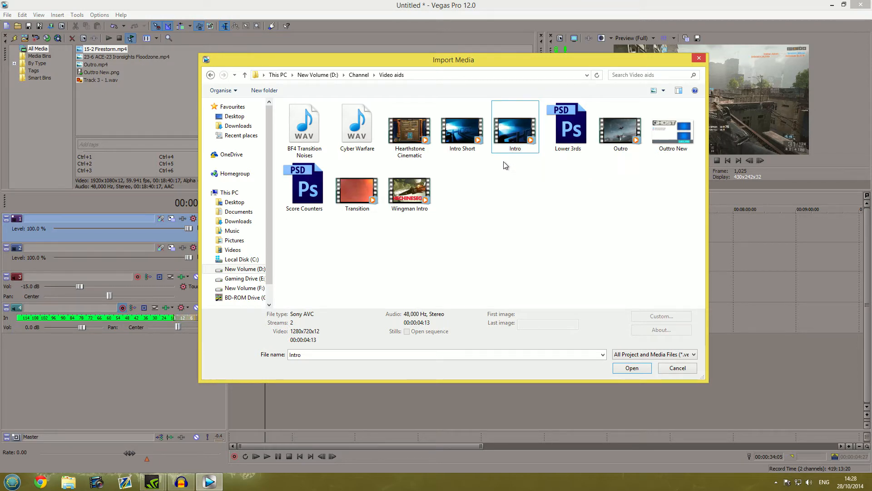
click(509, 128)
double_click(507, 136)
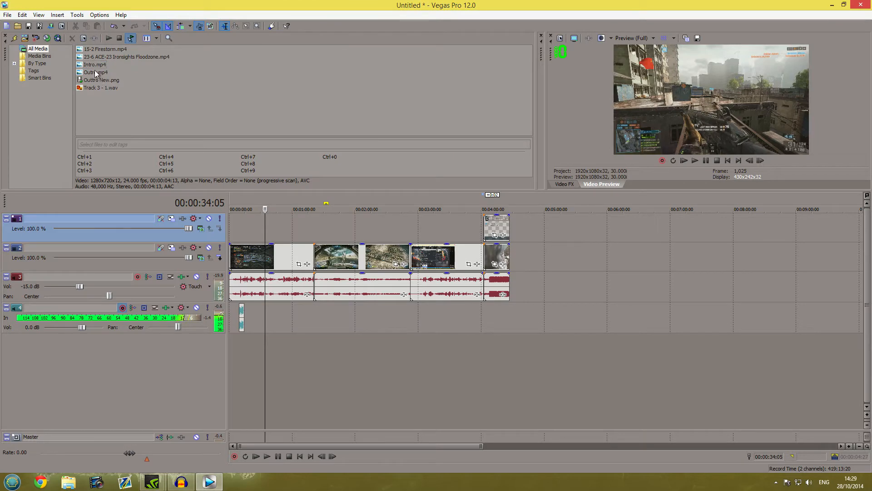
Select all clips on every track with the Selection tool and shift them together so they start at about 00:02:52:04
click(256, 323)
scroll(255, 323, down, 4)
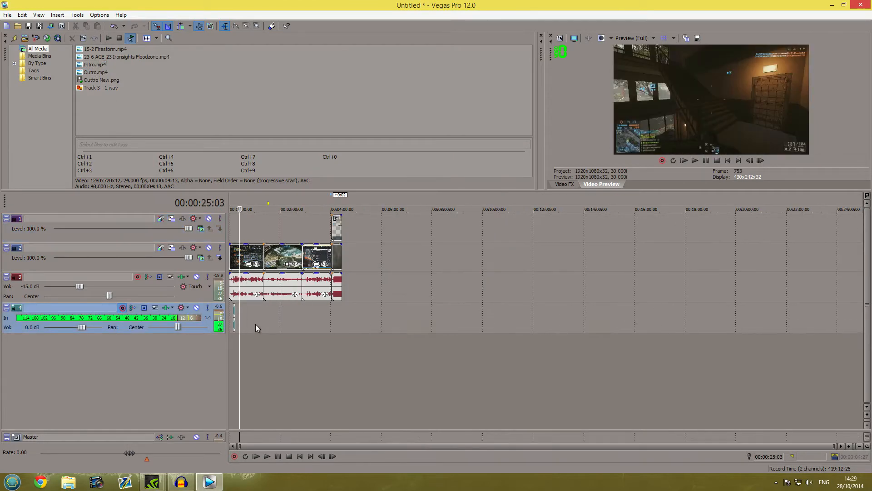
scroll(268, 307, up, 3)
scroll(262, 306, up, 3)
click(232, 253)
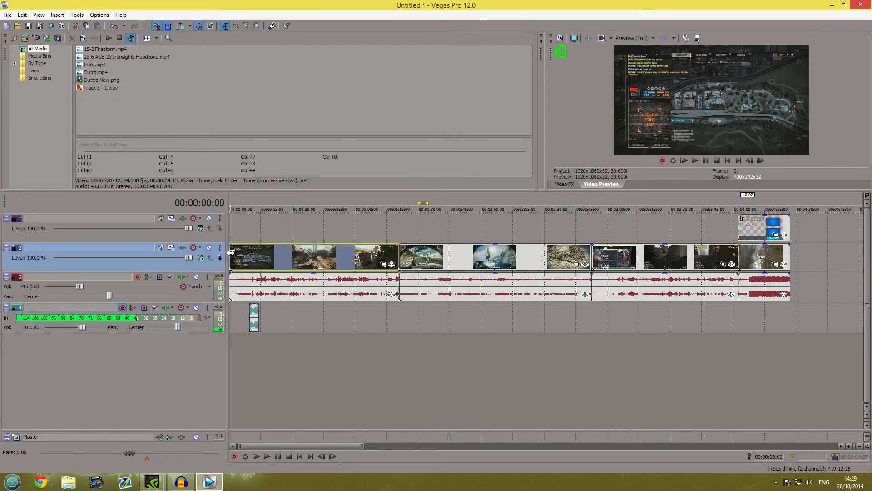
scroll(295, 290, down, 5)
key(d)
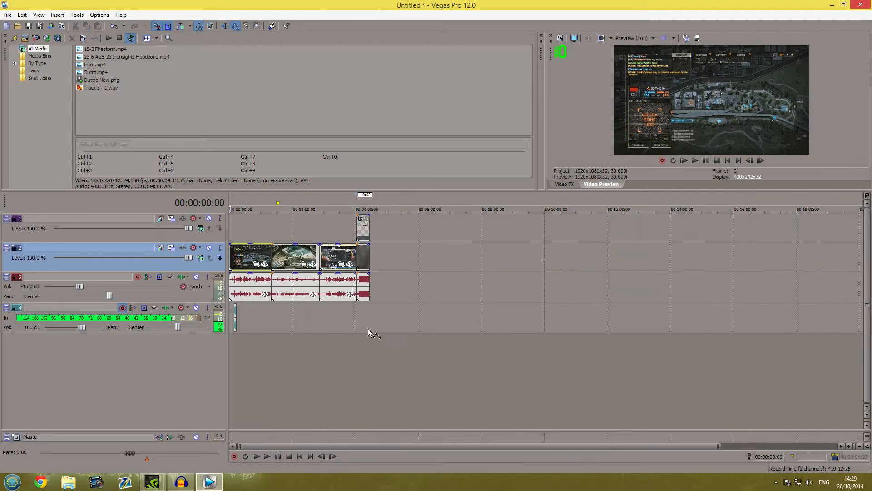
drag(450, 364, 233, 215)
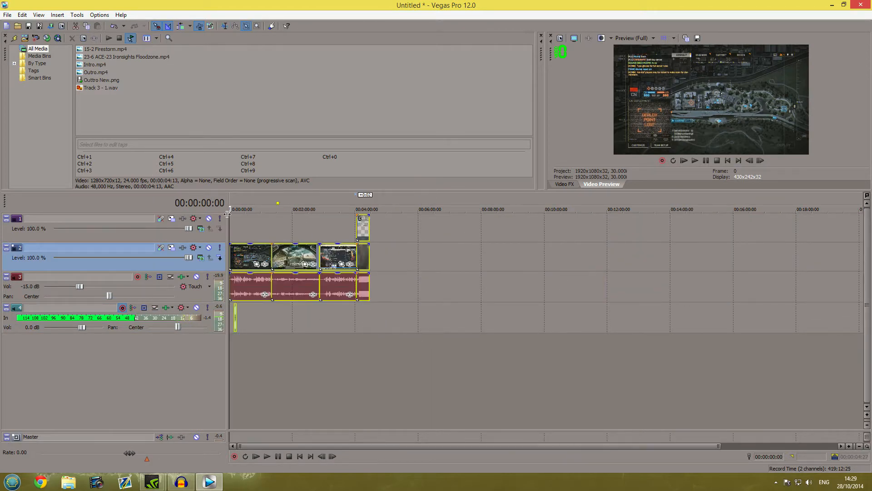
drag(291, 259, 382, 259)
key(ctrl+d)
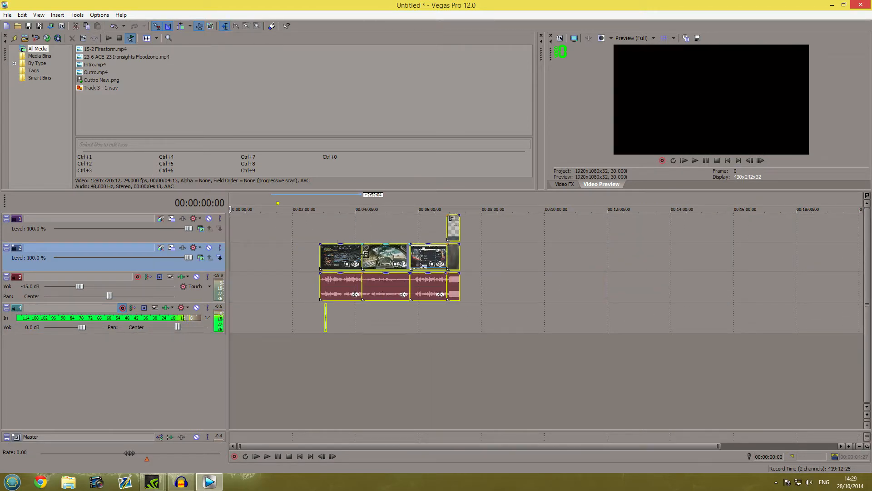
click(320, 251)
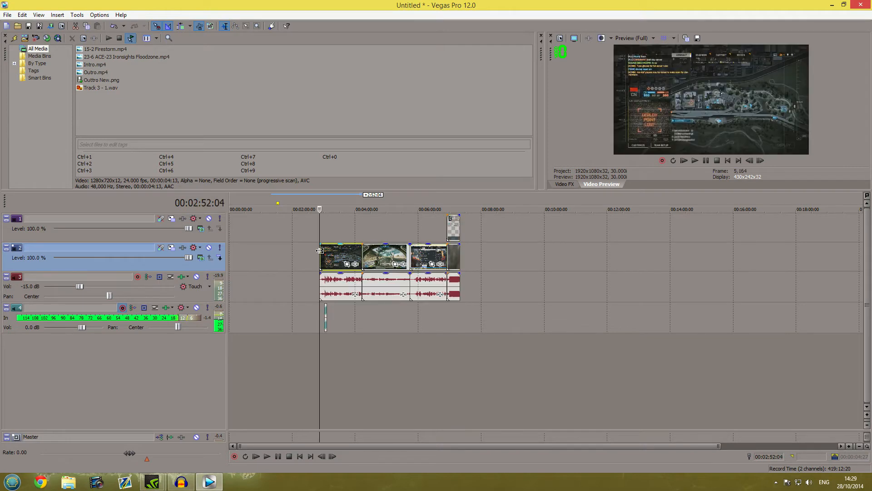
Place Intro.mp4 at the start of video track 2 with its audio on track 3, and play back its opening
click(91, 66)
drag(91, 68, 232, 261)
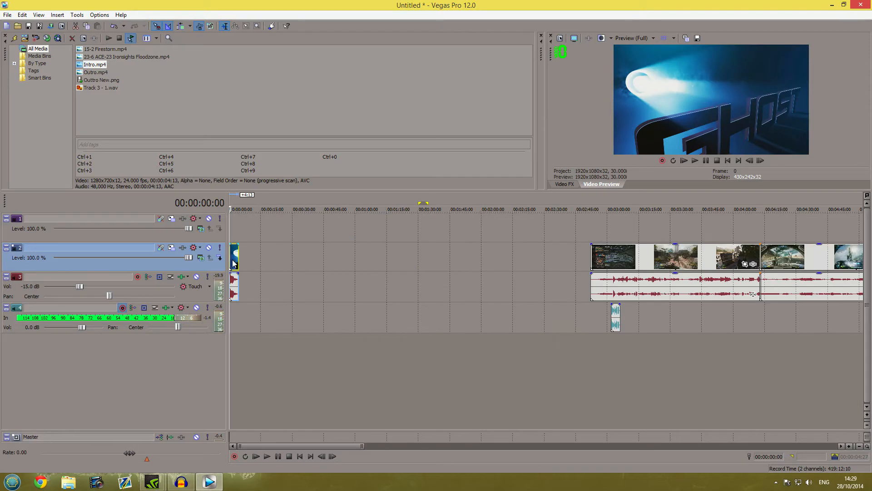
scroll(262, 266, up, 8)
key(space)
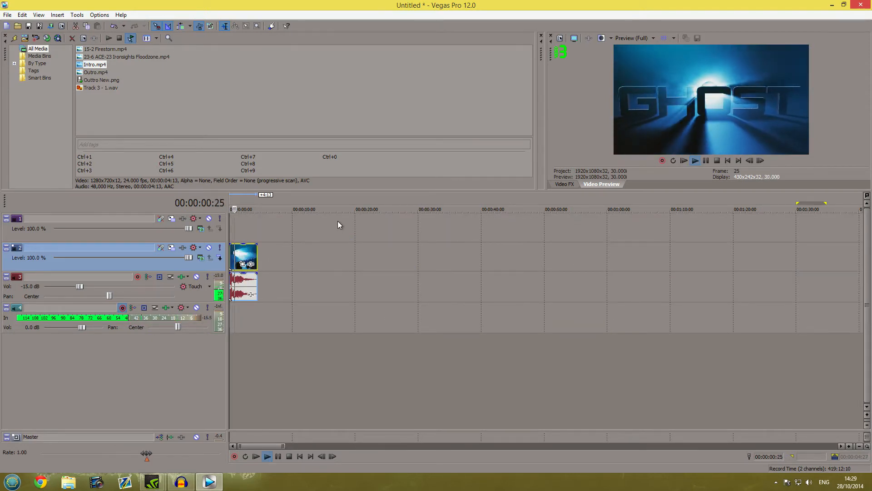
key(space)
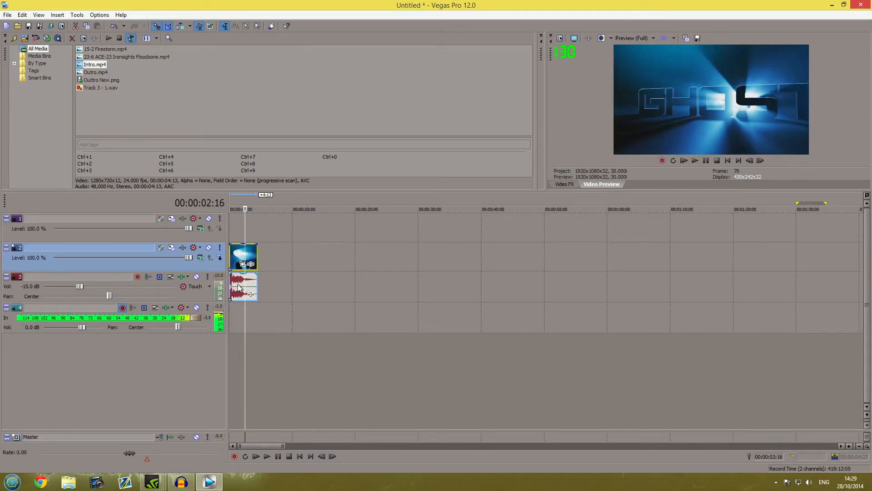
Select the intro's audio and add a new audio track below the voice recording track
click(231, 278)
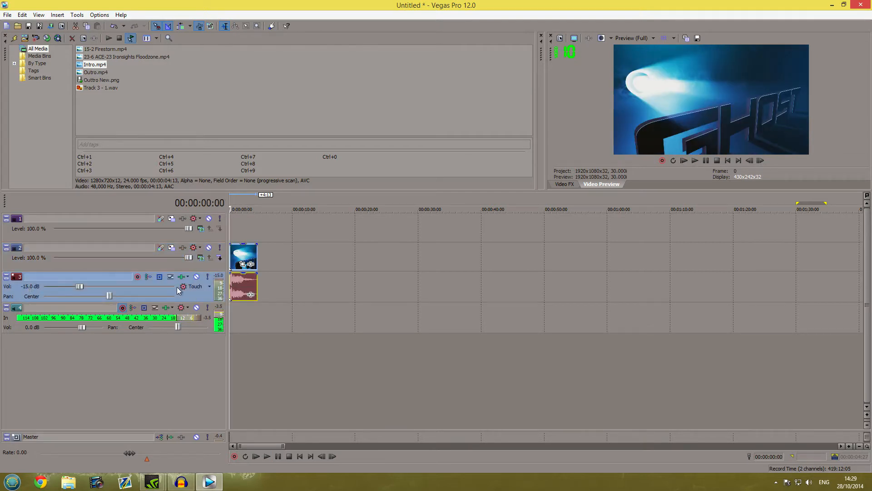
scroll(327, 300, down, 4)
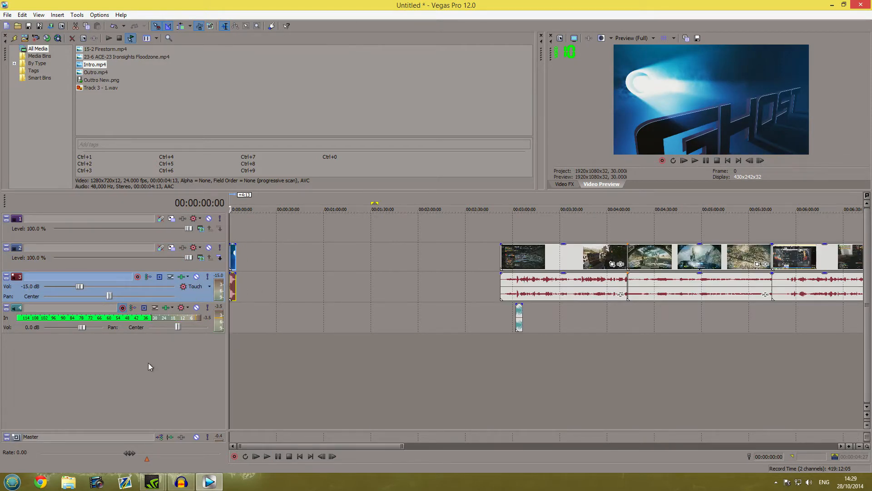
right_click(159, 352)
click(189, 366)
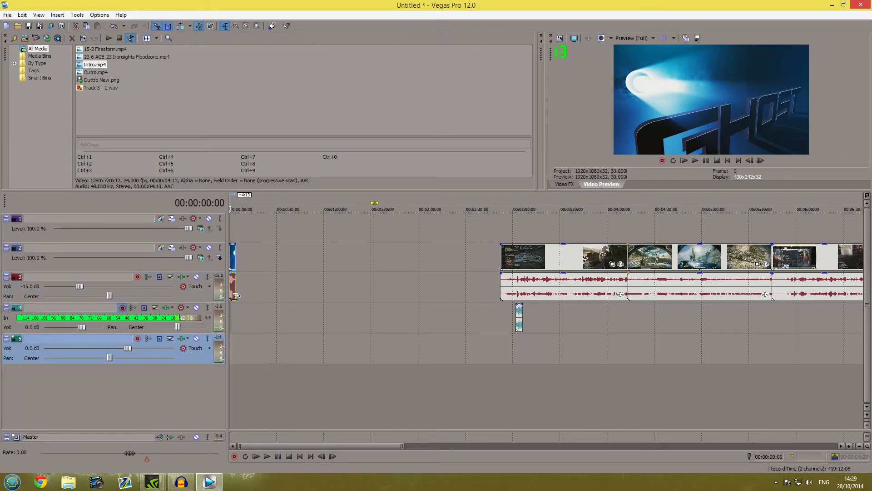
Move the intro's audio onto the new track 5 at the timeline start and set that track's volume to -5 dB
scroll(236, 296, up, 5)
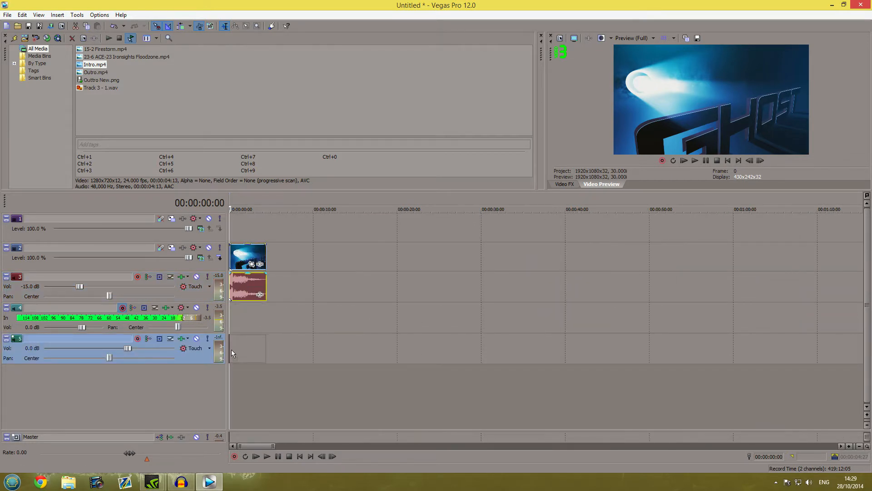
drag(231, 354, 245, 347)
double_click(34, 347)
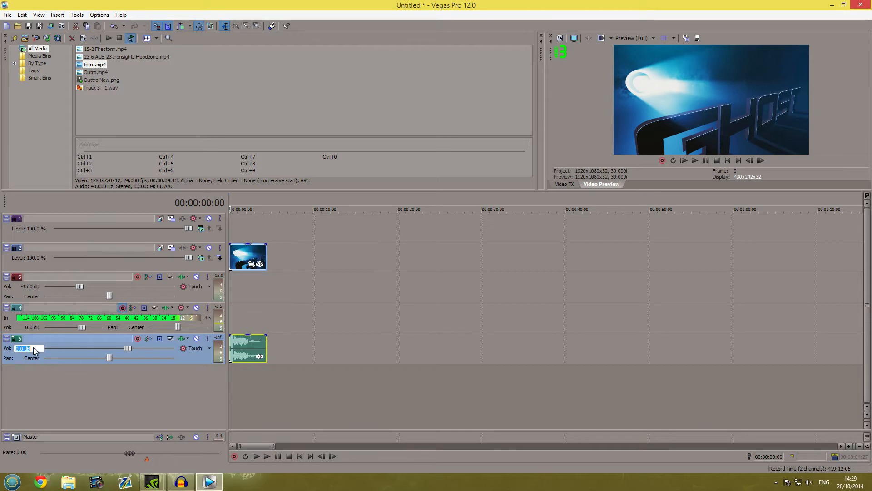
text(-5)
key(Return)
Play back the intro from near its start to check its audio level
click(248, 236)
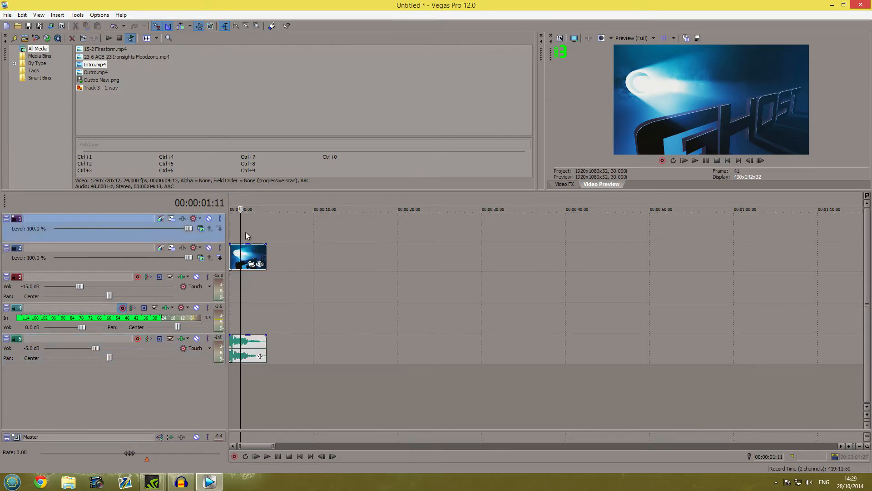
drag(241, 237, 223, 233)
key(space)
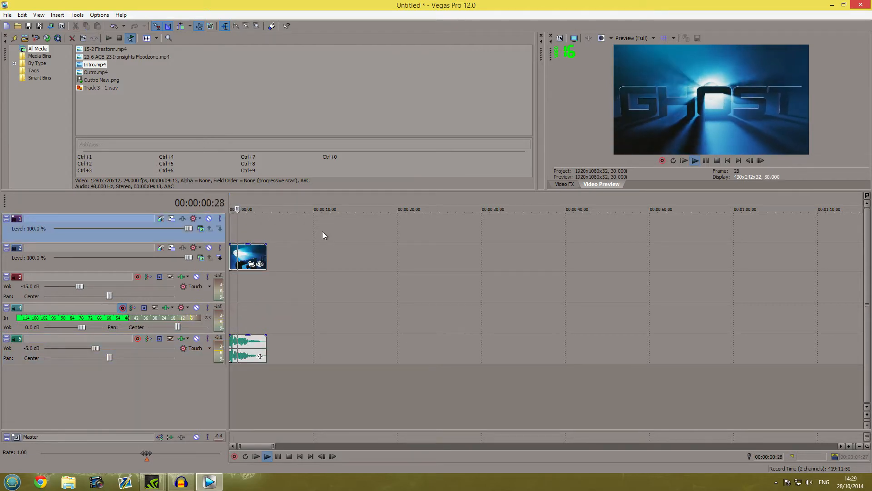
key(space)
Select all clips after the intro with the Selection tool and shift them together to start at the intro's end, about 00:00:04:14
scroll(298, 271, down, 6)
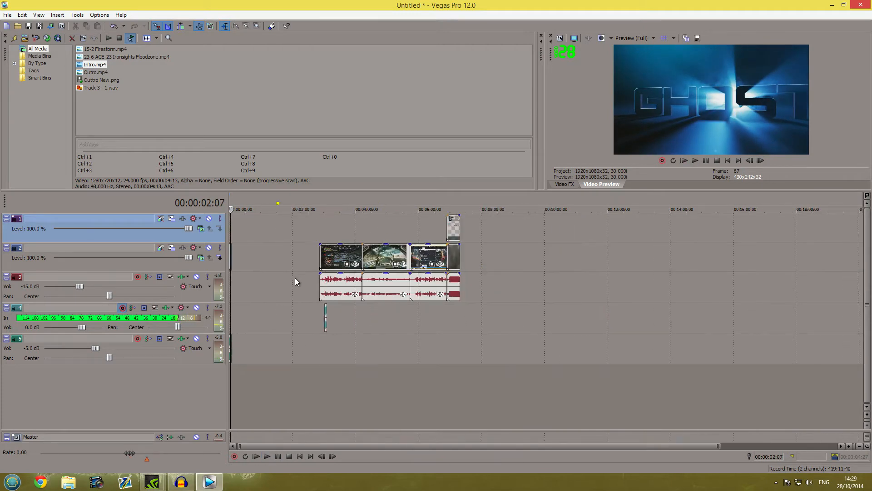
key(d)
key(d)
drag(539, 360, 291, 216)
drag(341, 262, 301, 254)
scroll(259, 262, up, 1)
scroll(259, 262, up, 3)
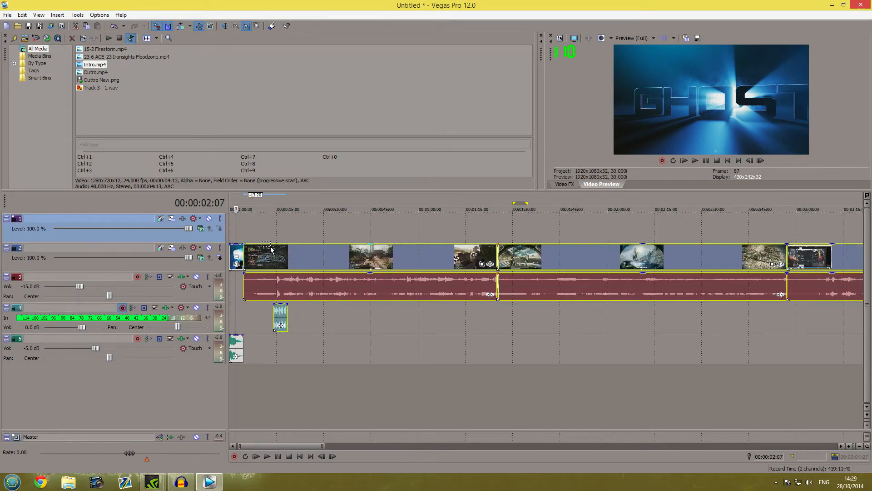
scroll(271, 248, up, 4)
key(d)
key(d)
Play back the cut between the intro and the first gameplay clip
click(284, 234)
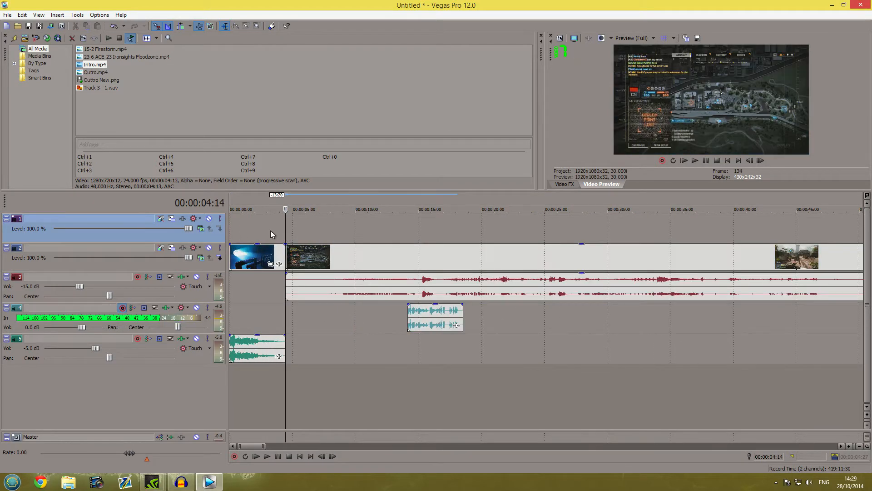
click(275, 230)
key(space)
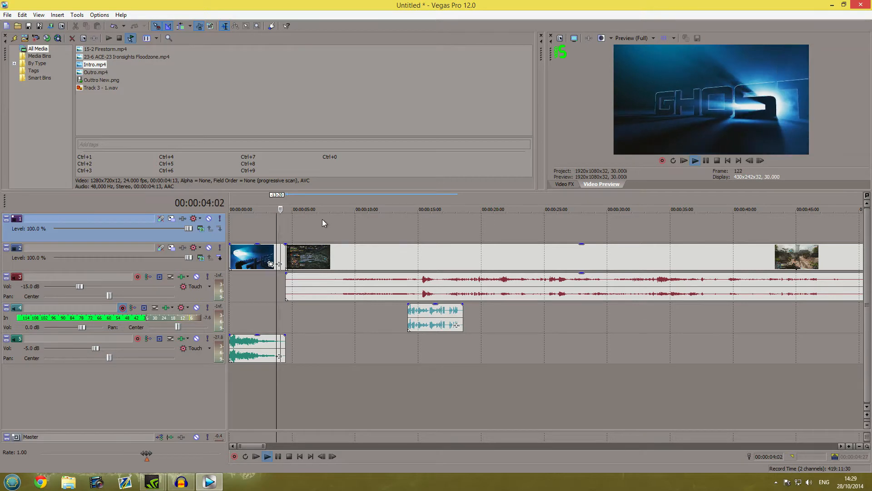
key(Return)
Add a fade-out at the end of the intro video and a fade-in at the gameplay video's start, each about 10 frames long
scroll(319, 220, up, 4)
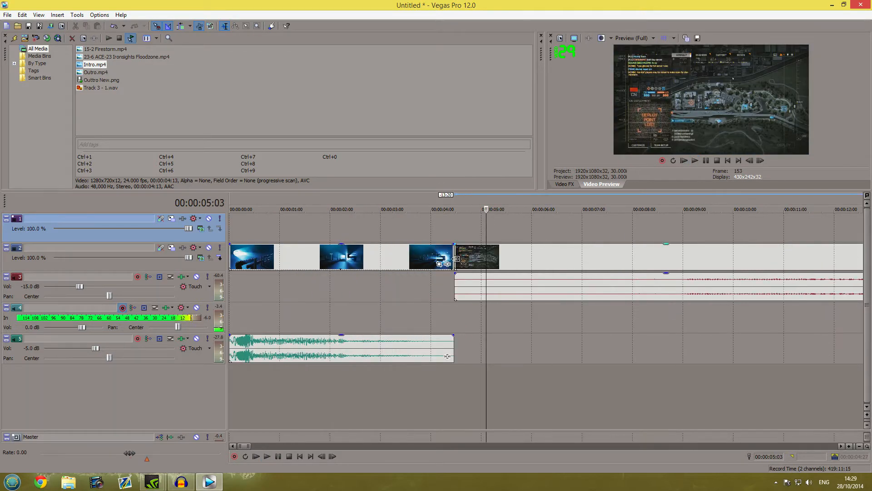
scroll(456, 258, up, 3)
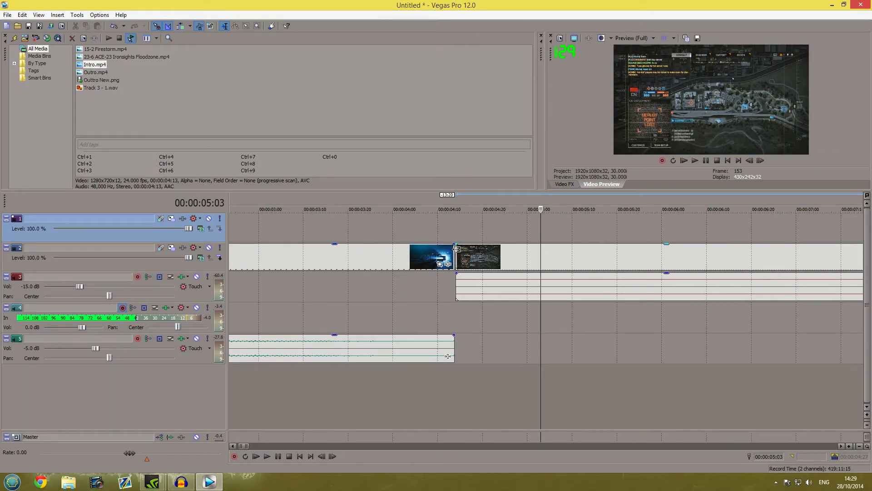
click(455, 248)
scroll(455, 246, down, 3)
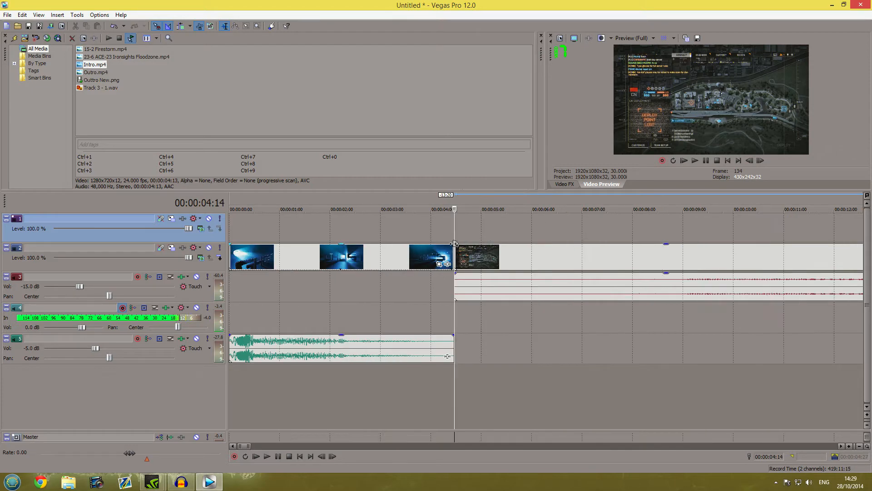
scroll(454, 243, up, 3)
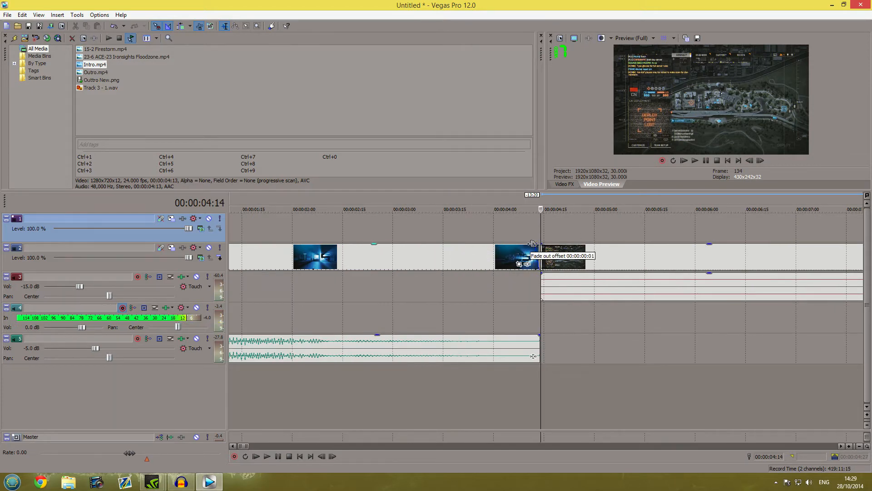
drag(532, 244, 576, 245)
click(576, 315)
scroll(581, 317, up, 5)
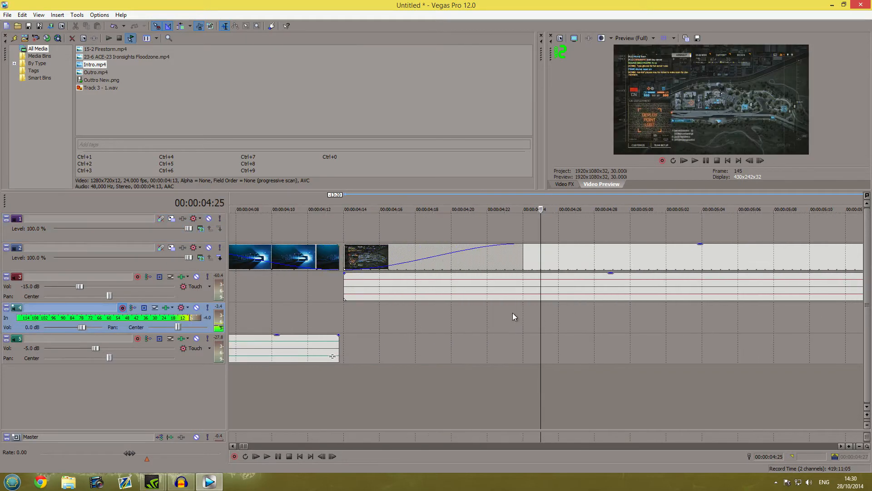
key(Left)
scroll(526, 329, down, 6)
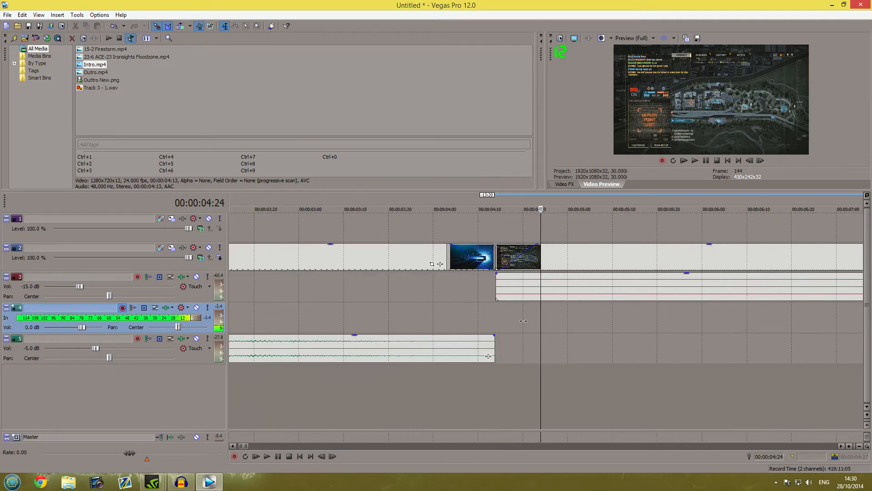
scroll(504, 328, down, 12)
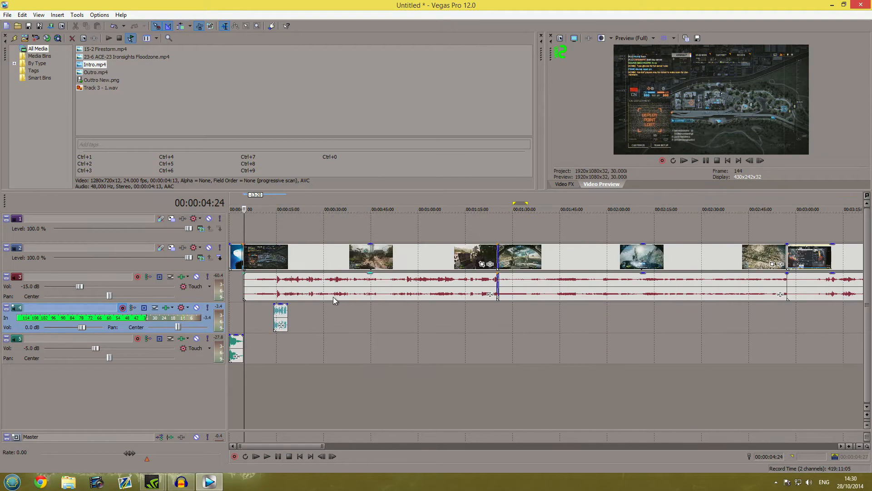
Insert a new video track above all others and place the timeline cursor at about 00:00:14:05
click(243, 235)
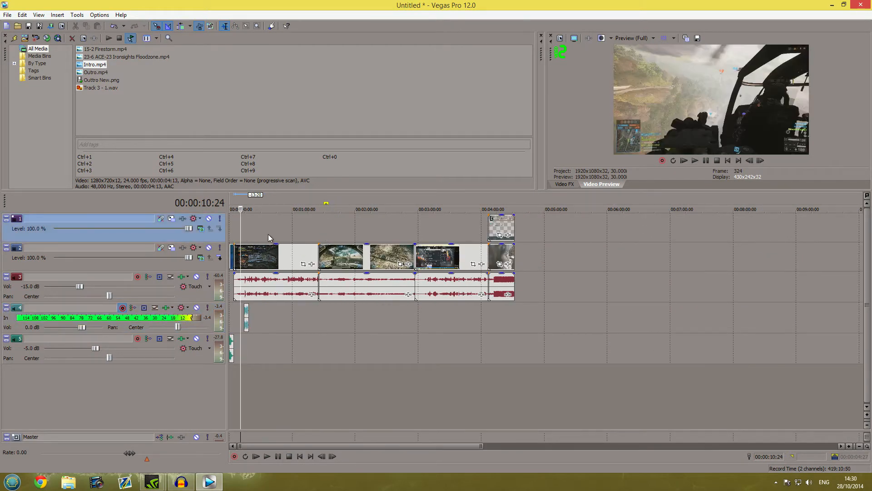
click(280, 236)
click(357, 233)
click(272, 232)
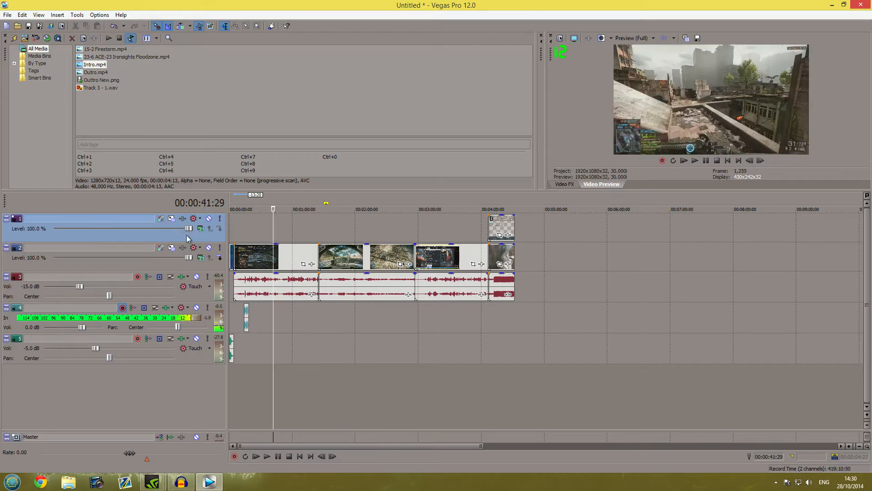
click(241, 233)
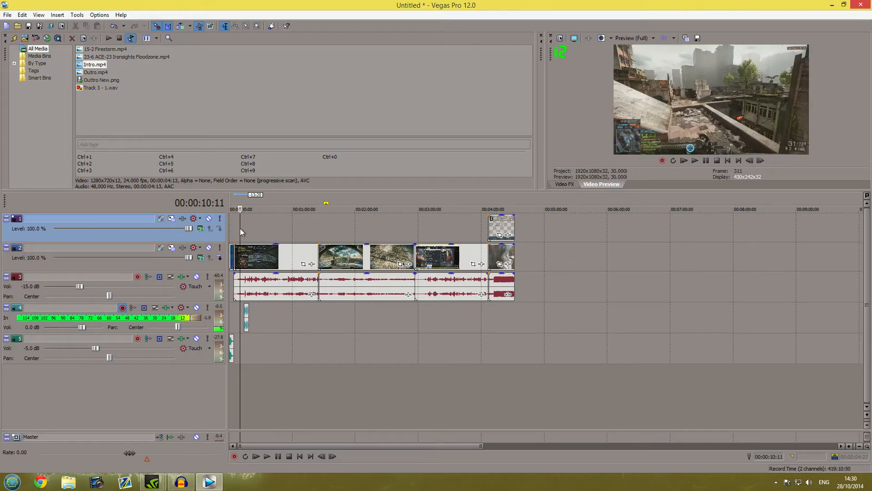
right_click(195, 237)
click(223, 257)
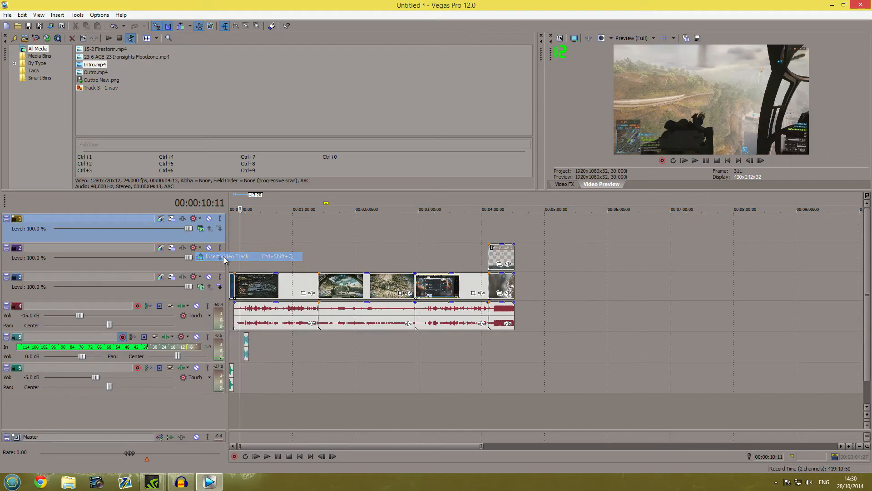
click(261, 227)
click(244, 228)
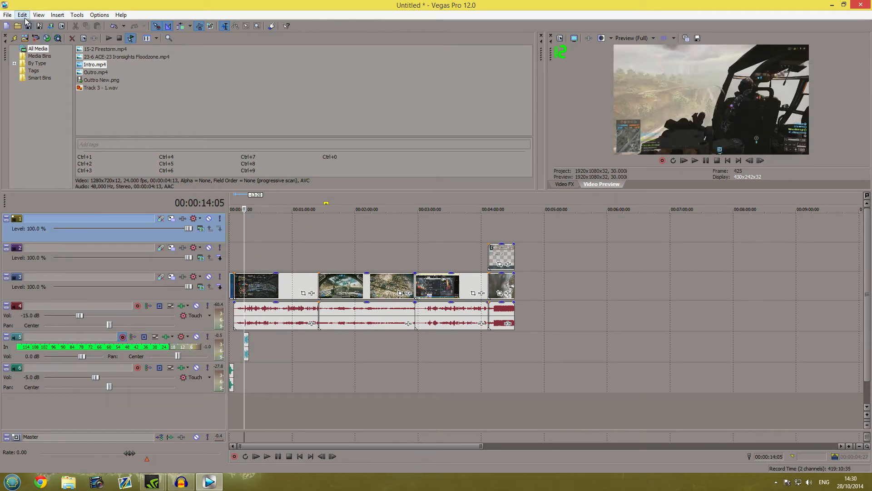
Import the Lower 3rds Photoshop file from the Channel > Video aids folder on drive D into the project media
click(7, 15)
click(150, 100)
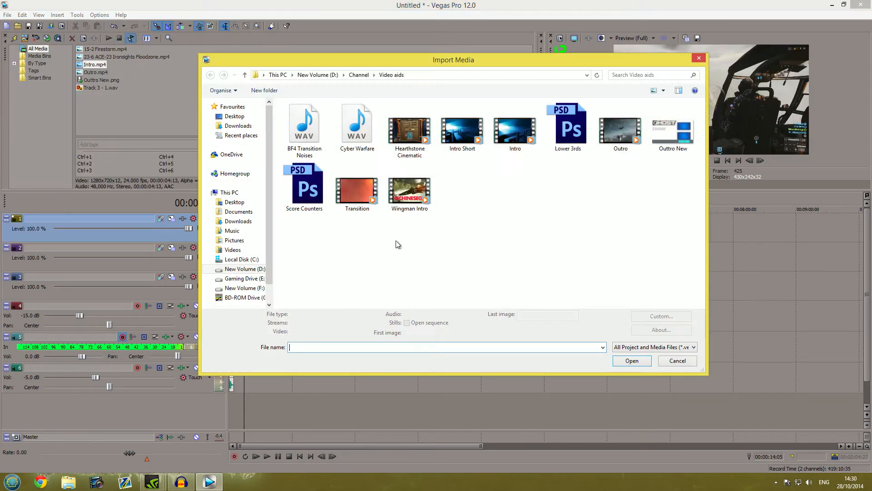
click(356, 79)
click(503, 174)
double_click(514, 136)
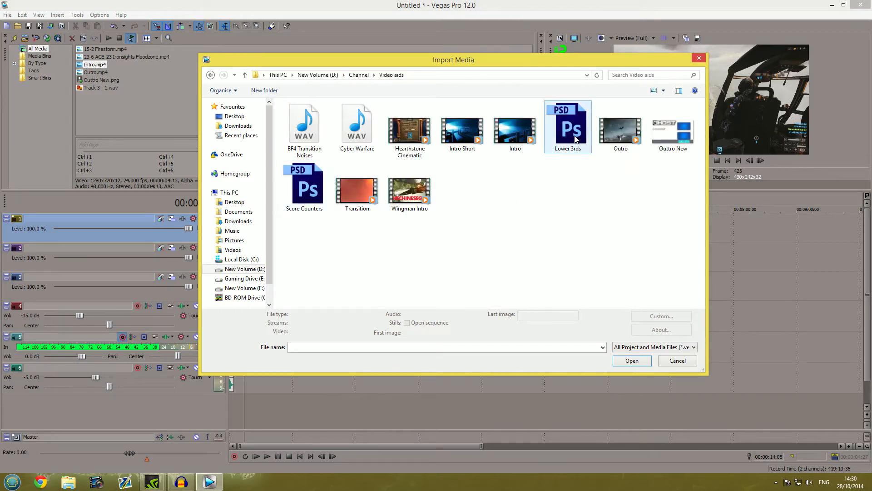
click(575, 139)
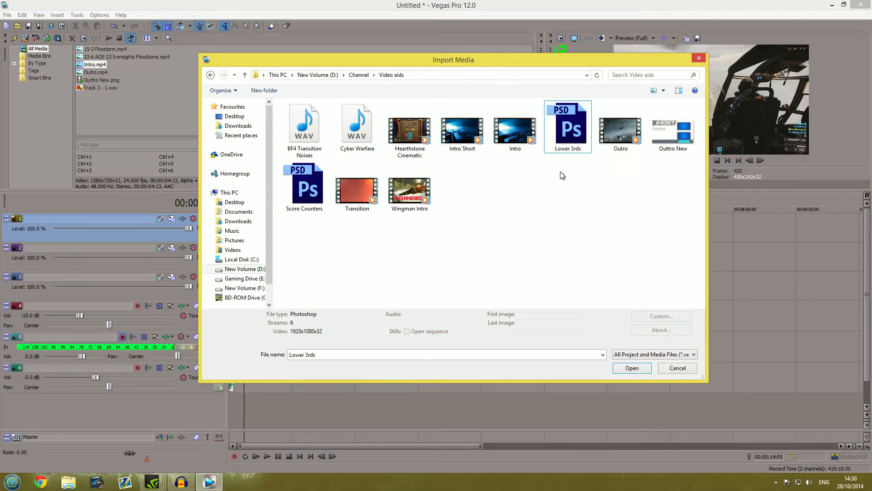
double_click(567, 136)
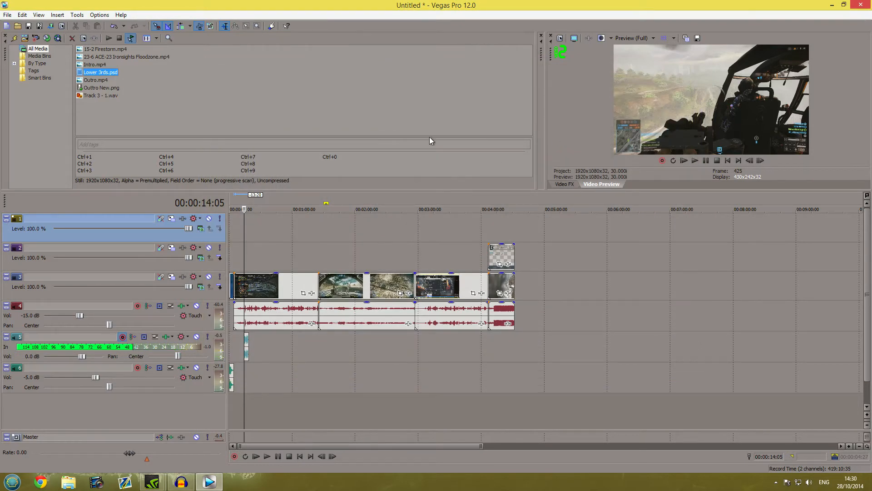
Browse to Channel > Video aids on drive D in File Explorer and open the Lower 3rds file in Photoshop
click(68, 481)
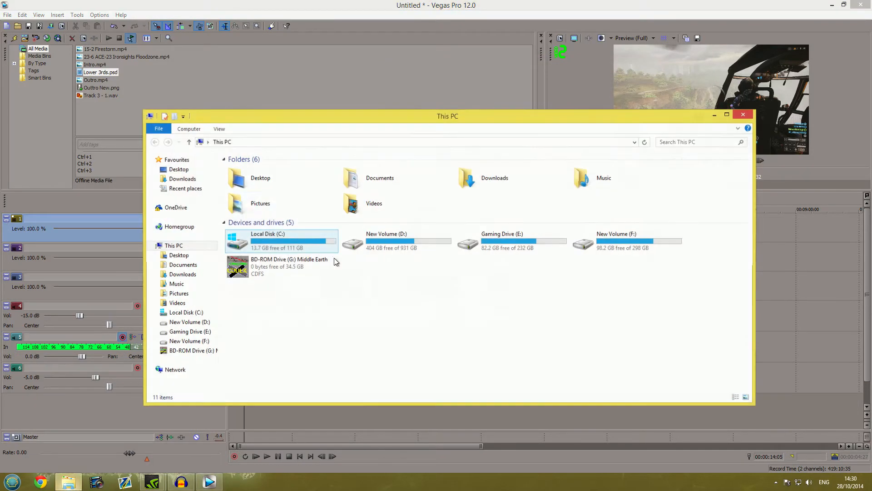
double_click(386, 238)
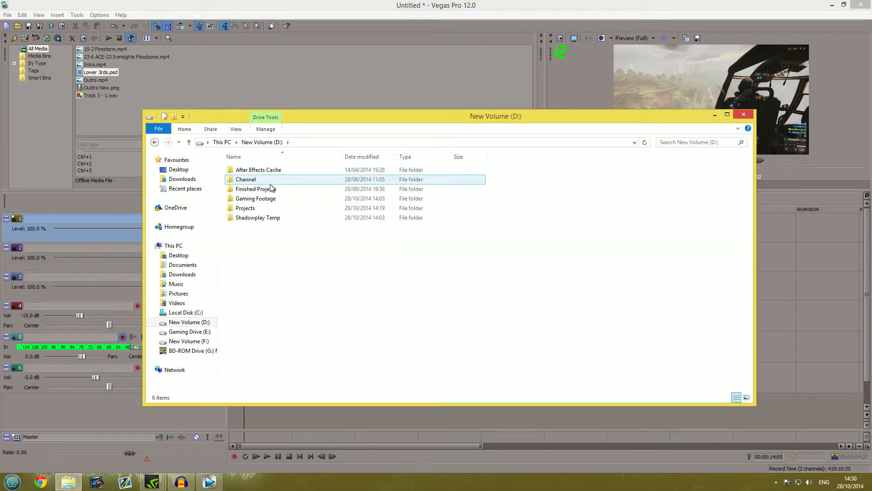
double_click(254, 179)
double_click(458, 179)
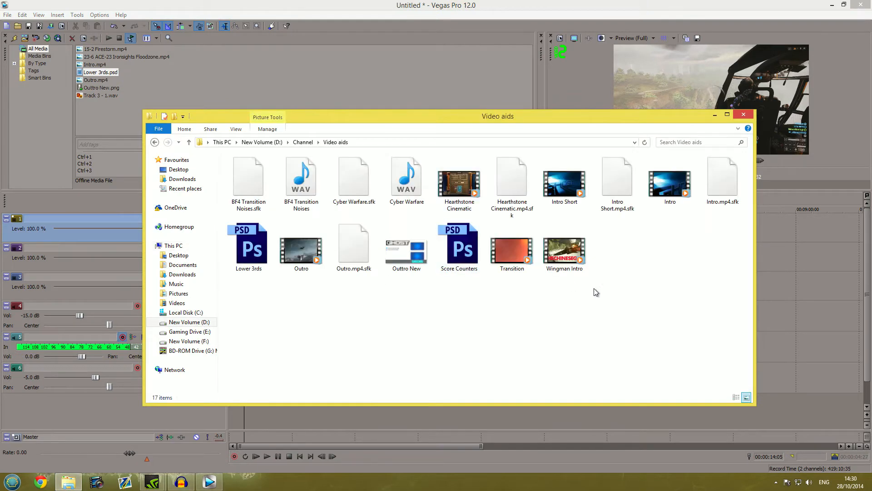
click(458, 245)
double_click(249, 245)
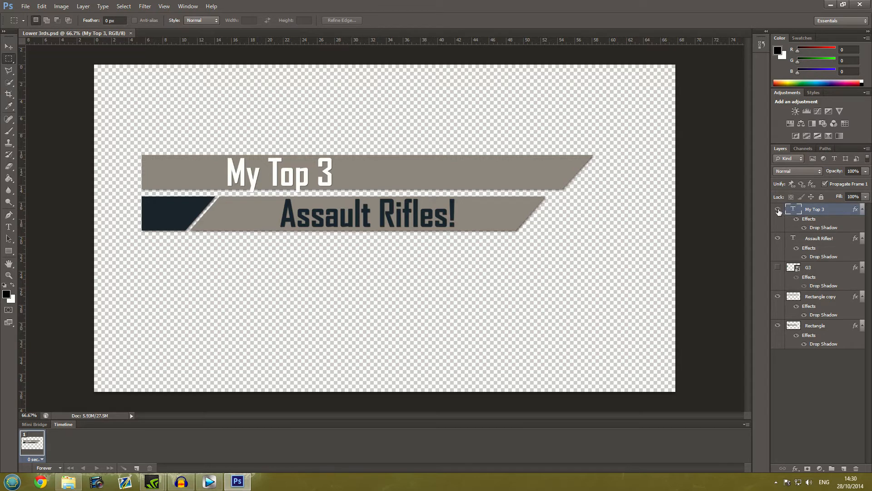
Toggle the visibility of the My Top 3 text layer off and back on
click(778, 209)
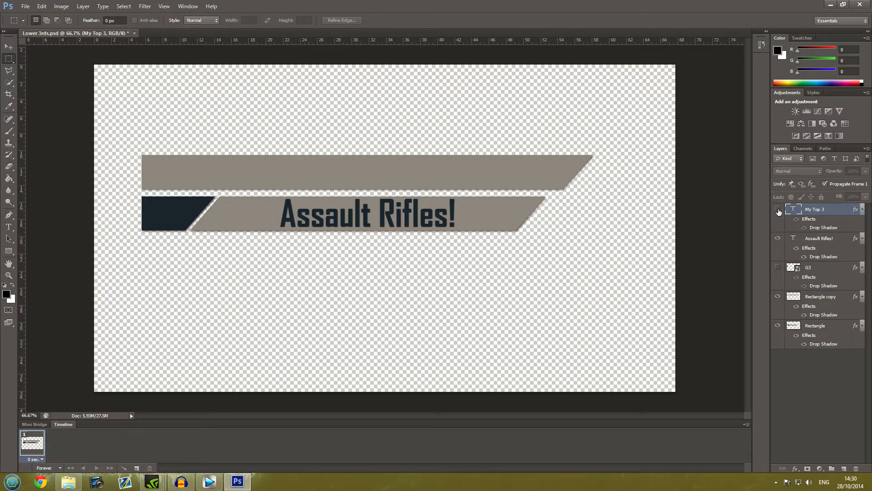
click(778, 210)
click(778, 210)
click(779, 211)
Try replacing the "My Top 3" heading text with "jet domniation" and cancel the text edit
double_click(795, 210)
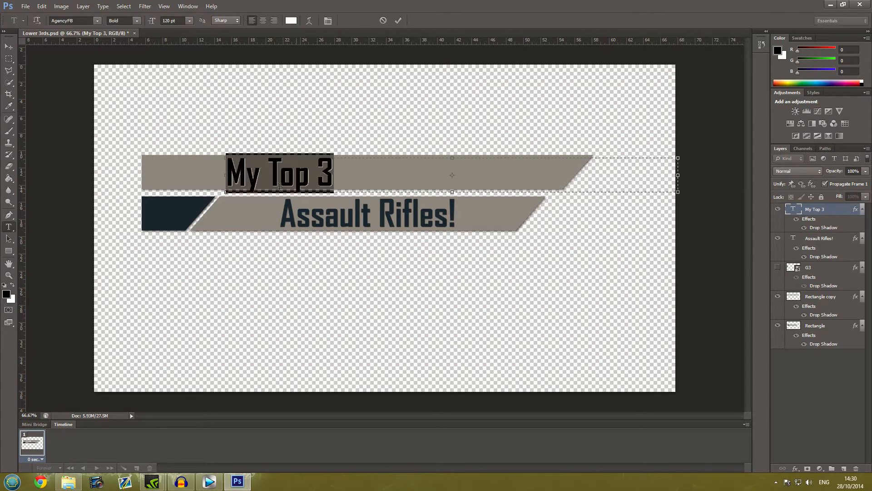
click(335, 178)
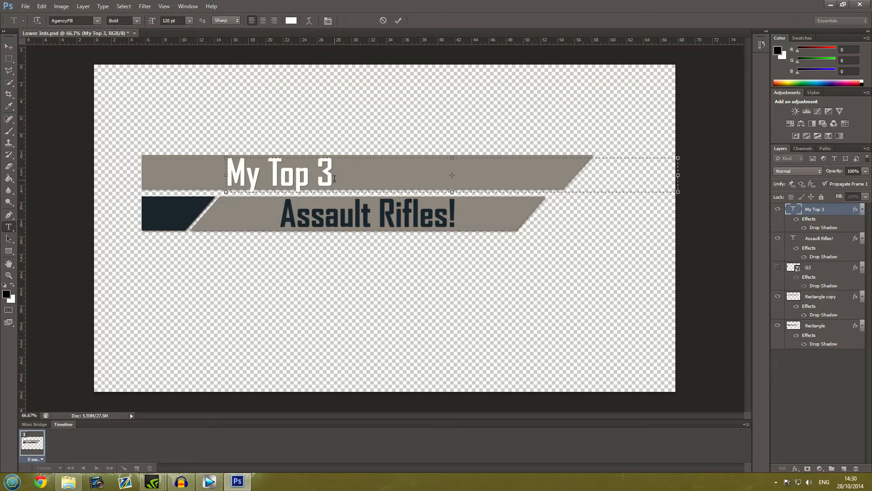
key(BackSpace)
key(BackSpace)
key(BackSpace)
key(BackSpace)
key(BackSpace)
key(BackSpace)
key(BackSpace)
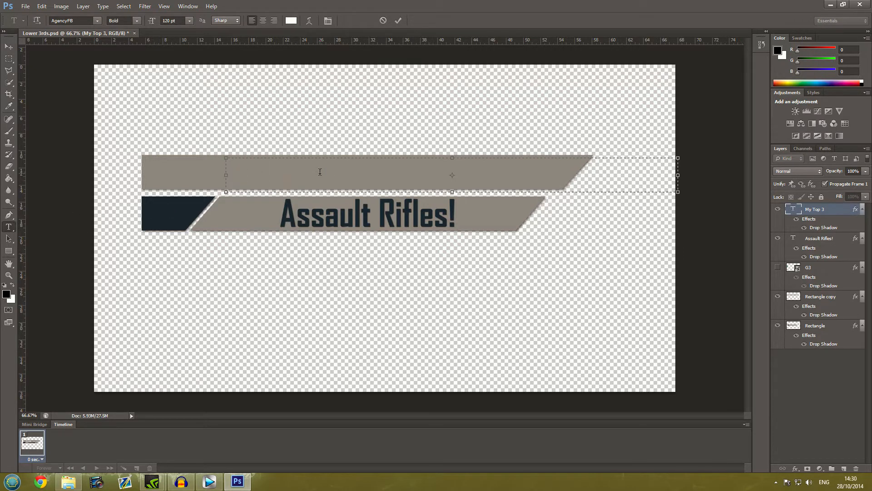
text(jet domniation)
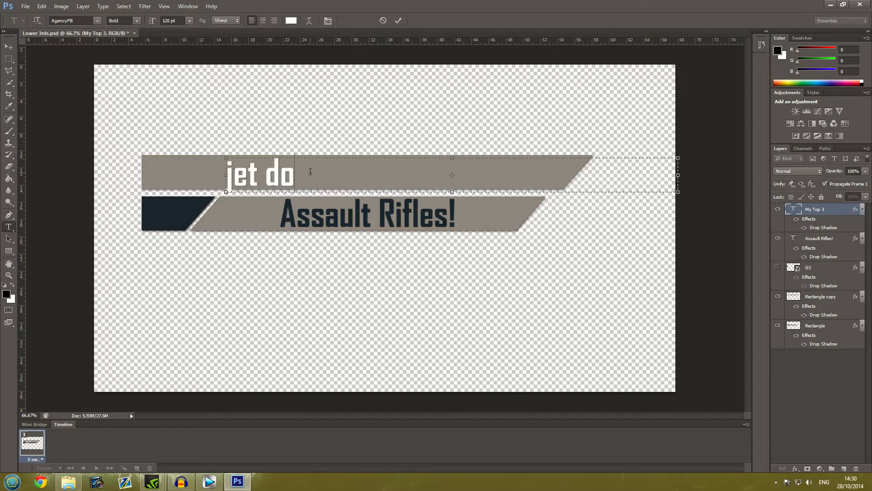
click(383, 21)
key(m)
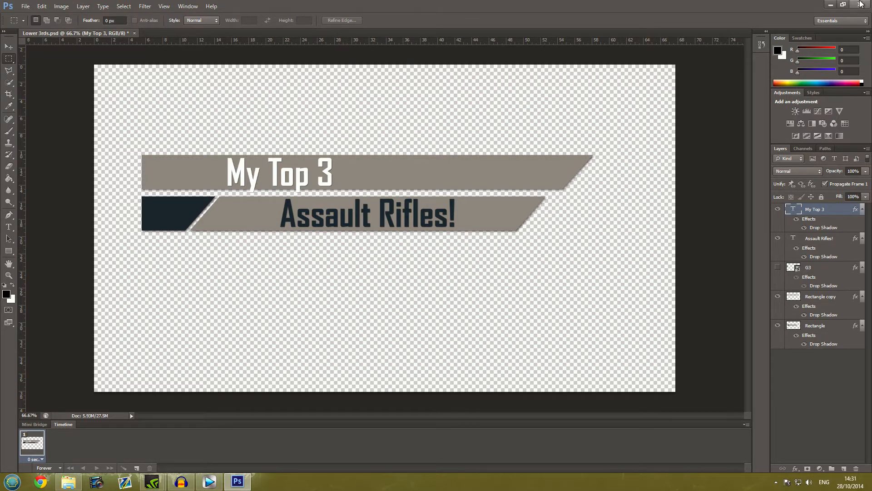
Quit Photoshop without saving the changes to Lower 3rds.psd and return to the video project
click(859, 4)
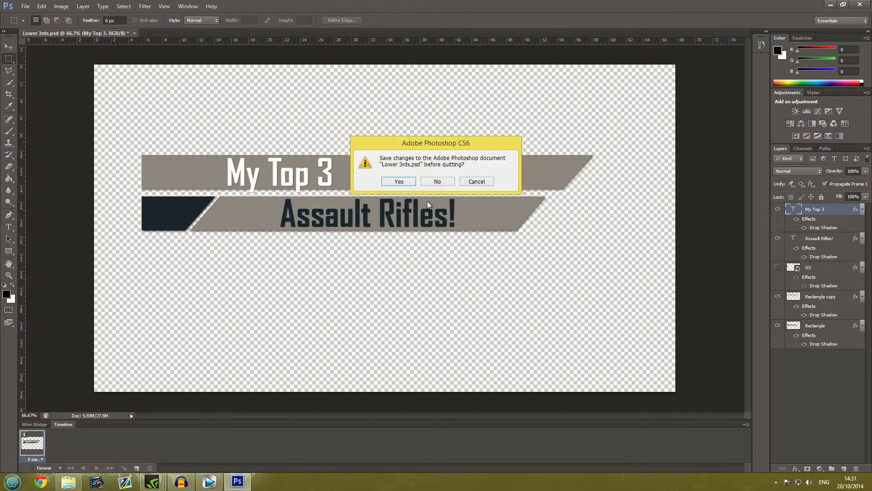
click(444, 181)
click(751, 114)
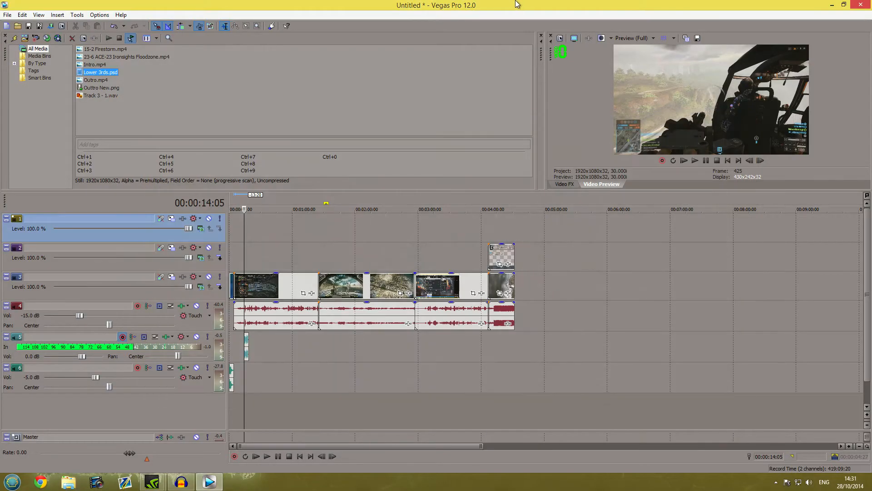
Import the Lower 3rds PNG image from the Desktop into the project media
click(7, 14)
mouse_move(64, 102)
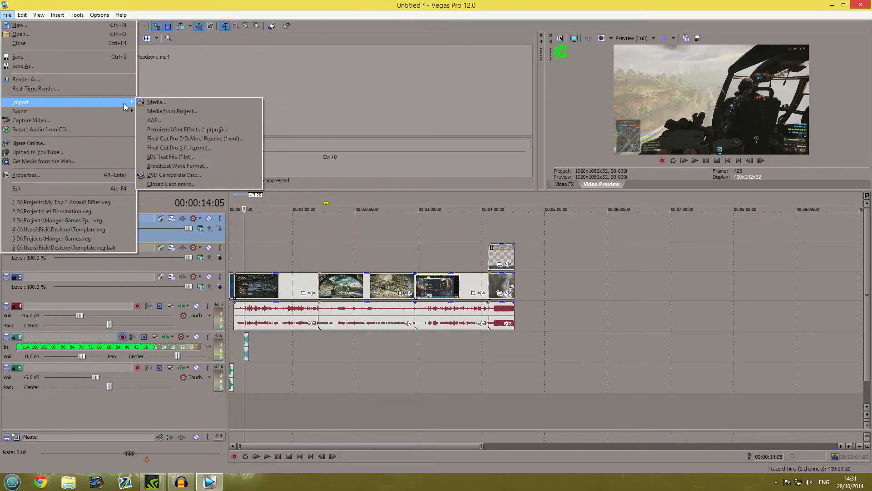
click(154, 103)
click(235, 180)
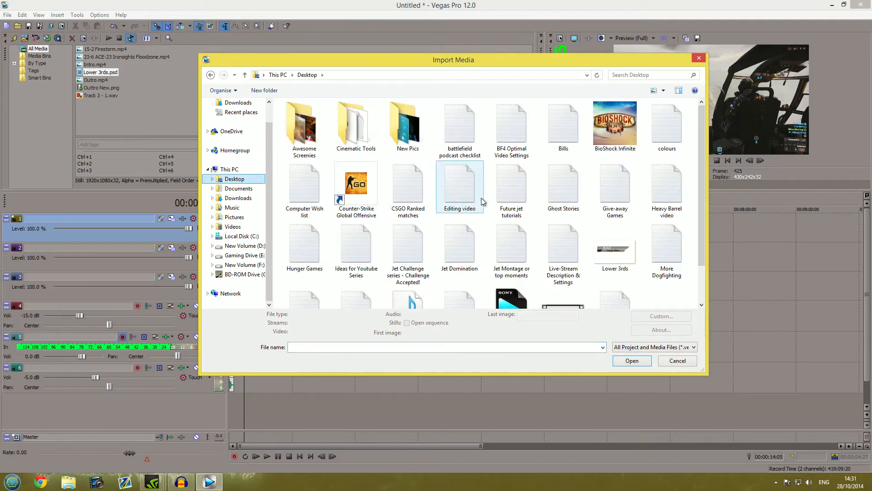
scroll(606, 228, down, 1)
double_click(605, 228)
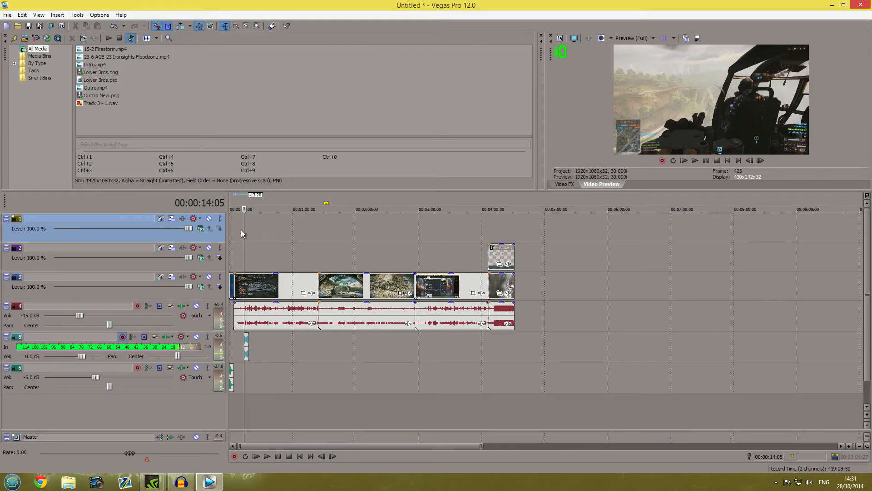
Place Lower 3rds.psd on the topmost video track, starting at 00:00:14:05 above the voice clip
scroll(241, 230, up, 3)
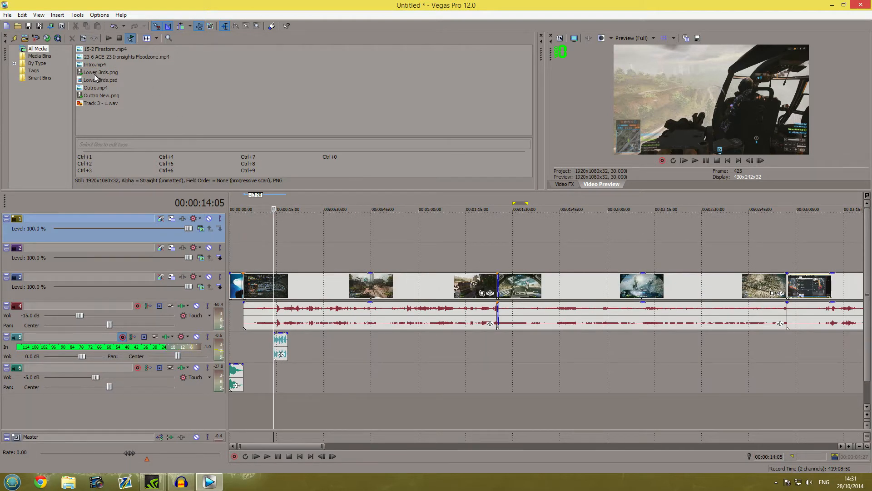
scroll(271, 253, down, 3)
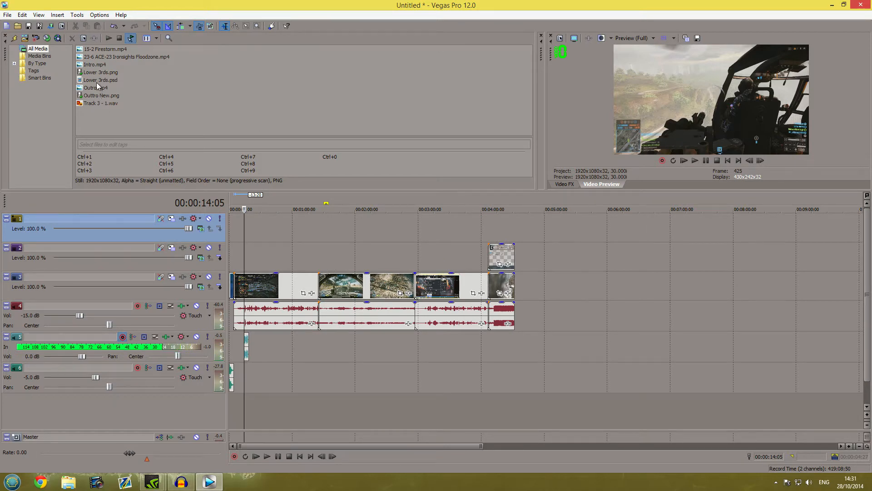
drag(98, 81, 250, 235)
scroll(250, 235, up, 3)
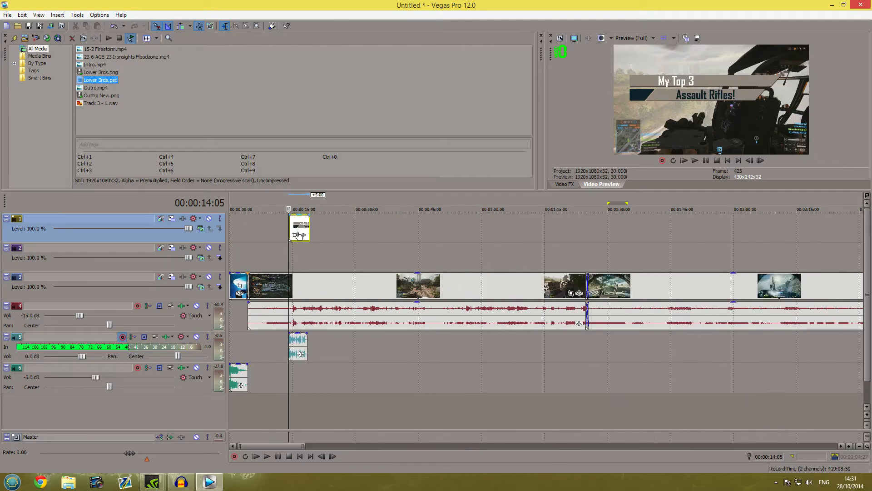
scroll(499, 253, up, 2)
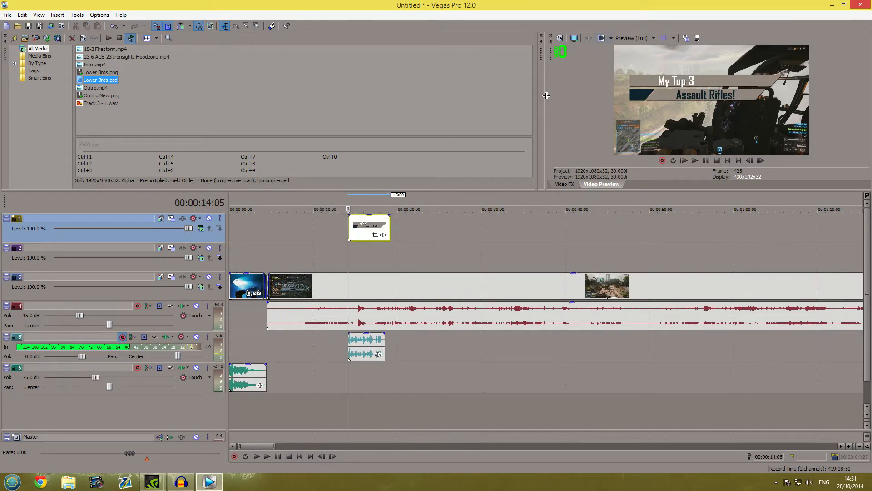
Enlarge the video preview by shrinking the neighbouring panels and the timeline area, and reduce the track height
drag(536, 91, 264, 89)
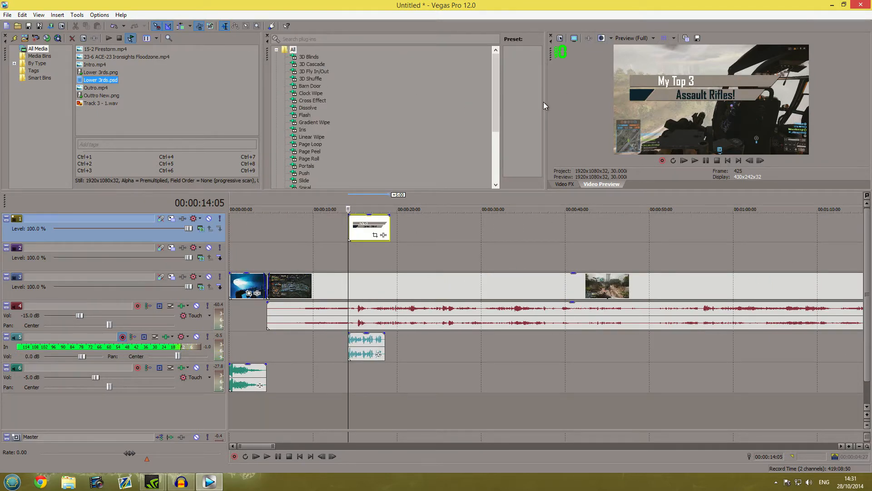
drag(545, 104, 269, 95)
drag(445, 190, 443, 222)
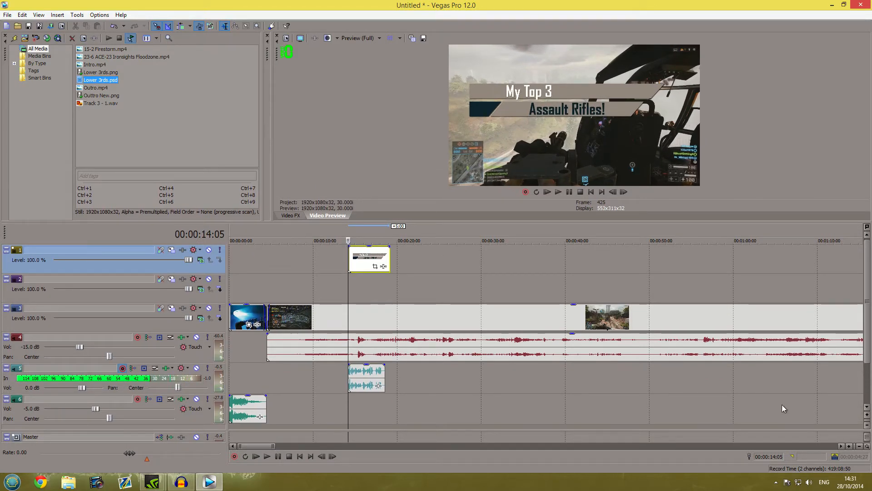
click(868, 428)
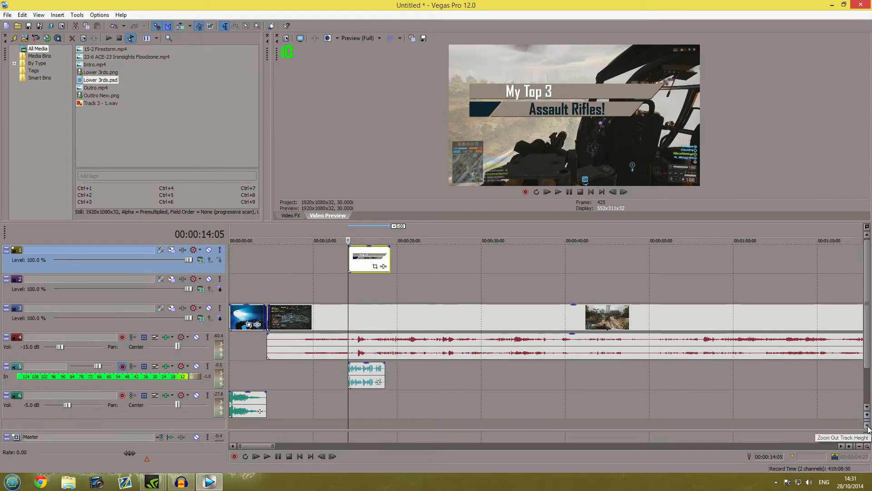
click(868, 429)
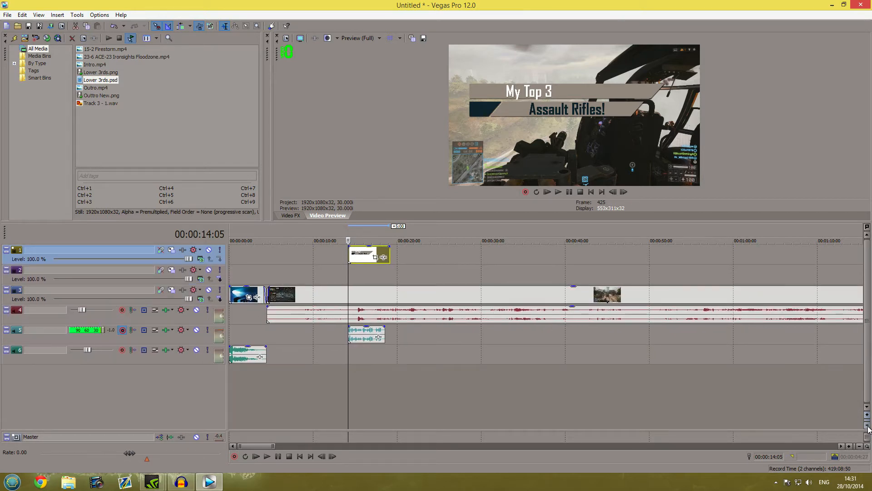
drag(428, 222, 391, 283)
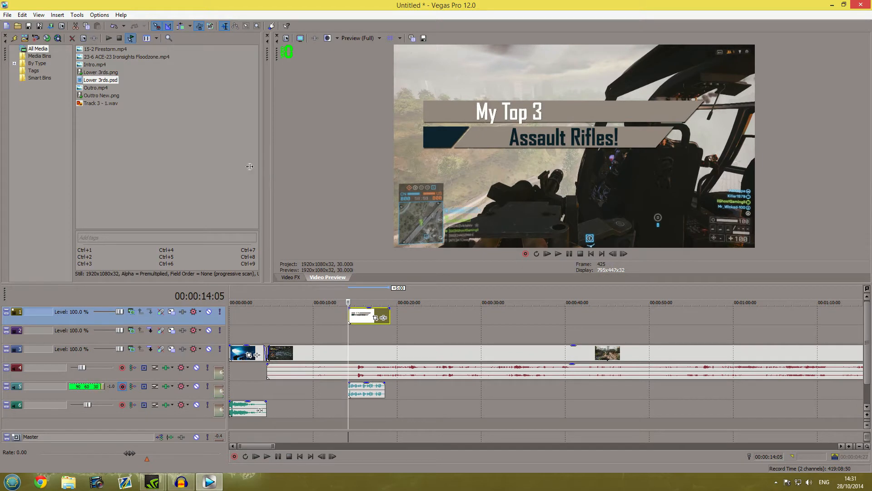
drag(266, 165, 181, 157)
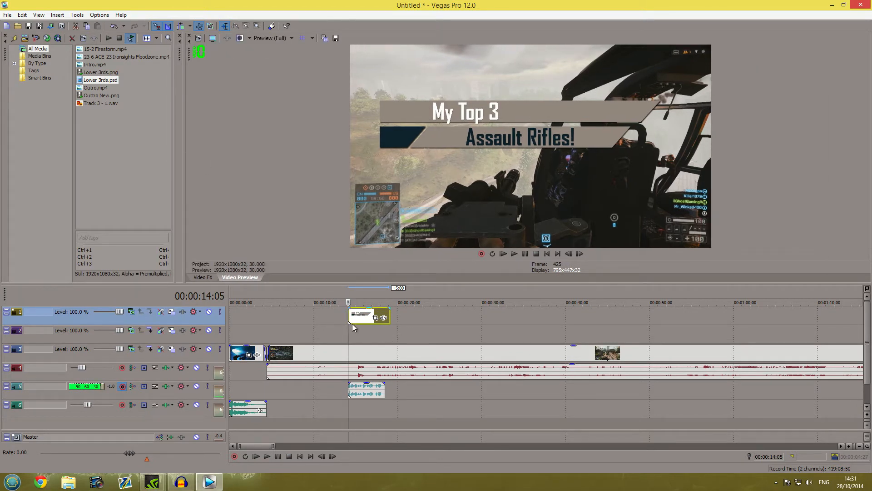
Play the timeline from just before the lower-third title and pause at 00:00:15:21
scroll(373, 316, up, 5)
key(space)
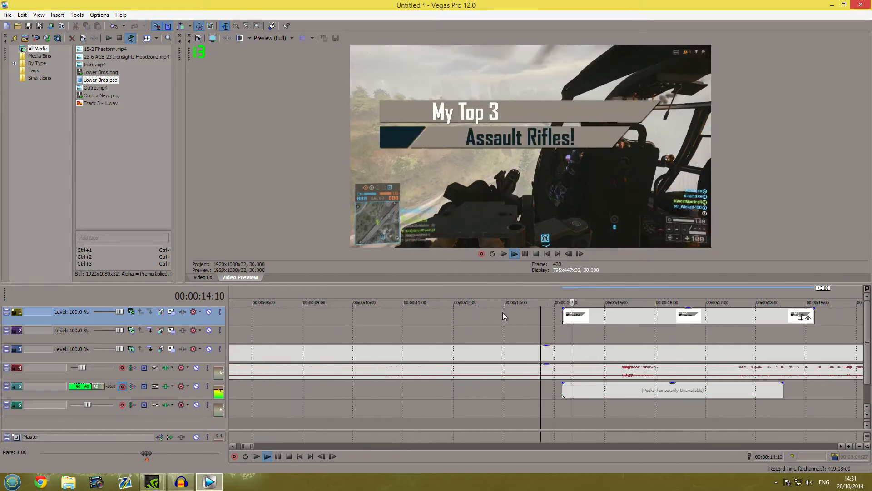
key(Return)
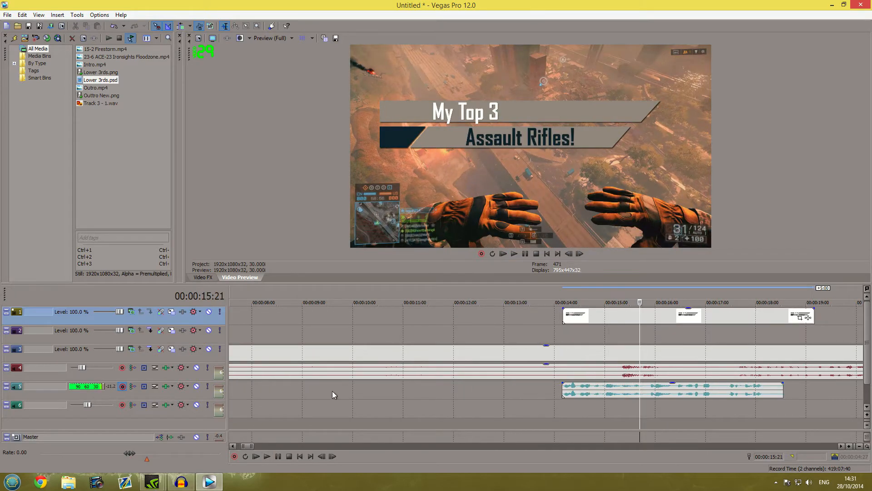
Move the voice clip and the lower-third event earlier so both start at about 00:00:09:23, and mute the voice track
scroll(332, 390, down, 8)
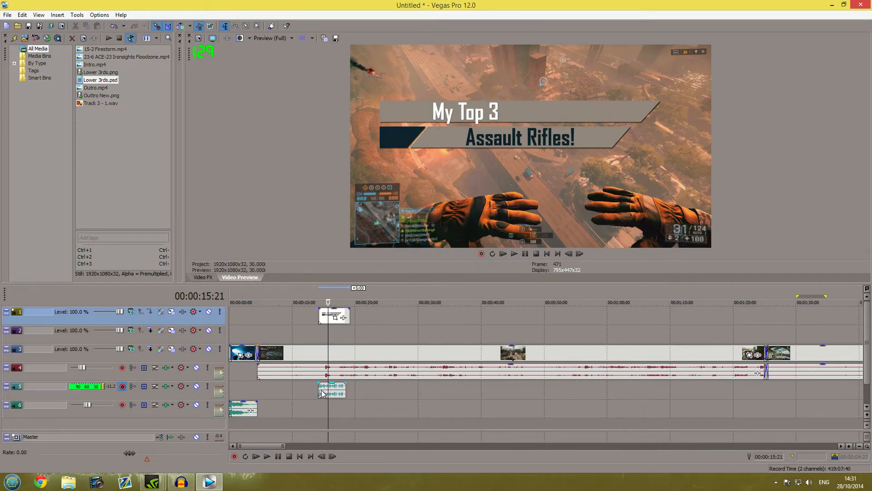
drag(322, 394, 294, 396)
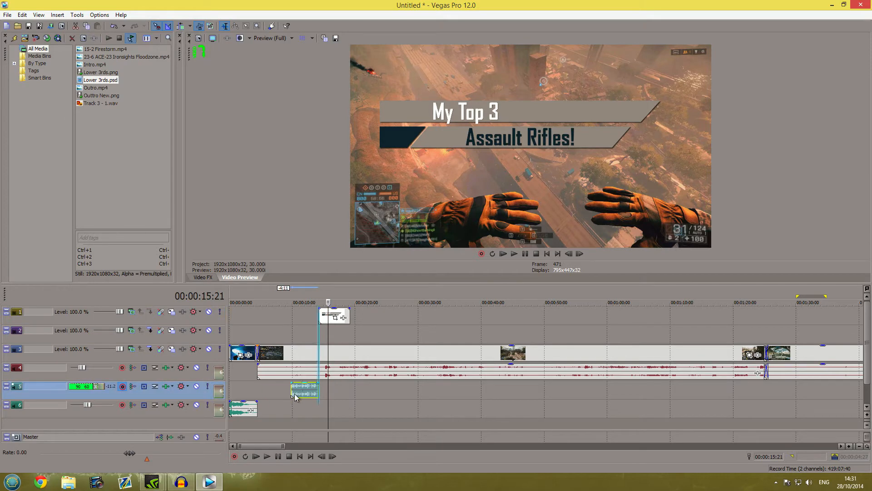
click(197, 387)
drag(319, 317, 292, 314)
click(291, 313)
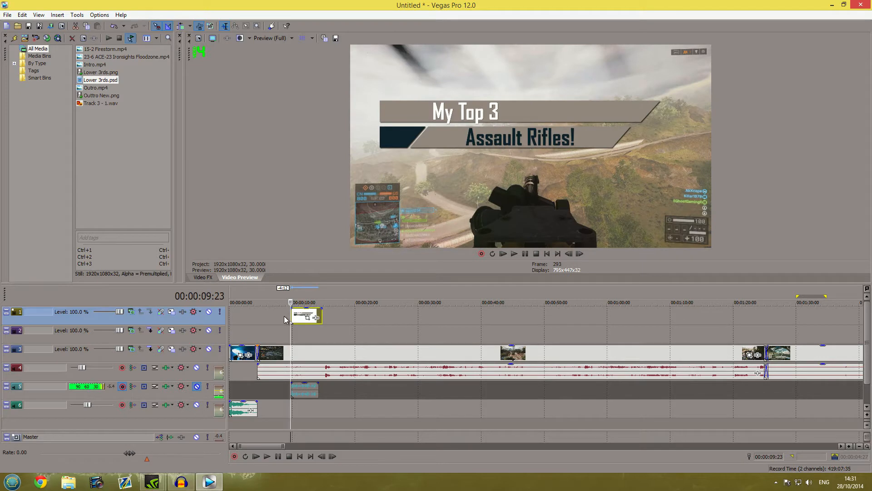
Use Event Pan/Crop on the lower-third event to shrink the title and reposition it near the bottom of the frame, right of centre
scroll(289, 315, up, 3)
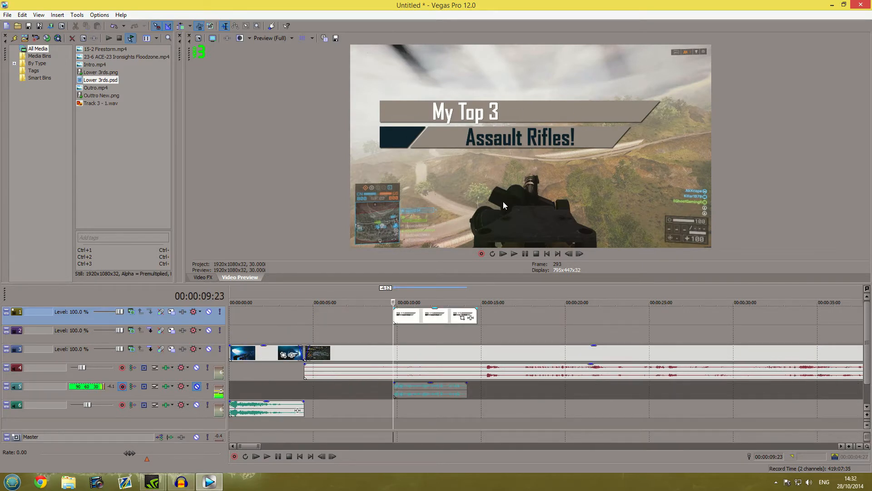
scroll(467, 342, up, 2)
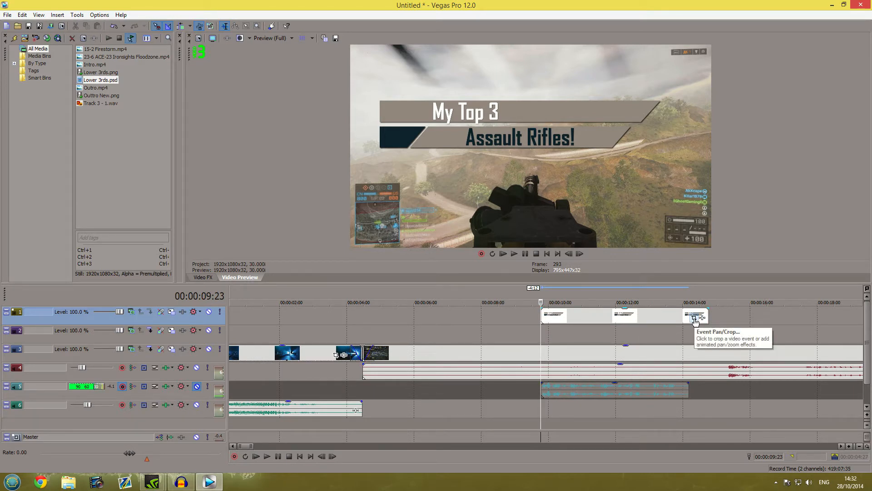
click(694, 318)
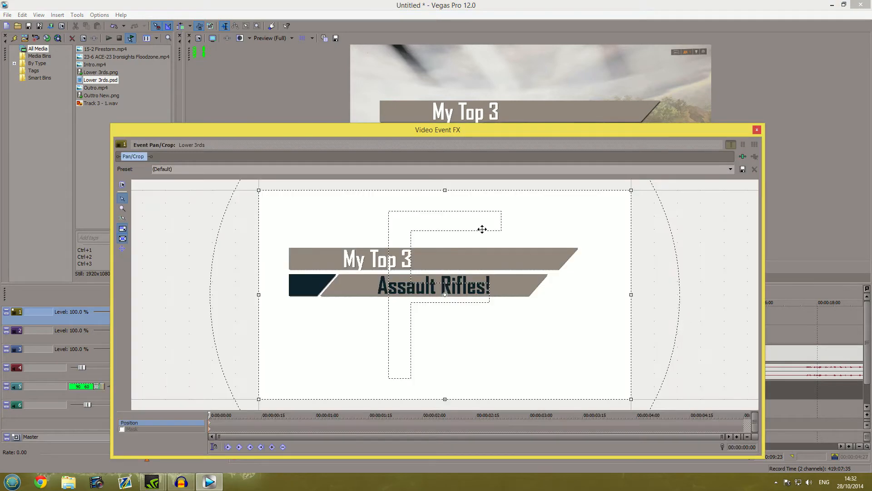
drag(492, 130, 498, 201)
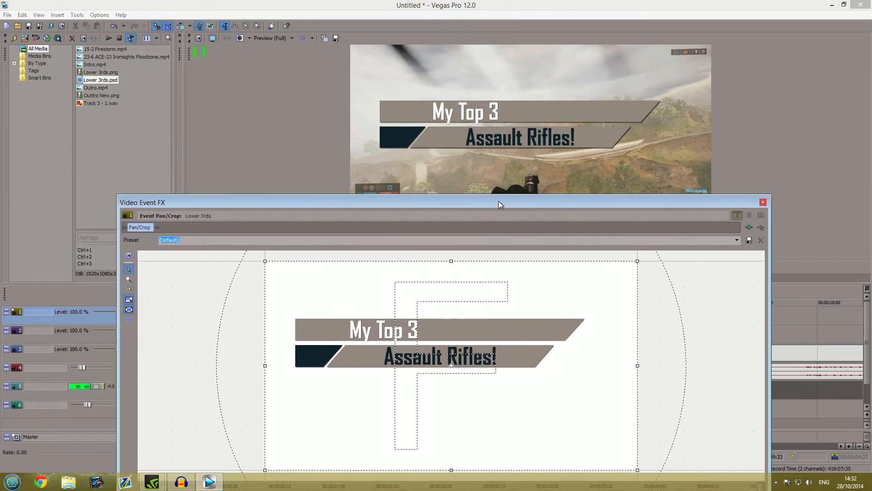
scroll(669, 287, down, 5)
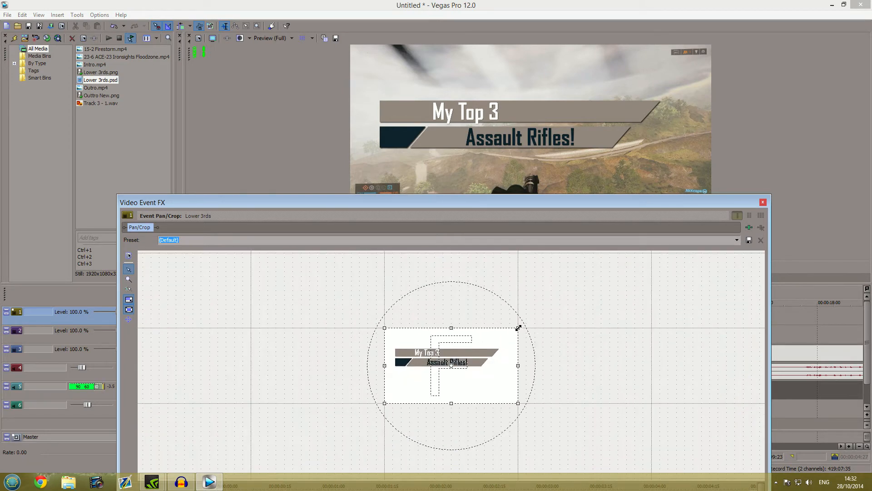
drag(519, 328, 572, 282)
drag(542, 329, 546, 285)
drag(552, 203, 570, 288)
drag(547, 354, 540, 344)
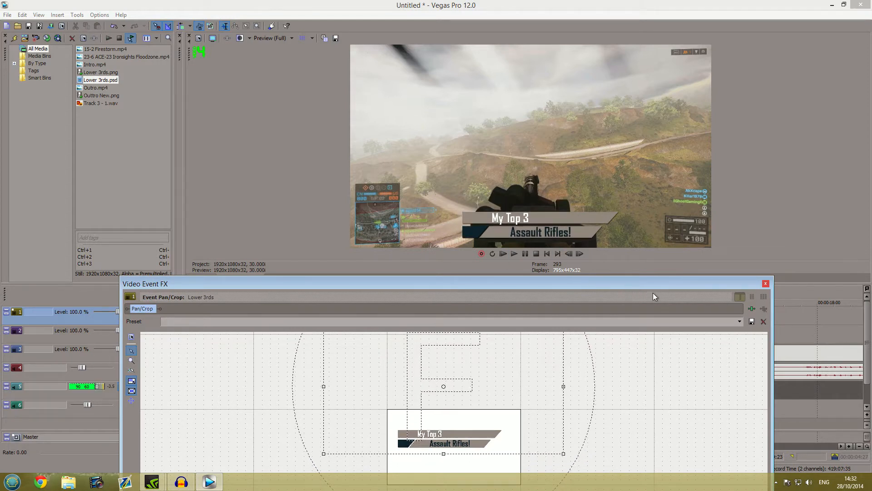
drag(649, 287, 593, 282)
click(709, 279)
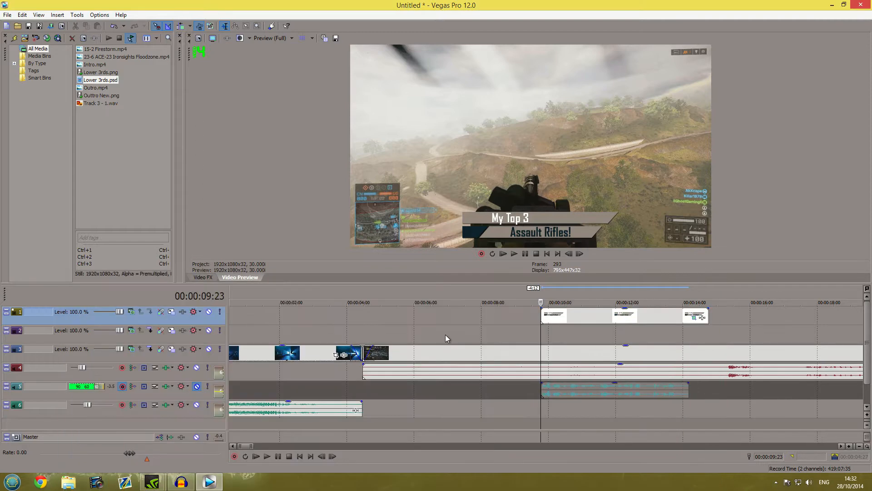
Play the timeline from just before the lower-third event to check the resized title
click(528, 317)
key(space)
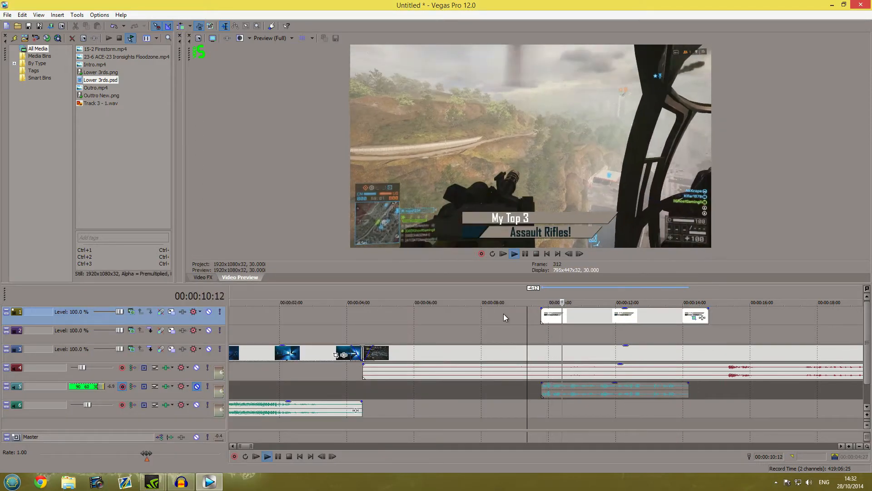
key(Return)
Place the playhead at the start of the lower-third event and widen the Transitions window to show its presets
click(544, 319)
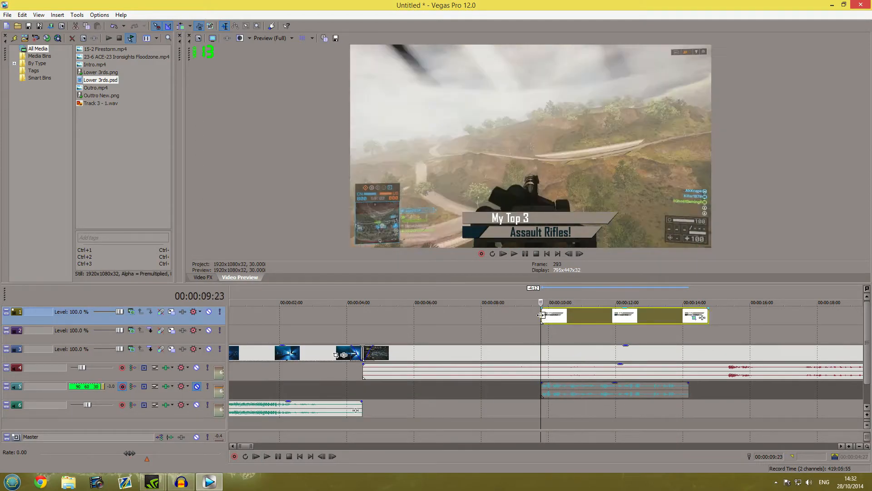
scroll(528, 320, up, 3)
scroll(528, 320, down, 5)
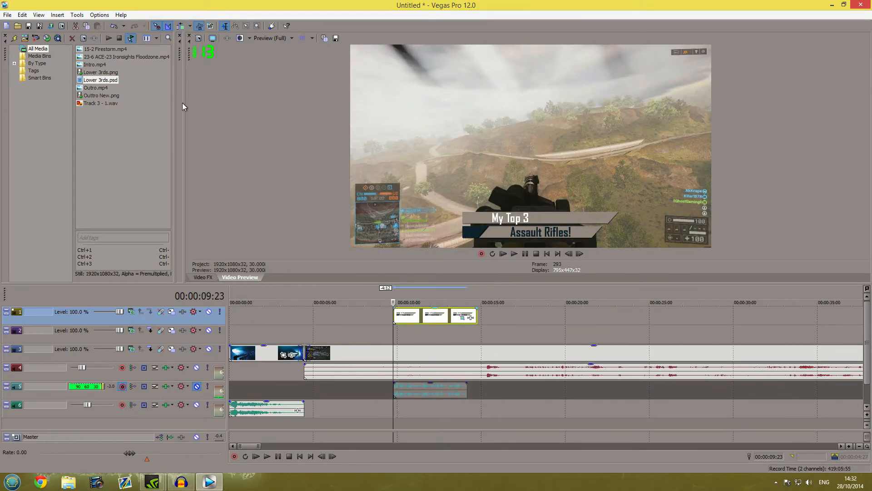
drag(186, 105, 373, 114)
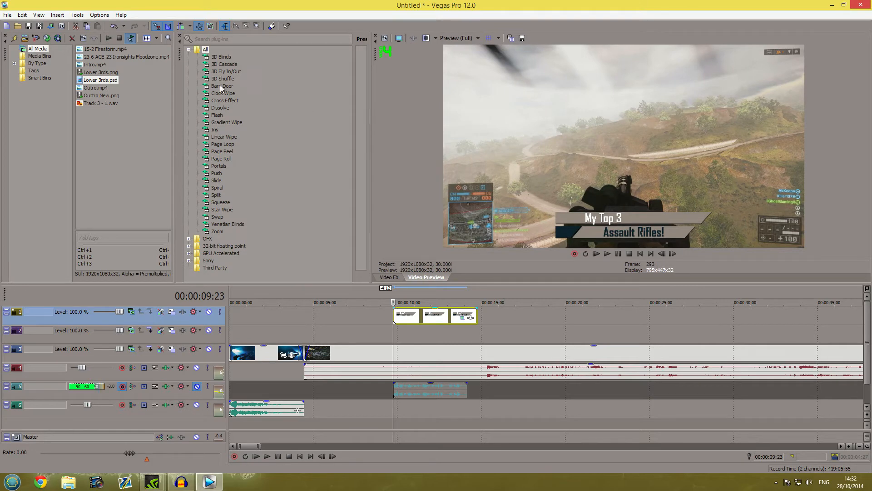
click(38, 15)
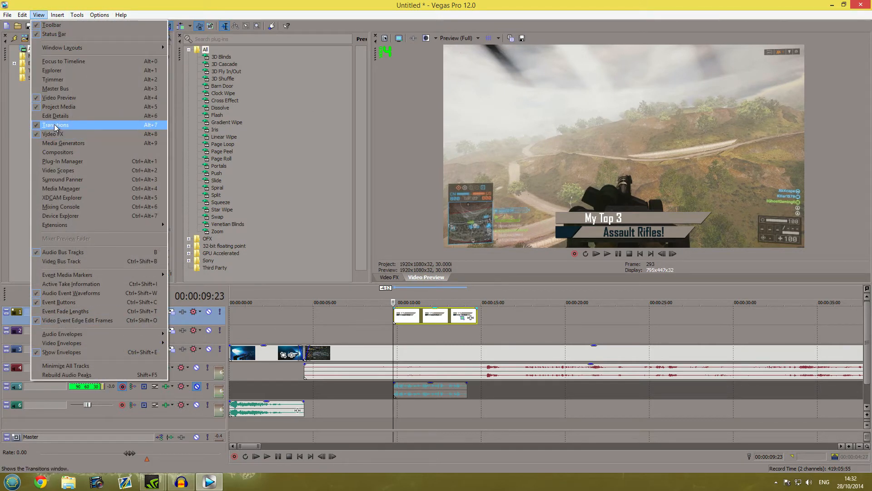
click(39, 15)
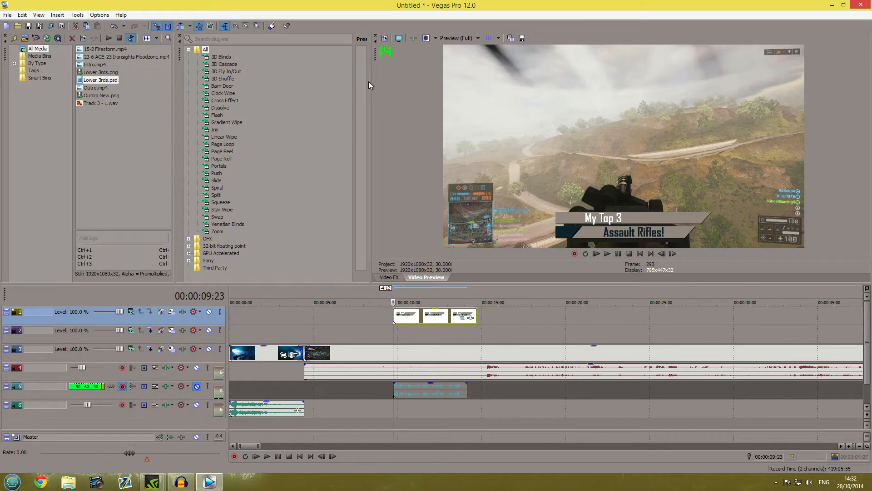
drag(372, 82, 492, 82)
drag(414, 81, 370, 81)
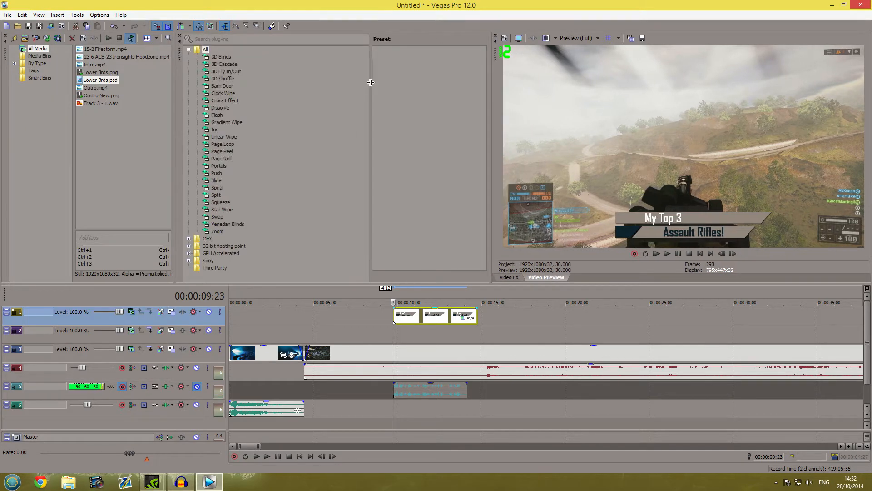
Browse the transition presets and apply the Linear Wipe preset "Top-Left, Diagonal, Soft Edge" to the start of the lower-third event
click(217, 57)
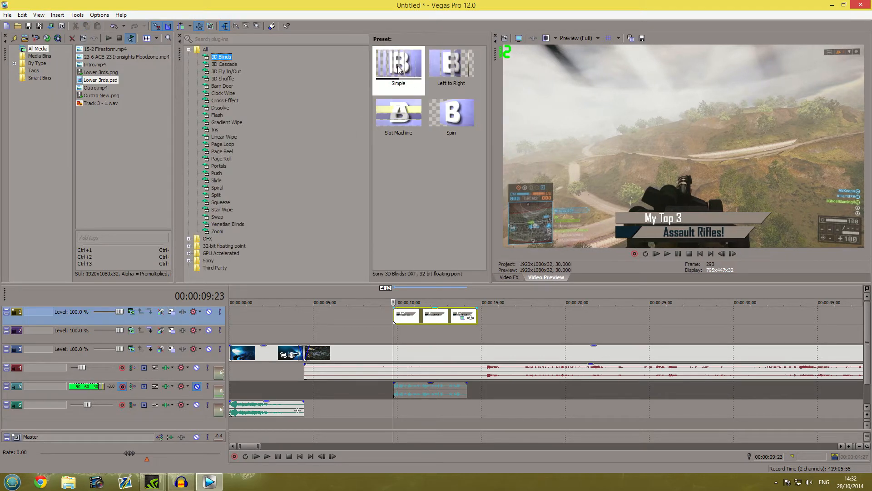
click(223, 66)
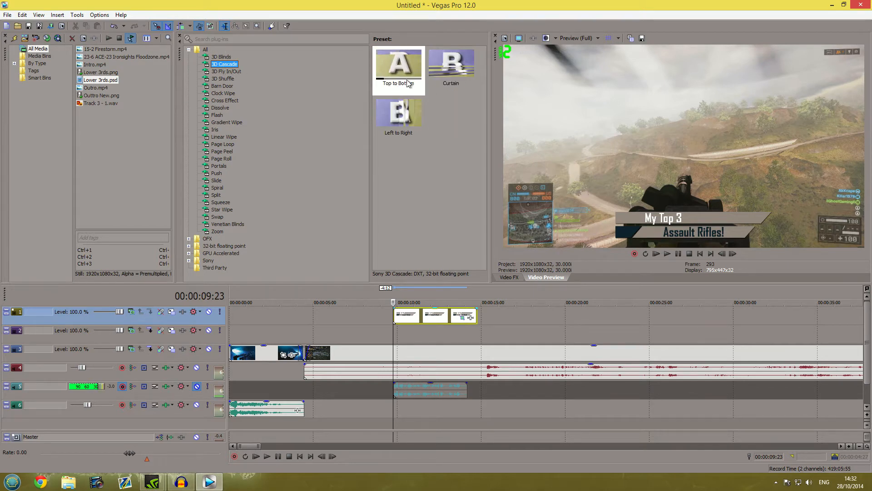
click(224, 94)
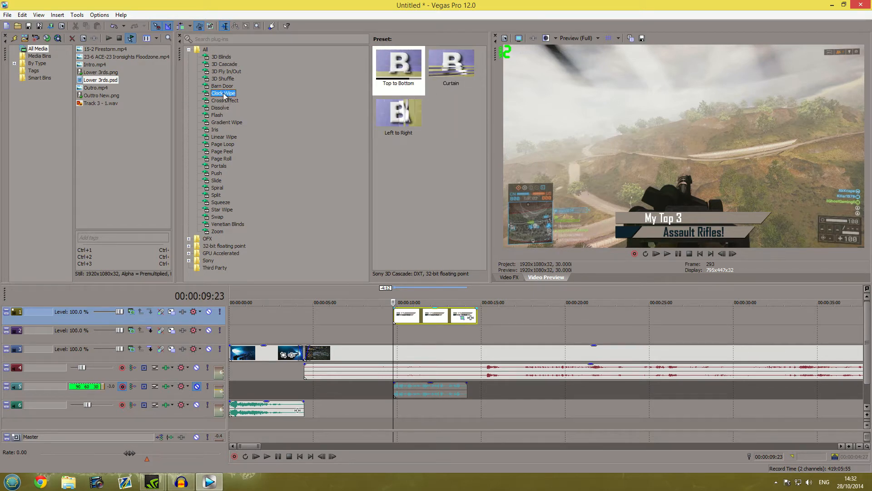
click(214, 130)
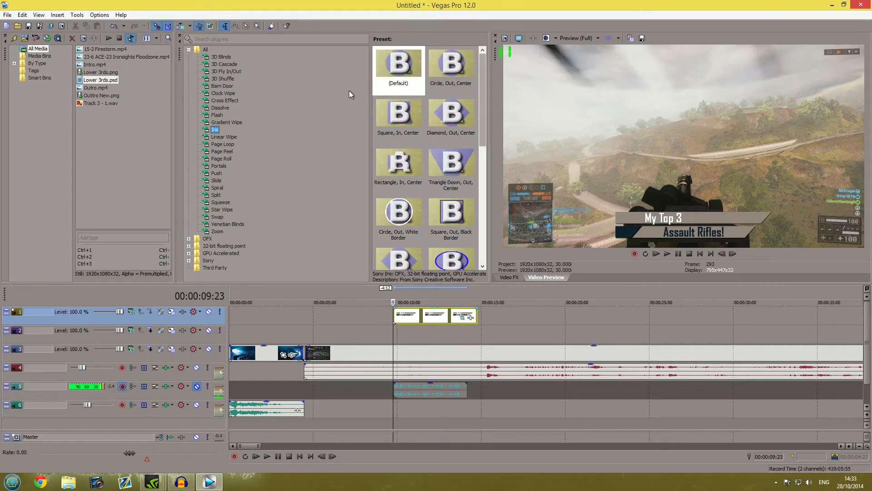
click(224, 137)
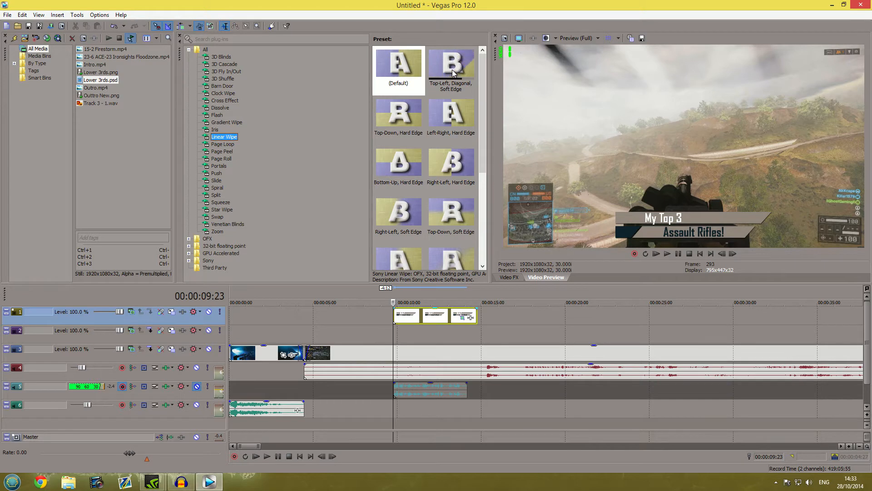
drag(451, 70, 445, 242)
drag(398, 316, 394, 317)
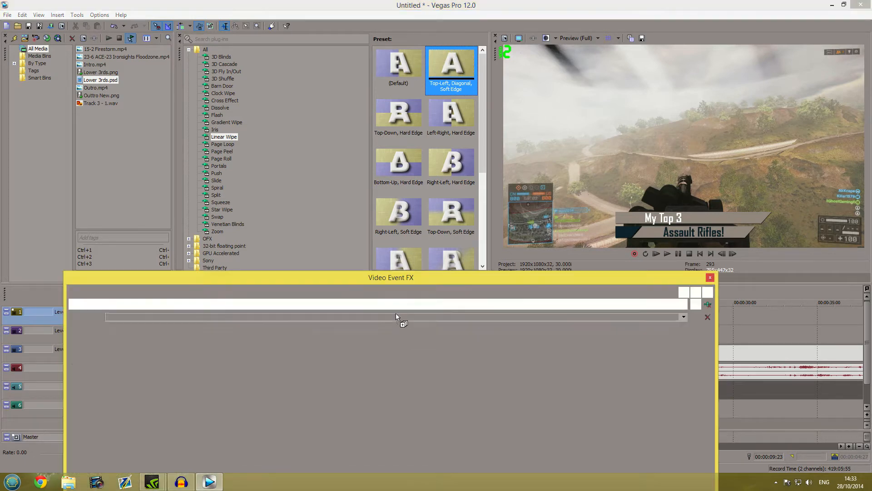
drag(590, 282, 562, 172)
drag(445, 190, 444, 147)
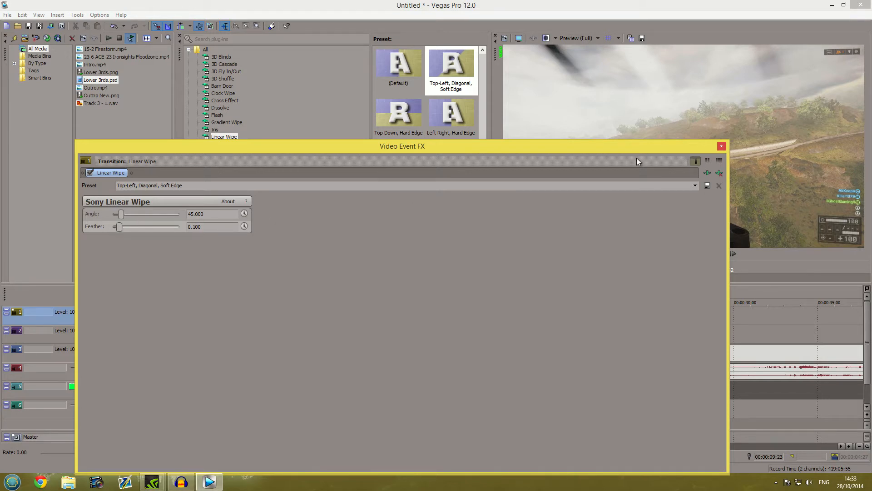
click(721, 147)
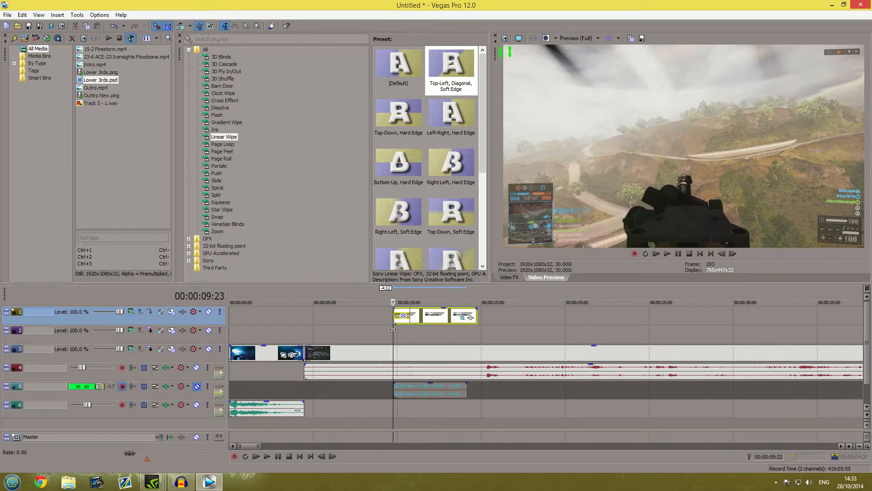
Preview the lower-third's opening Linear Wipe and lengthen the transition to end at 00:00:11:04
click(404, 326)
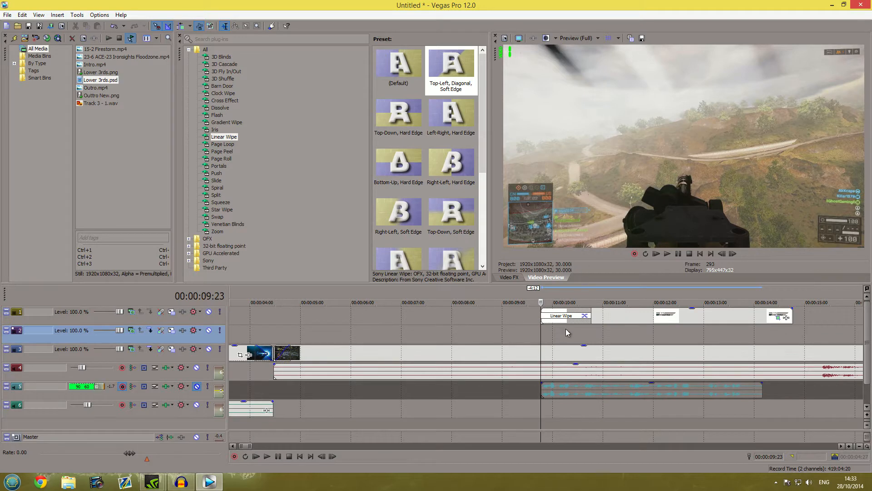
key(space)
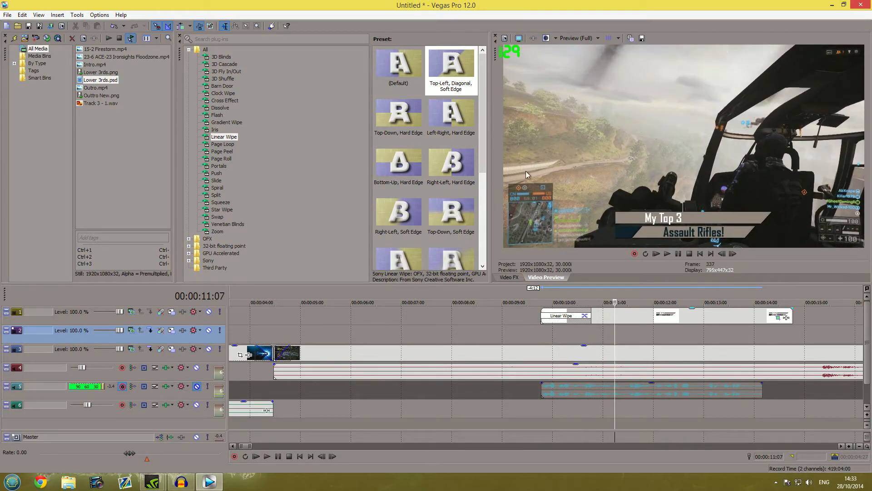
click(589, 326)
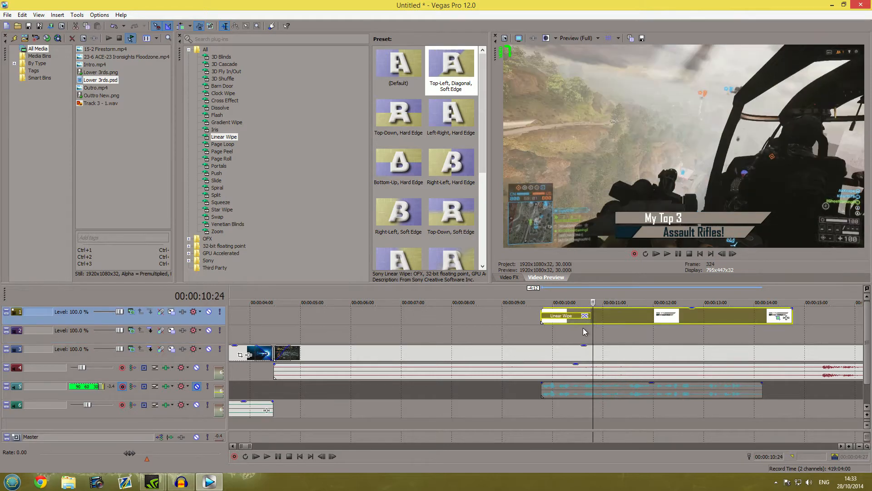
scroll(590, 326, up, 3)
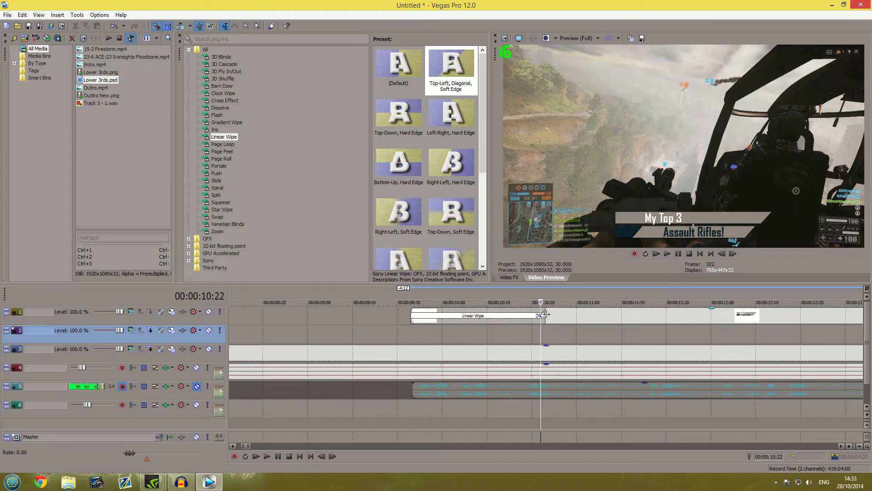
drag(541, 316, 594, 316)
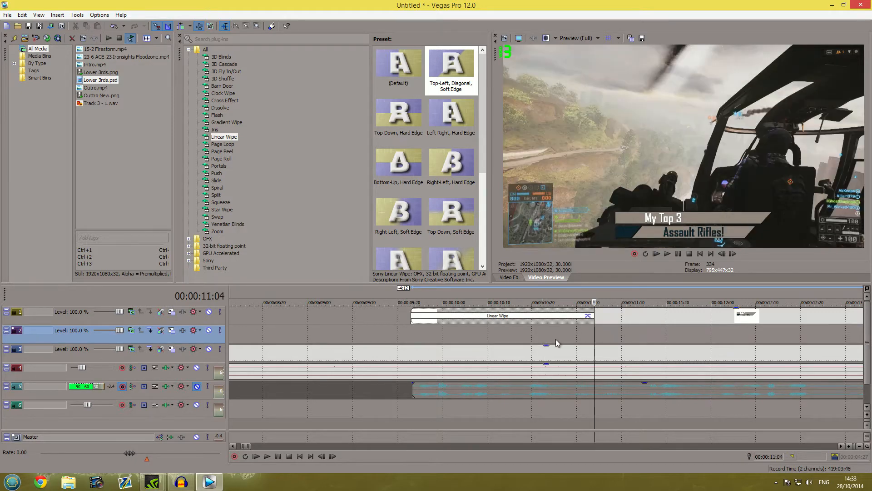
Play the timeline from the start of the lower-third event to check the lengthened opening wipe
click(408, 333)
key(space)
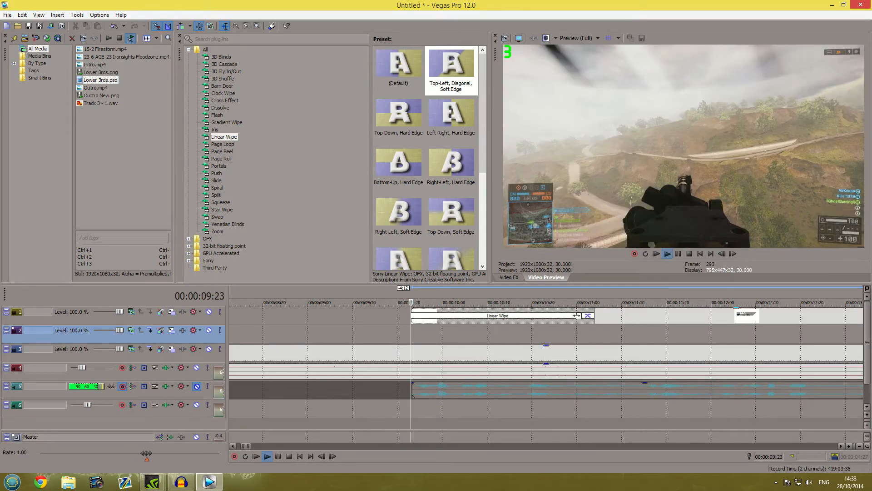
key(space)
Apply the Linear Wipe preset "Bottom-Right, Diagonal, Soft Edge" to the end of the lower-third event
scroll(518, 345, down, 5)
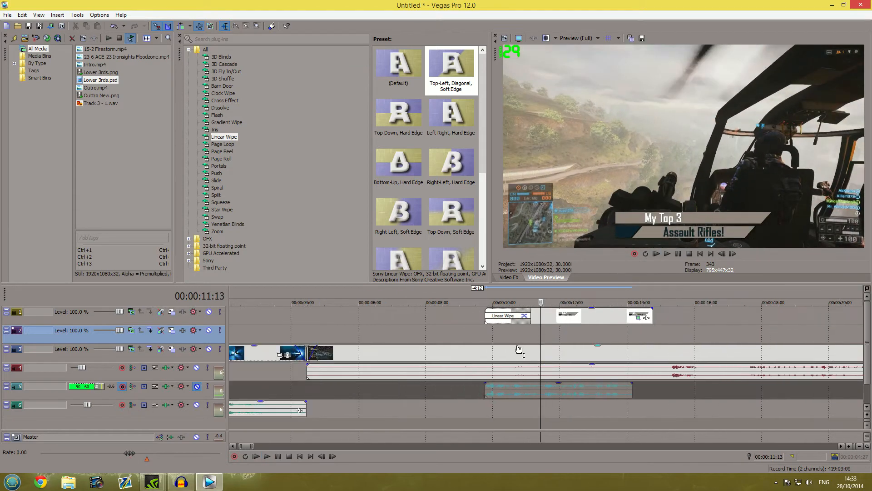
click(478, 330)
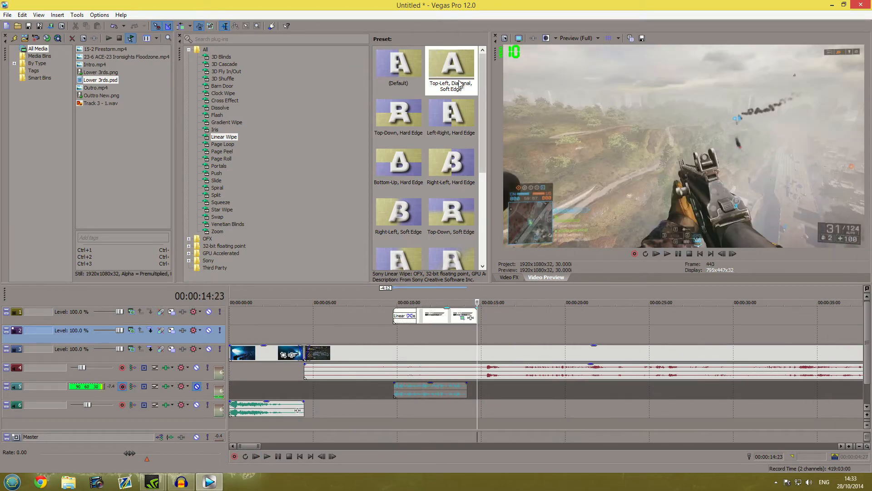
drag(484, 78, 462, 169)
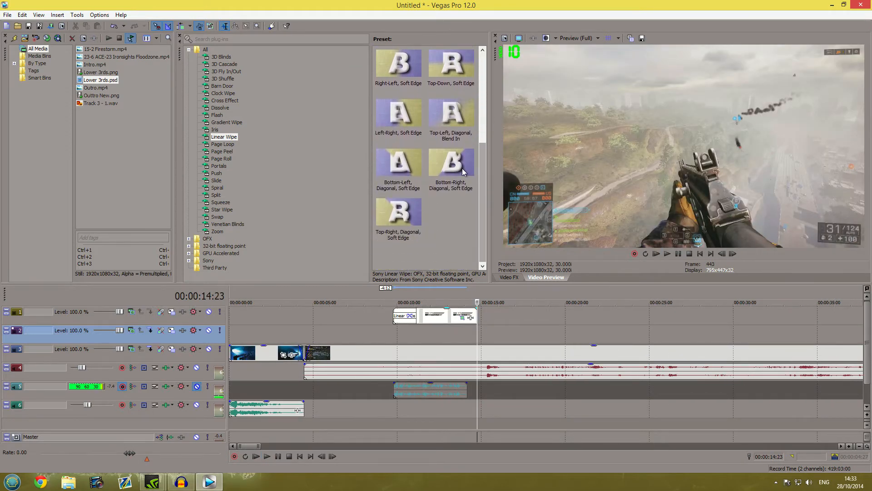
mouse_move(450, 169)
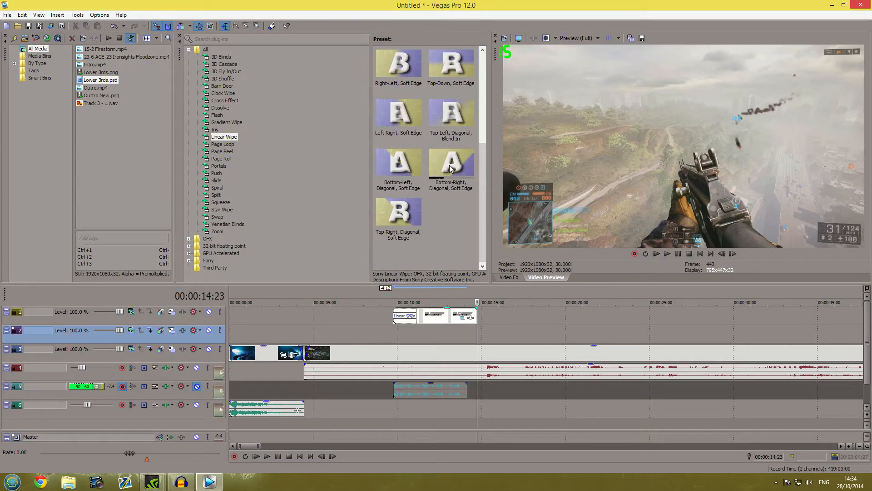
drag(452, 189, 478, 317)
click(721, 146)
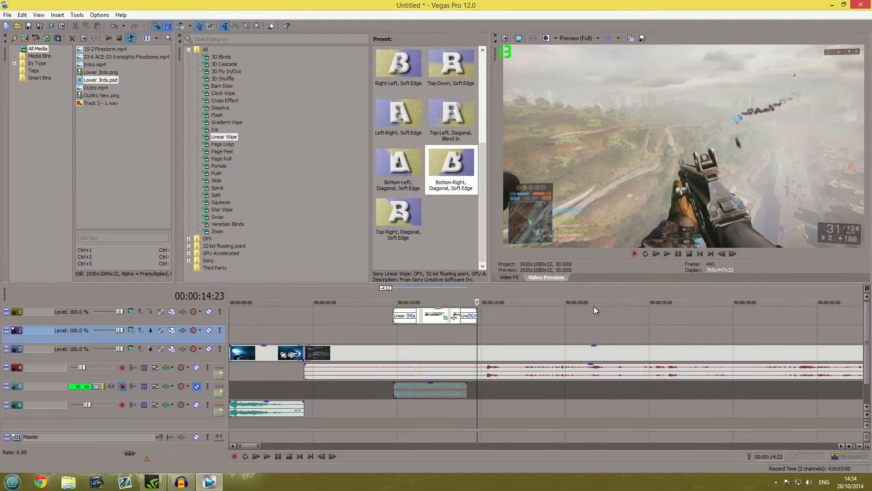
Preview the lower-third's closing Linear Wipe and shorten the transition to start at about 00:00:14:00
scroll(522, 328, up, 5)
click(402, 335)
key(space)
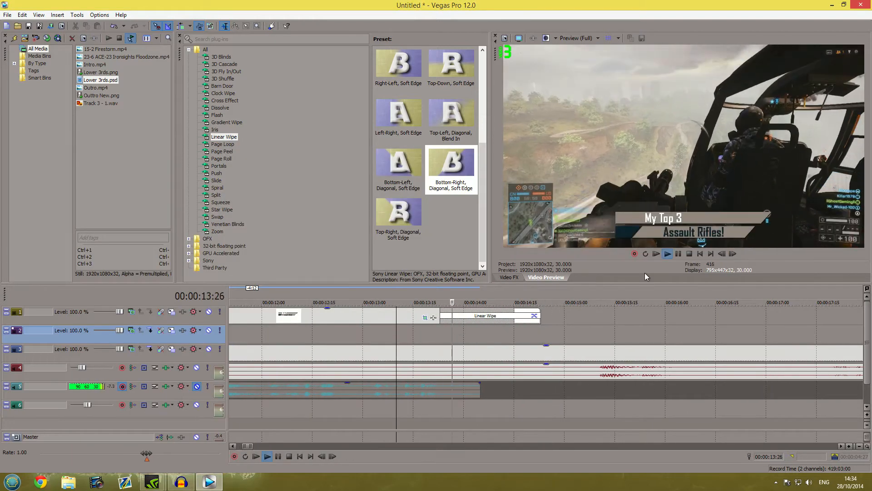
drag(435, 319, 474, 322)
Play the timeline from just before the closing wipe to check the shortened transition
click(457, 336)
key(space)
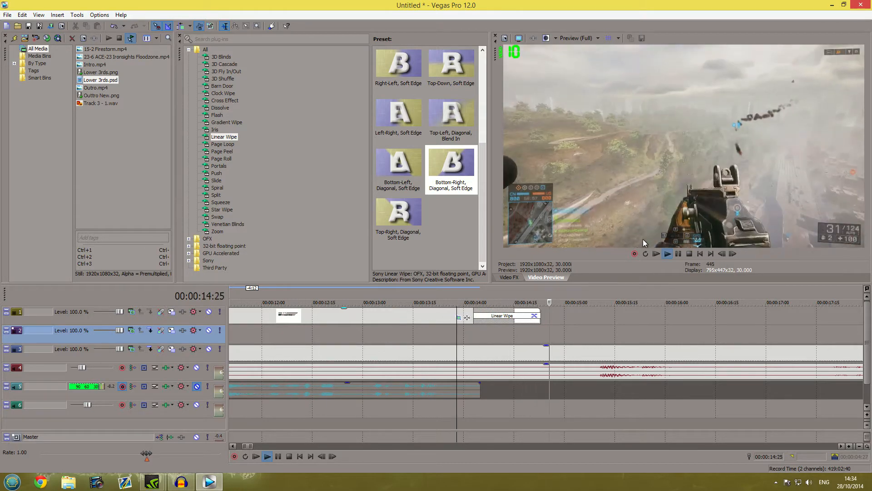
key(space)
Review the whole project by stepping through the gameplay footage along the timeline, ending at 00:01:48:04
scroll(472, 325, down, 10)
click(307, 337)
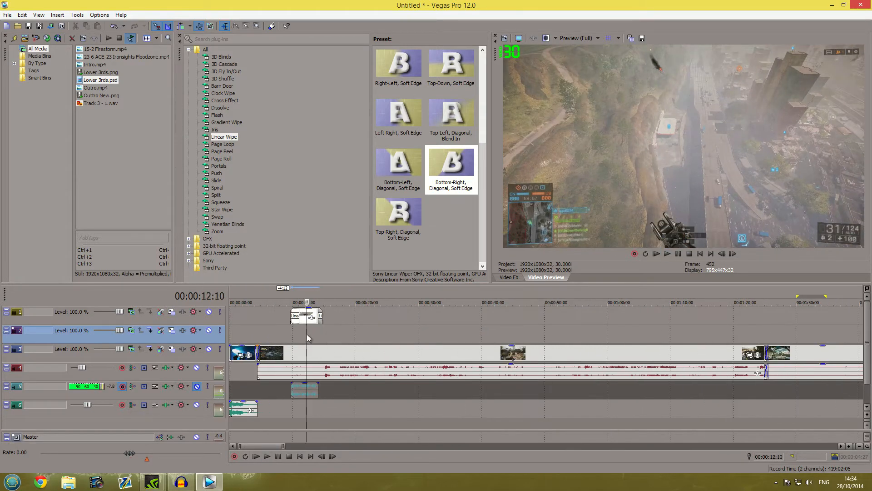
scroll(308, 336, down, 5)
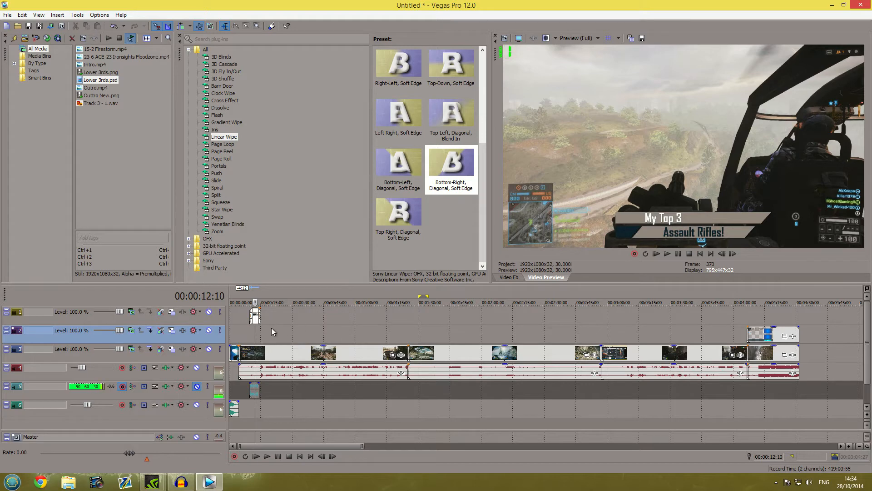
click(266, 326)
scroll(268, 343, down, 5)
scroll(274, 345, down, 3)
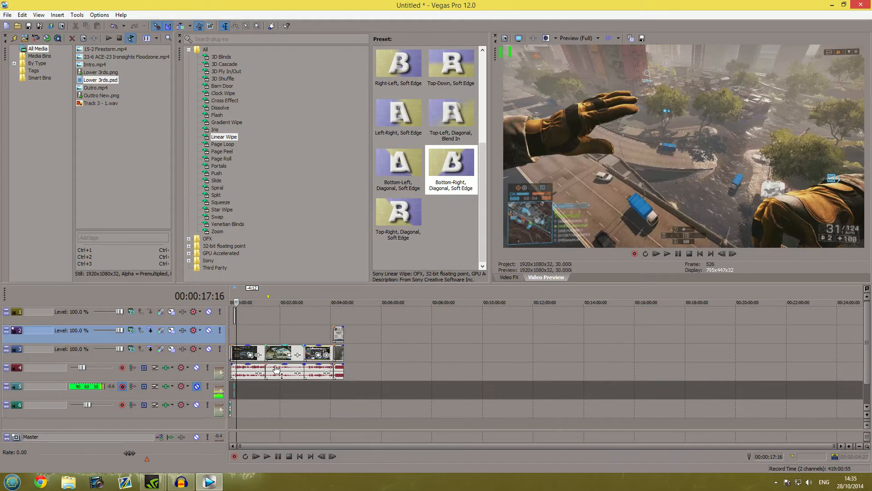
scroll(267, 336, up, 3)
click(268, 336)
click(283, 332)
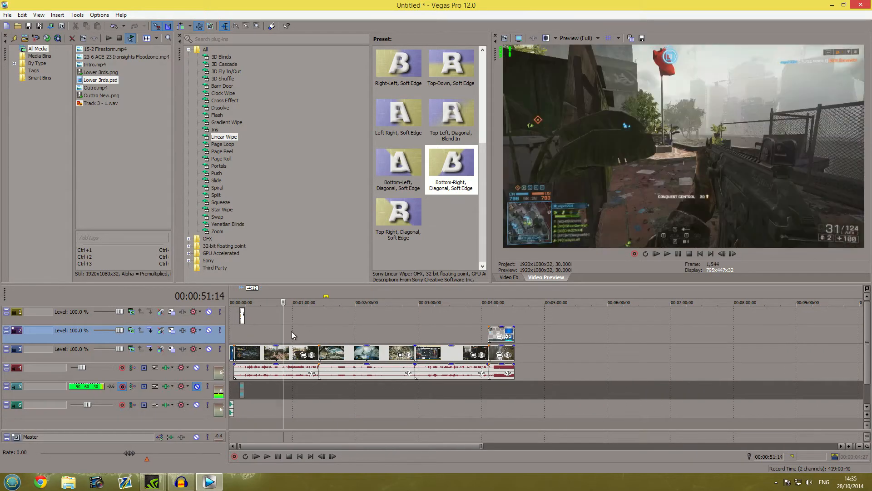
click(291, 332)
click(298, 331)
click(308, 329)
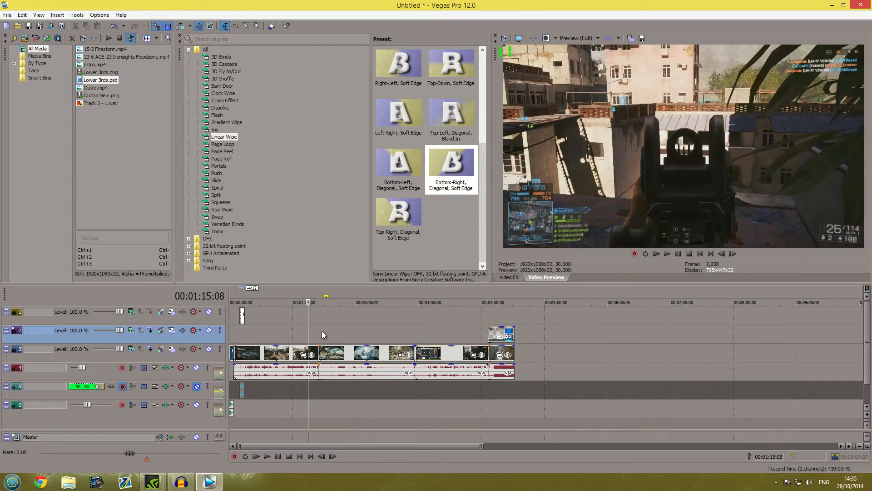
click(322, 331)
click(328, 331)
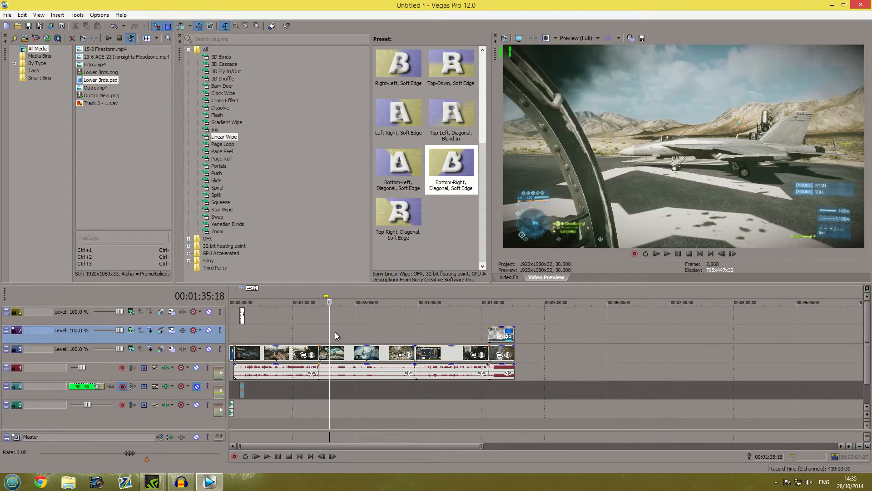
click(336, 332)
click(342, 330)
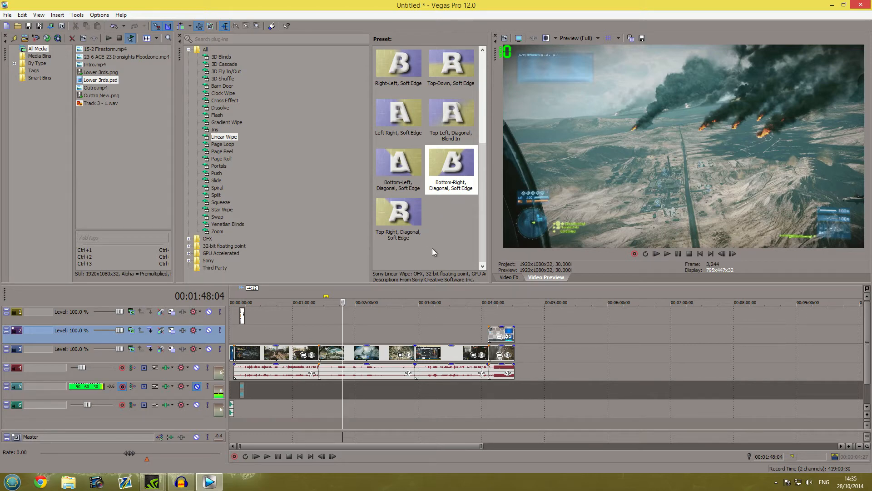
drag(481, 227, 463, 195)
mouse_move(428, 187)
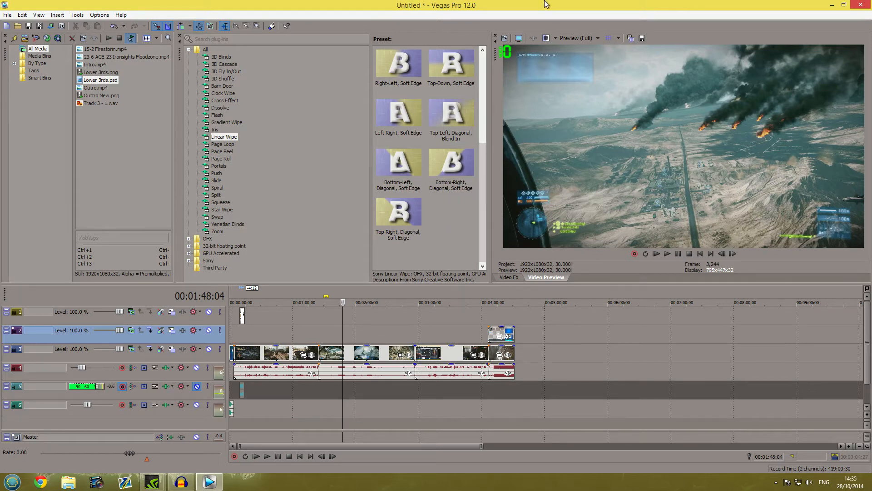
click(153, 482)
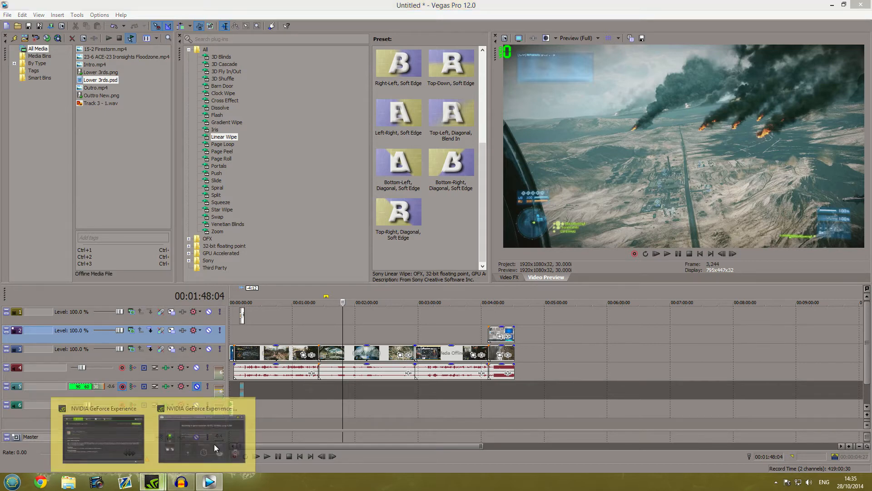
click(295, 95)
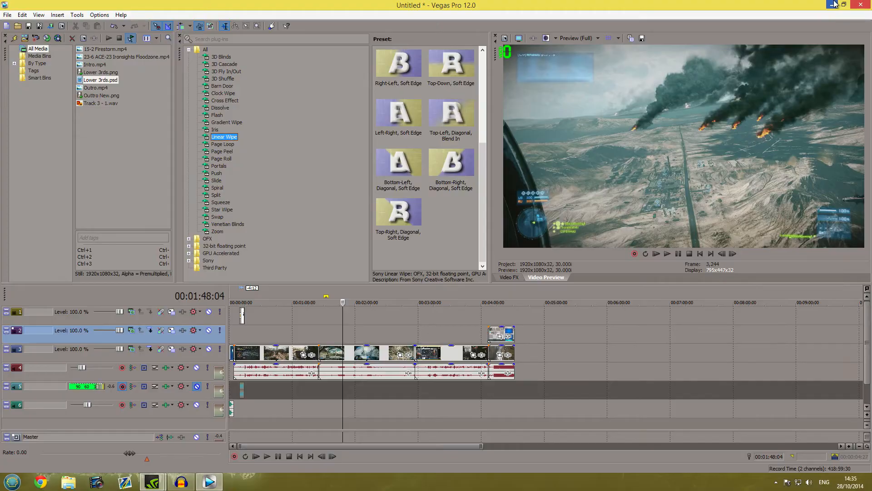
Open the Template project from the desktop, ignoring all missing files and leaving them offline
click(833, 5)
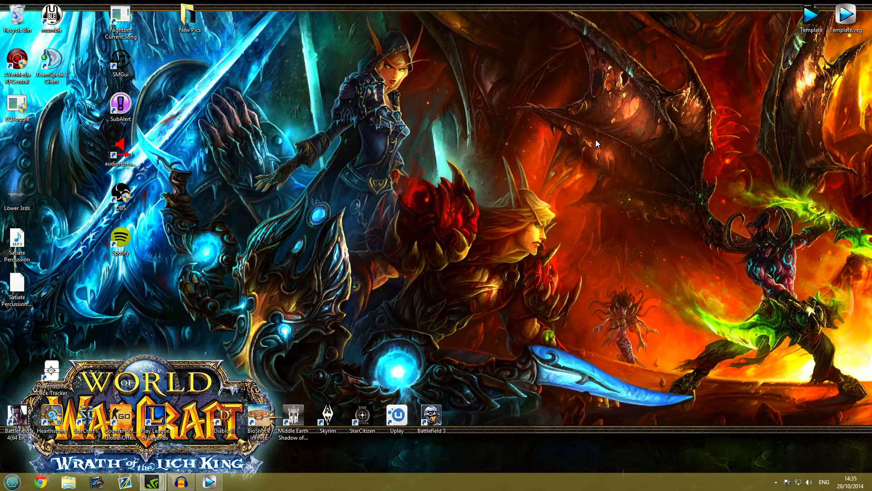
click(816, 10)
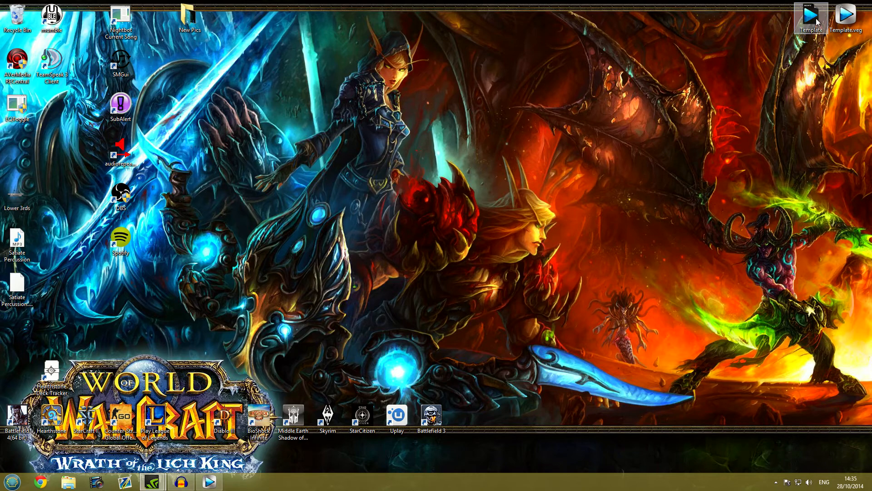
double_click(814, 21)
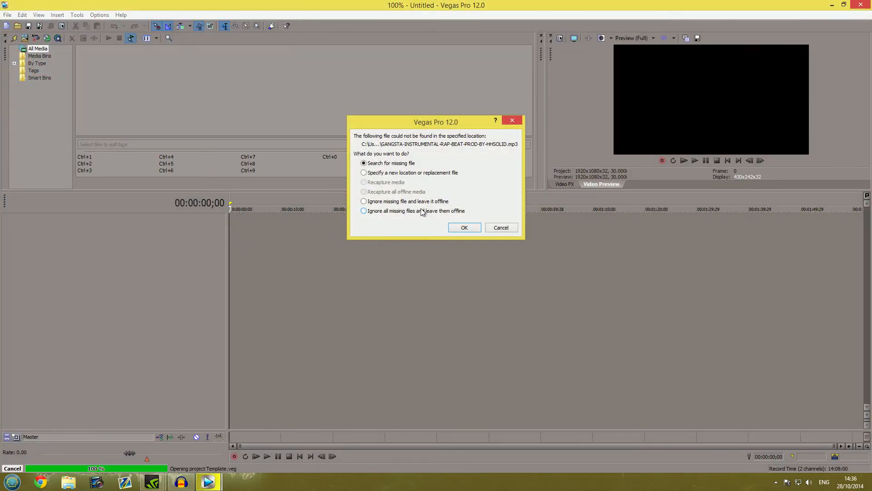
click(398, 212)
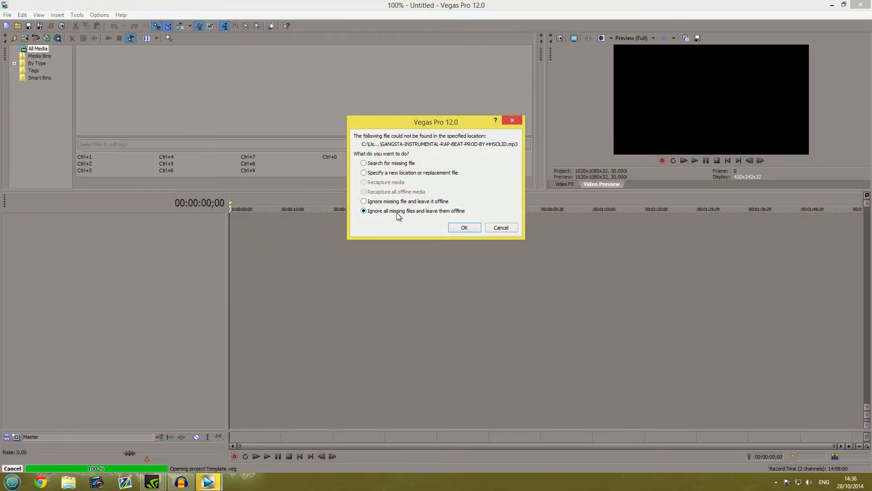
click(465, 228)
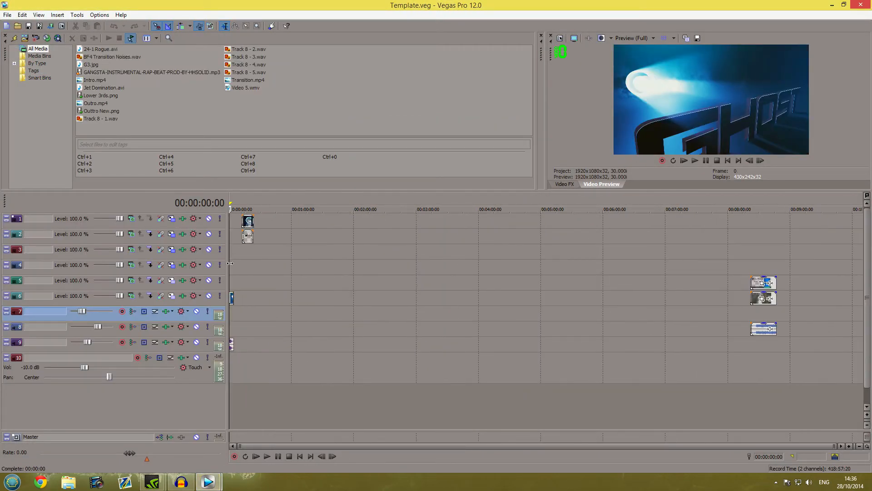
Examine the template's intro clip and its audio on track 9, enlarging the track briefly to view the waveform
scroll(256, 291, up, 4)
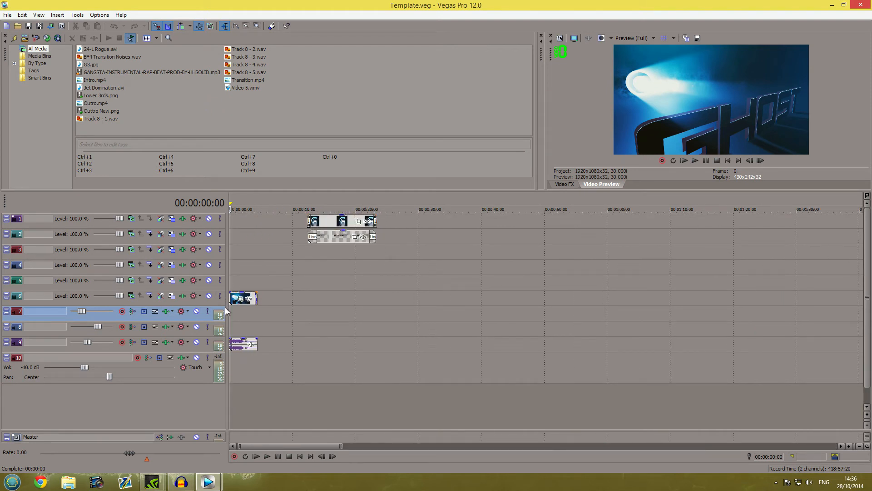
scroll(241, 299, up, 5)
scroll(310, 303, up, 4)
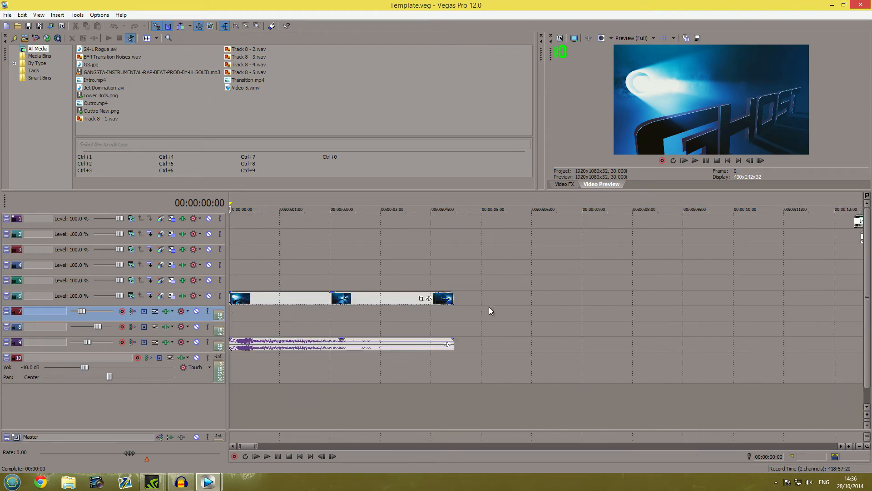
click(437, 285)
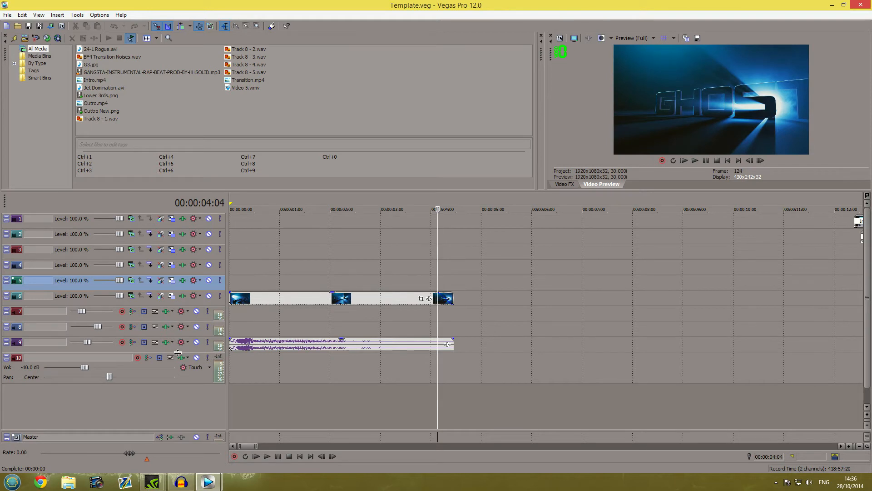
drag(171, 350, 55, 362)
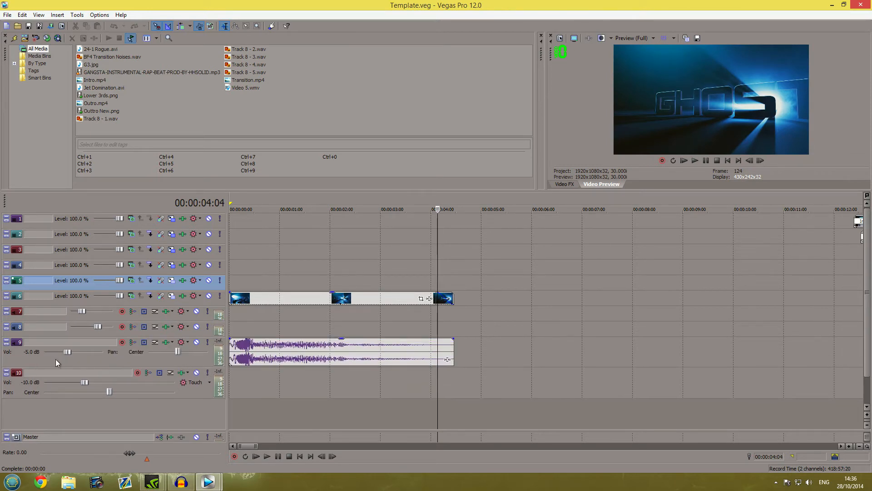
click(94, 365)
drag(104, 362, 104, 352)
Play the template's lower third from 00:00:12:12 and inspect its separate logo and title events on tracks 1 and 2
scroll(361, 328, down, 5)
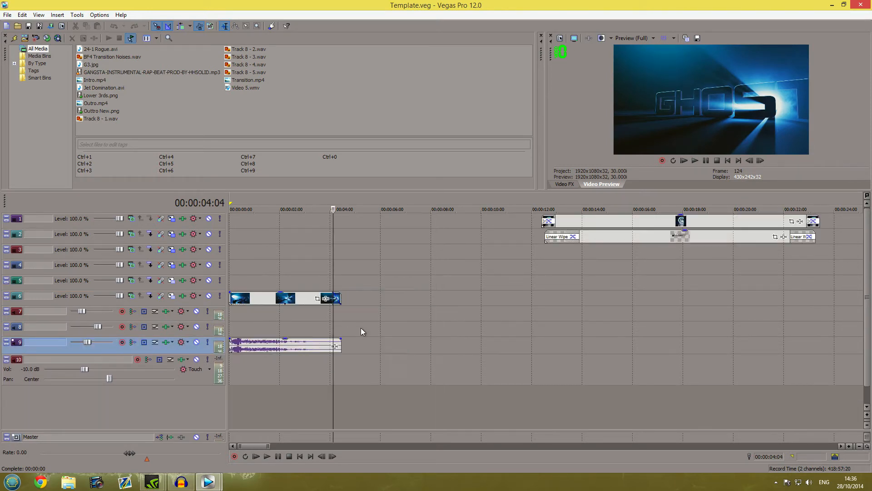
click(331, 249)
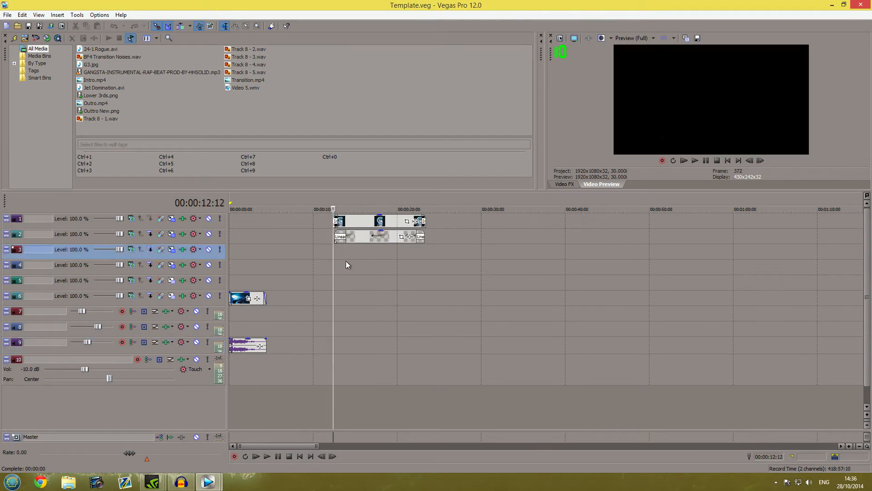
scroll(364, 261, up, 3)
key(space)
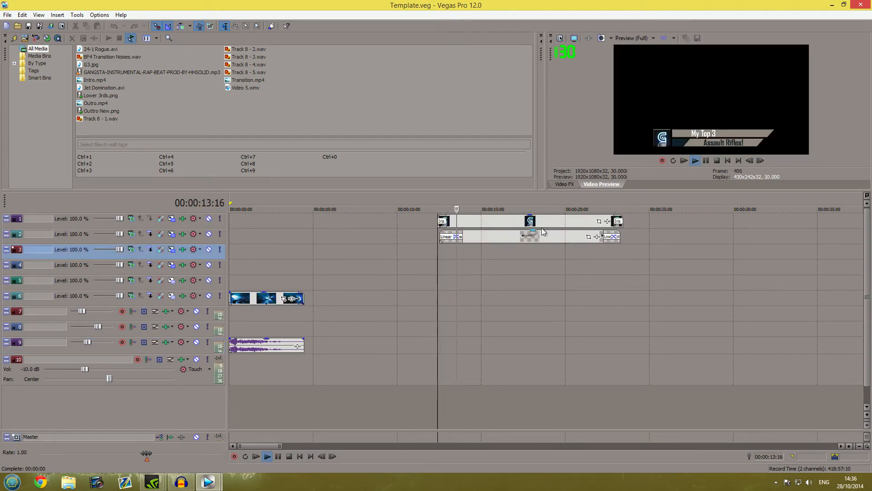
click(484, 223)
click(481, 238)
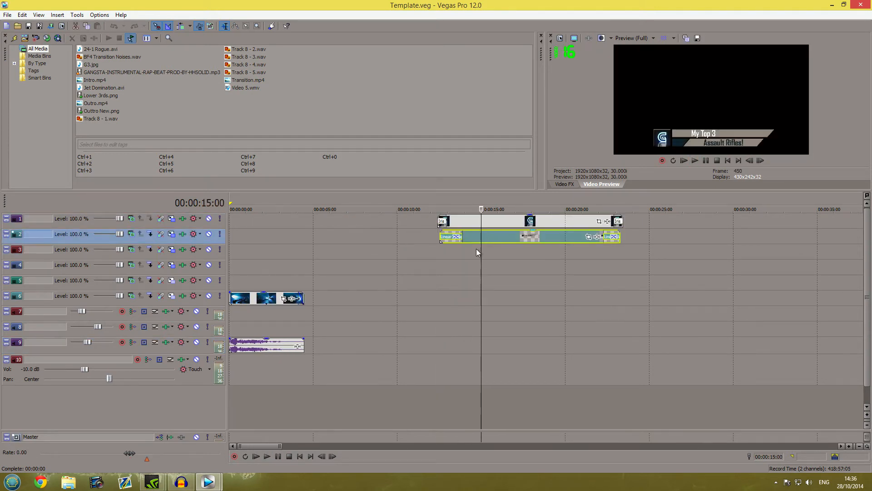
click(474, 265)
click(506, 252)
click(491, 237)
click(486, 222)
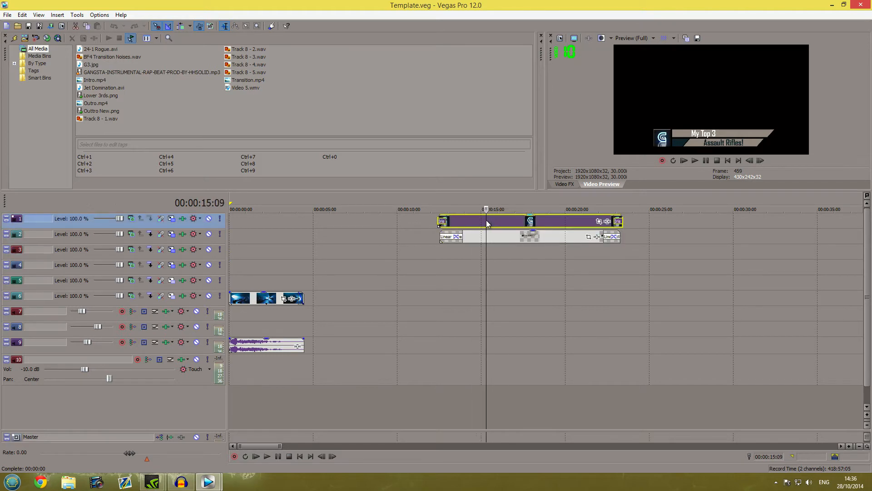
Replay the lower third's opening Iris and Linear Wipe transitions from 00:00:12:10
click(440, 245)
scroll(439, 245, up, 3)
click(530, 235)
key(space)
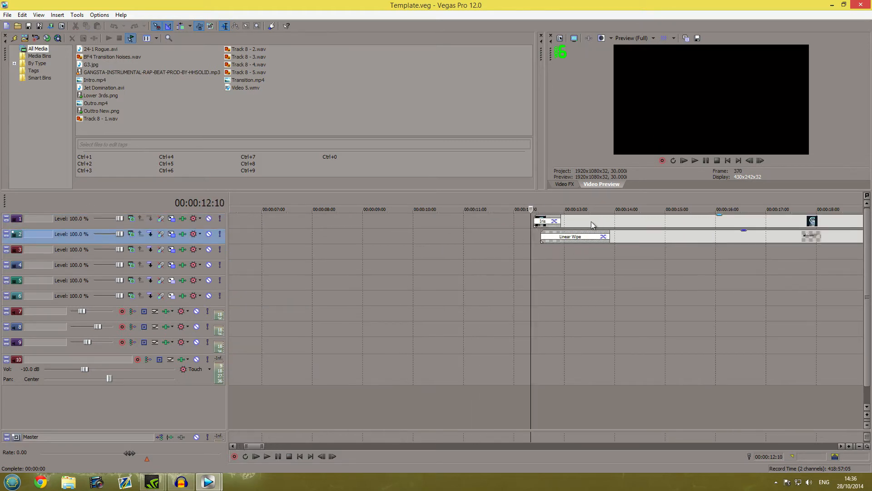
scroll(587, 241, down, 3)
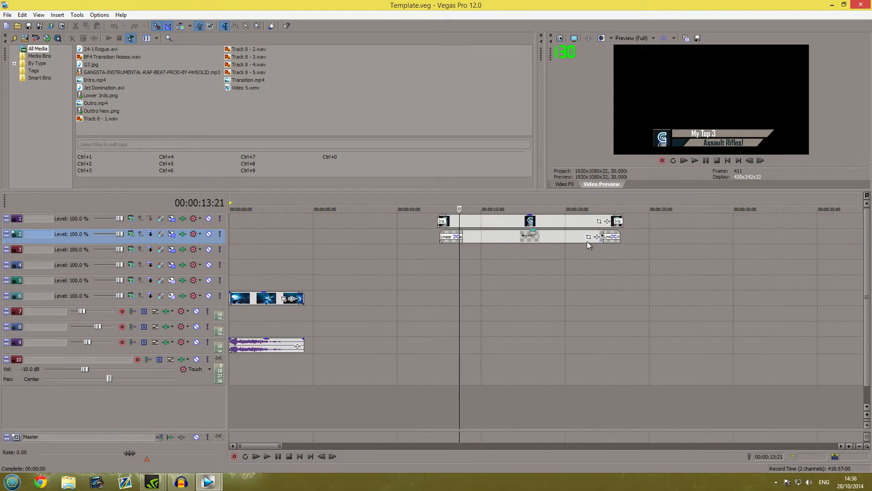
Play the lower third's closing transitions twice, then check the title event on track 2
click(600, 252)
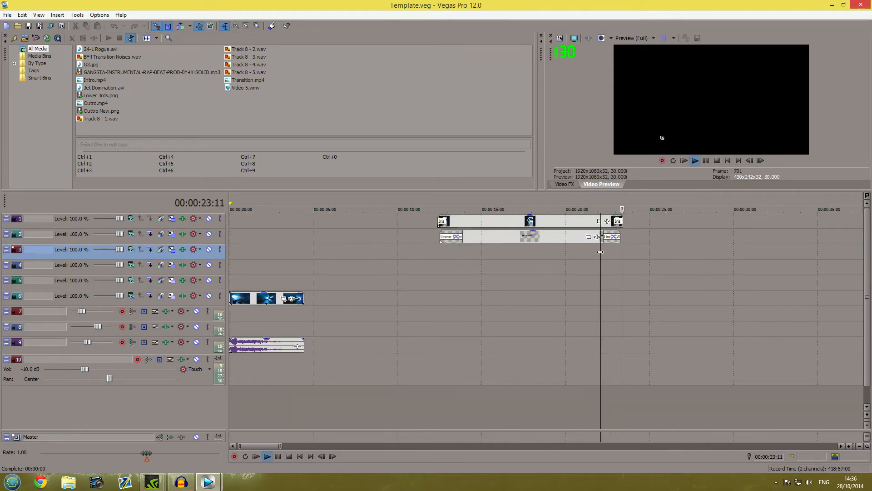
click(596, 253)
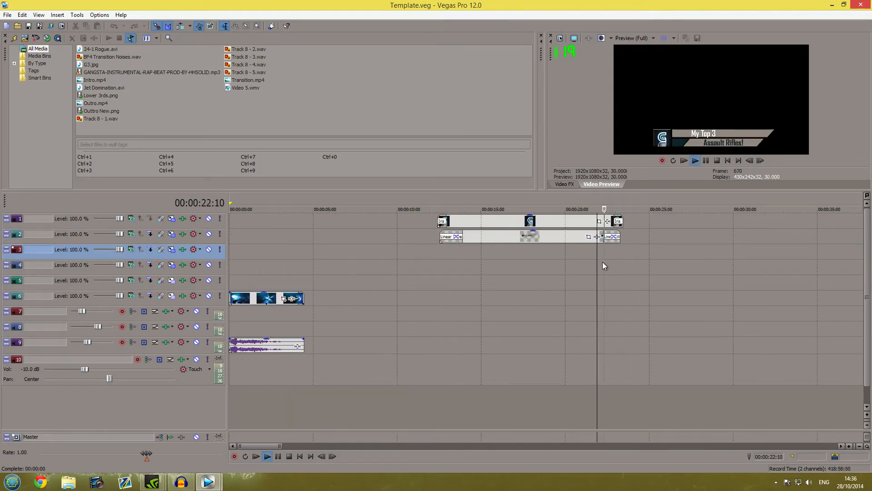
click(507, 259)
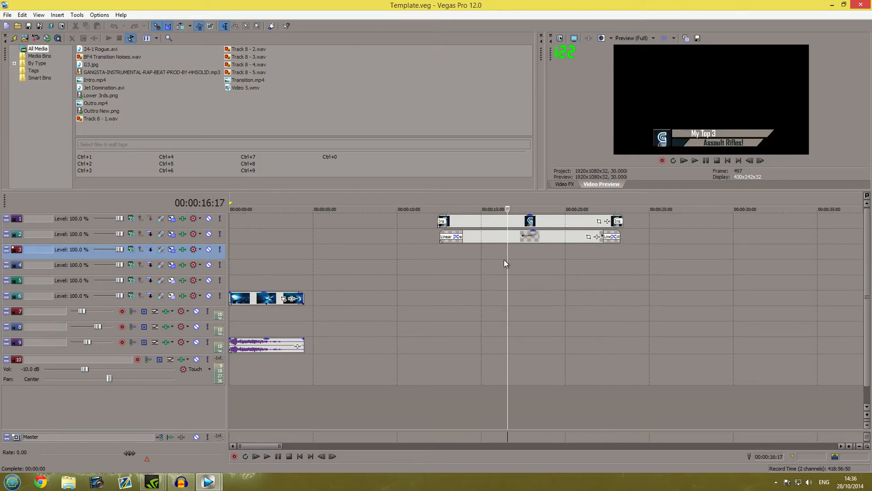
scroll(388, 245, down, 2)
click(379, 238)
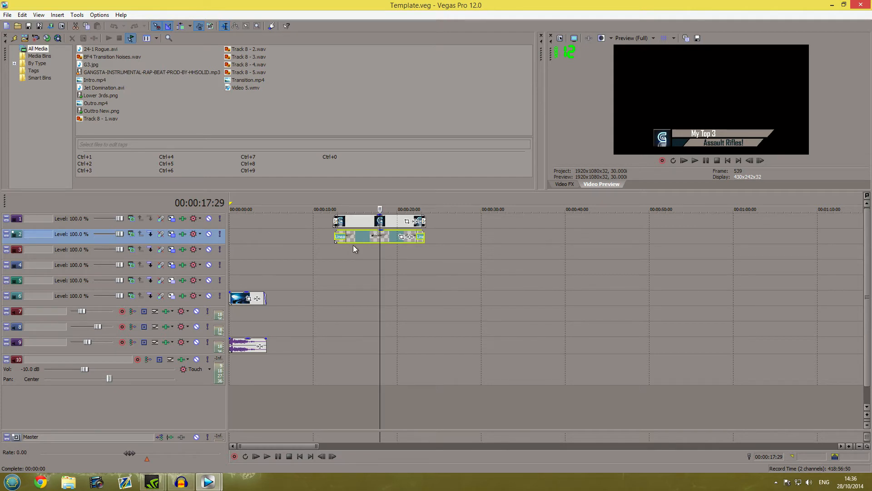
click(357, 265)
Play the opening second of the template's outro from 00:08:22:01 and examine its fade-in
scroll(375, 274, down, 5)
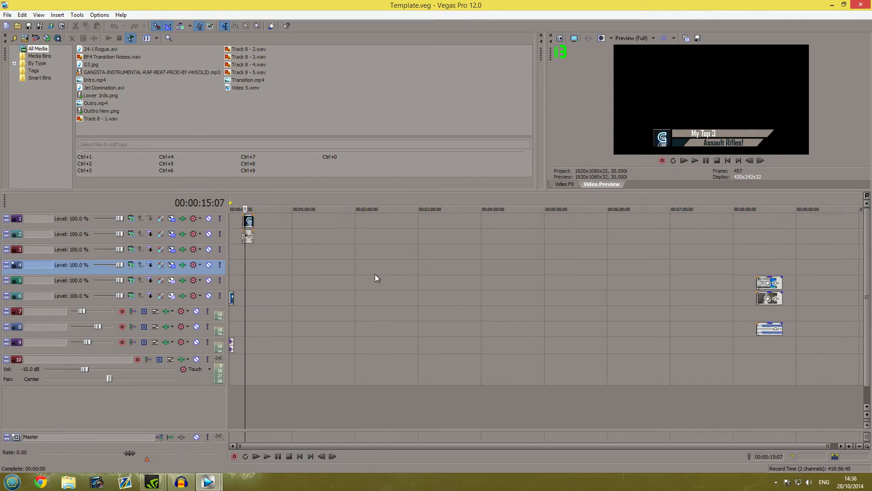
click(750, 265)
scroll(640, 270, up, 5)
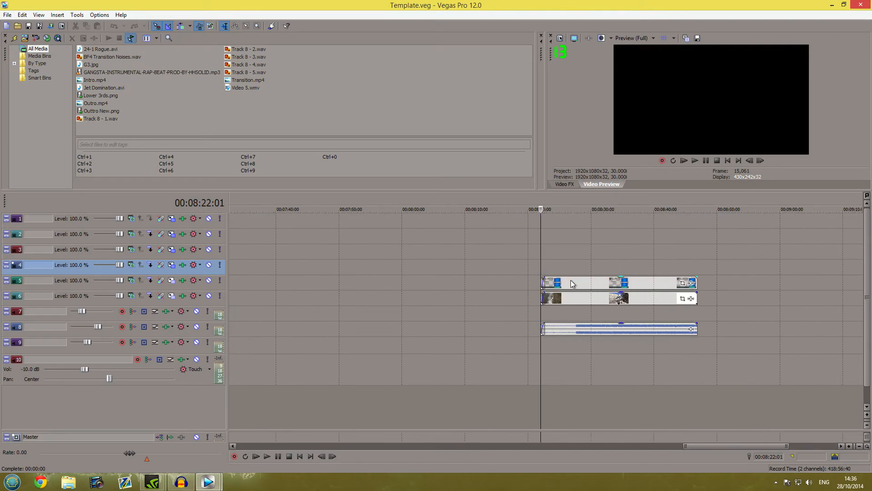
key(space)
key(Return)
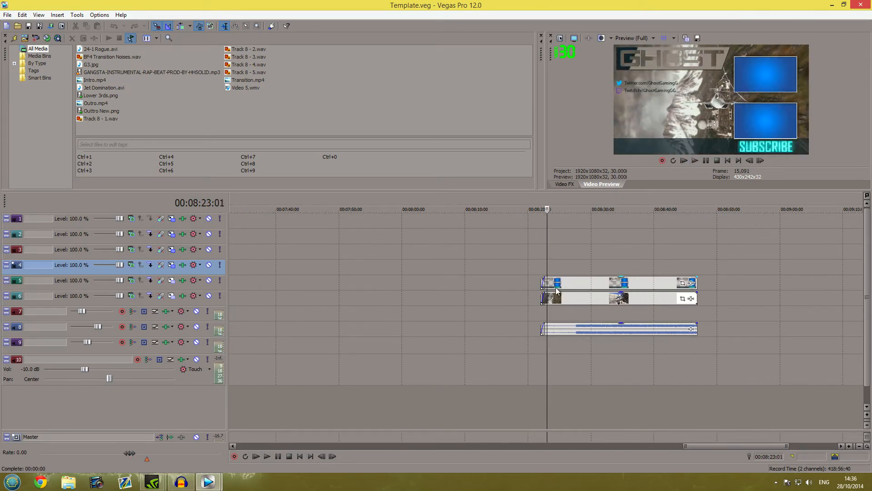
scroll(556, 291, up, 3)
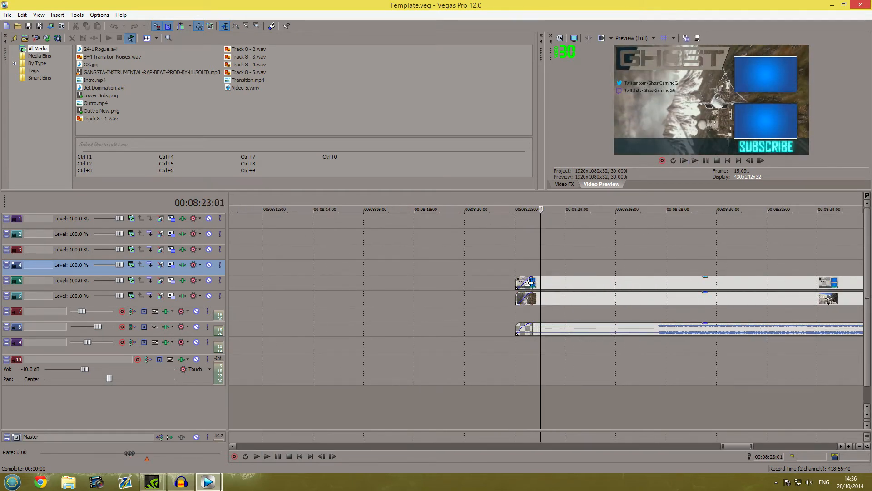
Revisit the lower third and the outro, then place the playhead at the outro's start at 00:08:22:01
scroll(511, 310, down, 8)
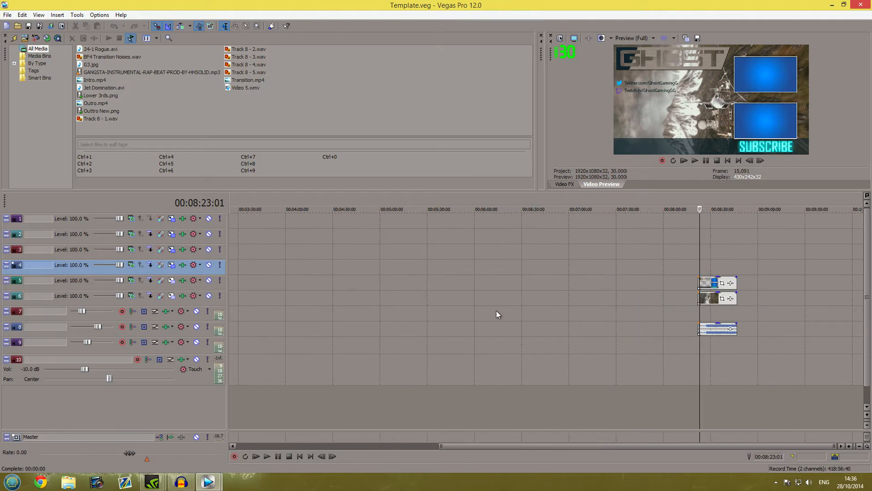
click(249, 270)
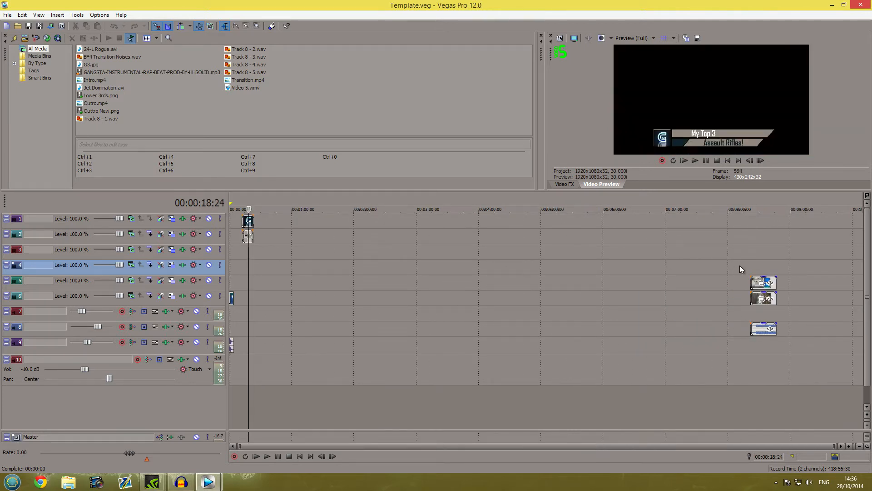
click(754, 264)
scroll(753, 265, up, 6)
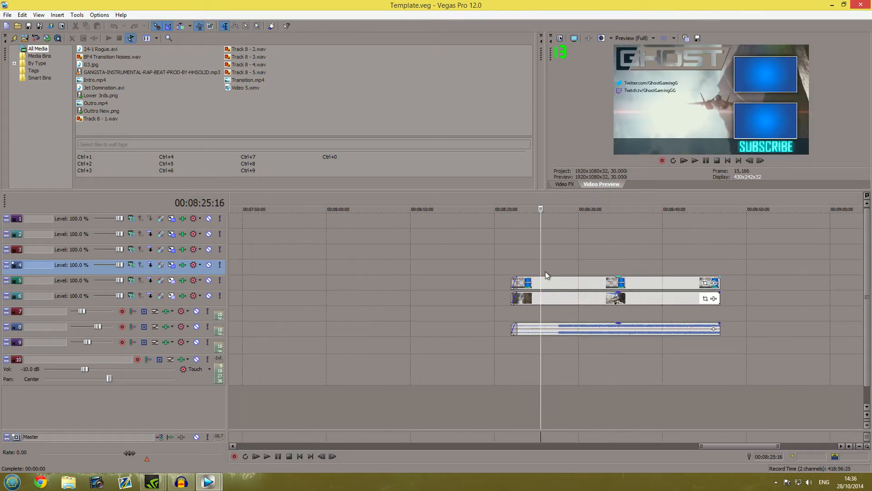
click(515, 257)
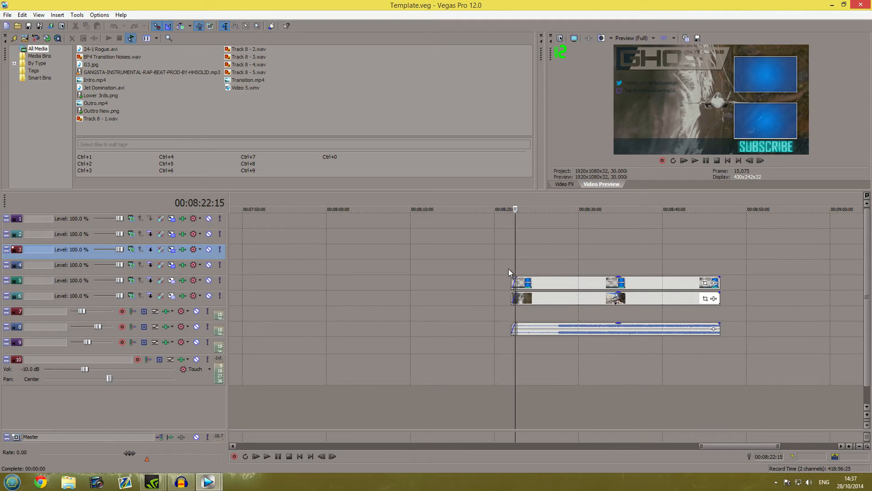
click(511, 252)
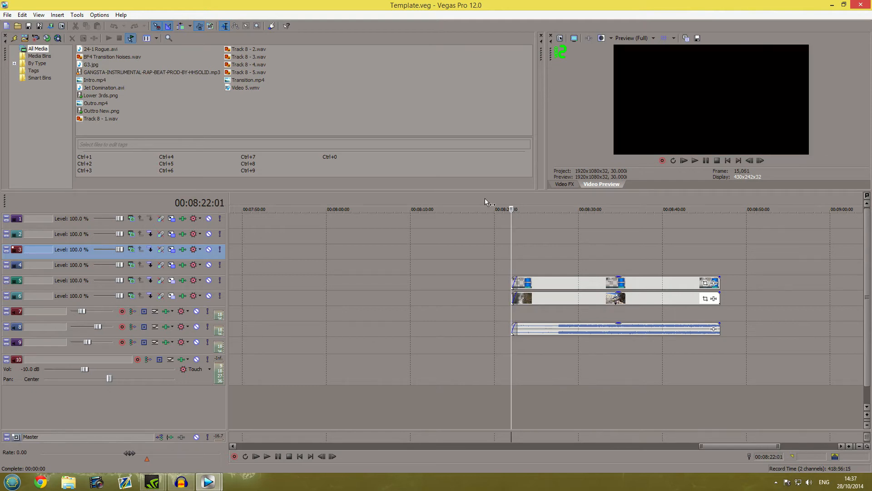
Import the image CSGO - TDM Sniping with AWP.jpg from the CSGO thumbnails folder on drive D into the project media
click(7, 14)
mouse_move(45, 102)
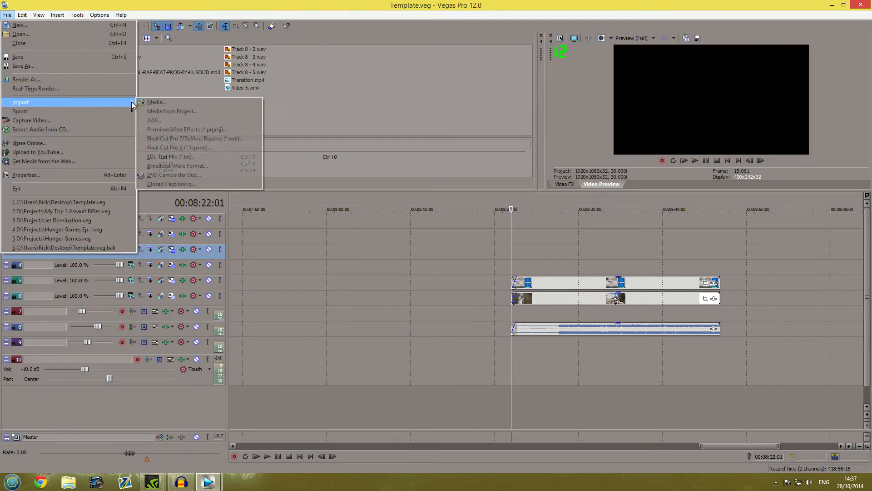
click(155, 102)
click(240, 268)
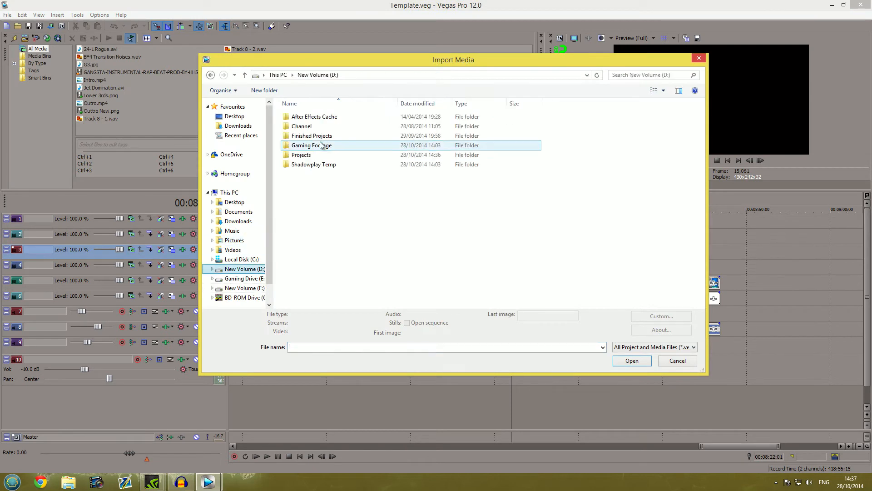
double_click(312, 130)
double_click(464, 125)
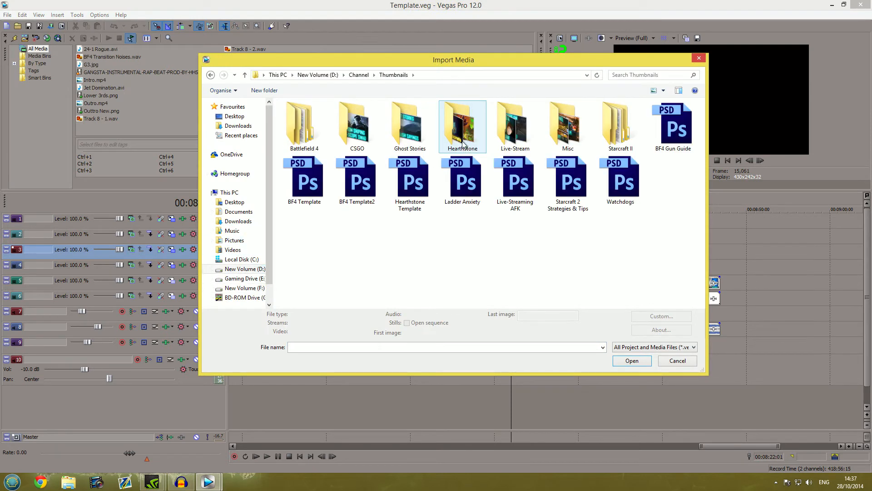
double_click(355, 129)
double_click(309, 117)
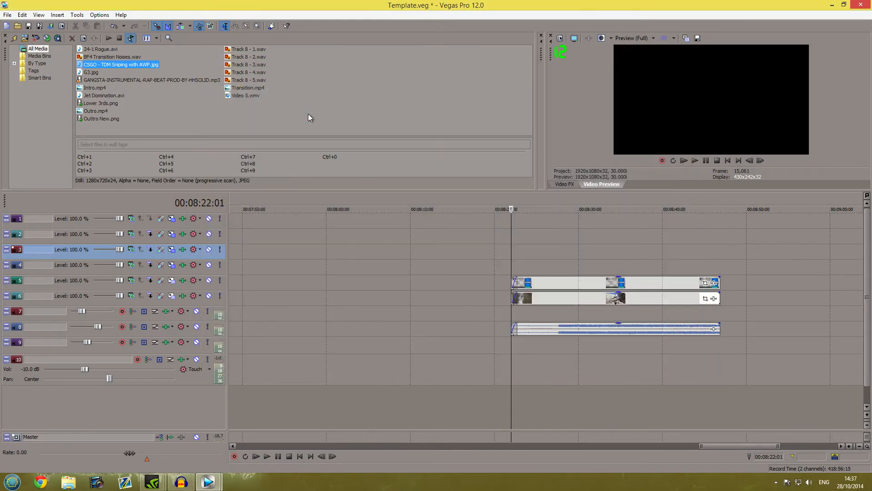
Place CSGO - TDM Sniping with AWP.jpg on track 4 at the outro's start and play its first second
click(200, 113)
drag(130, 66, 592, 265)
scroll(563, 249, up, 5)
scroll(567, 270, up, 3)
key(space)
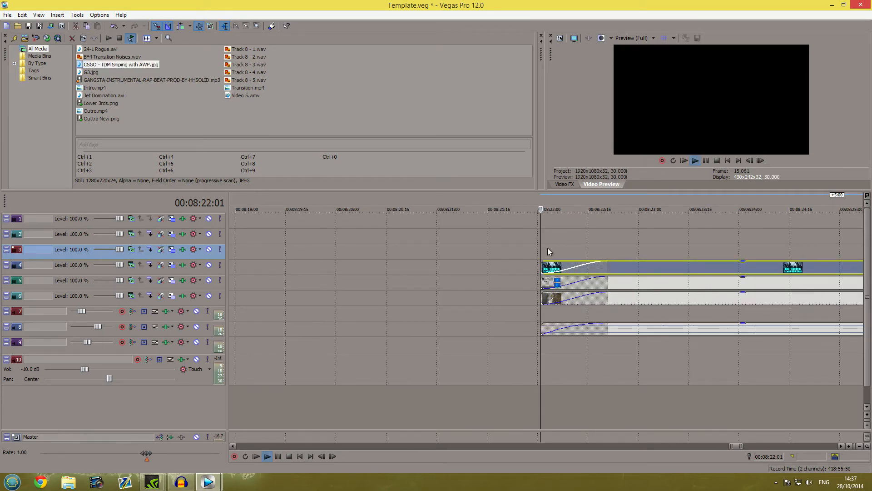
key(Return)
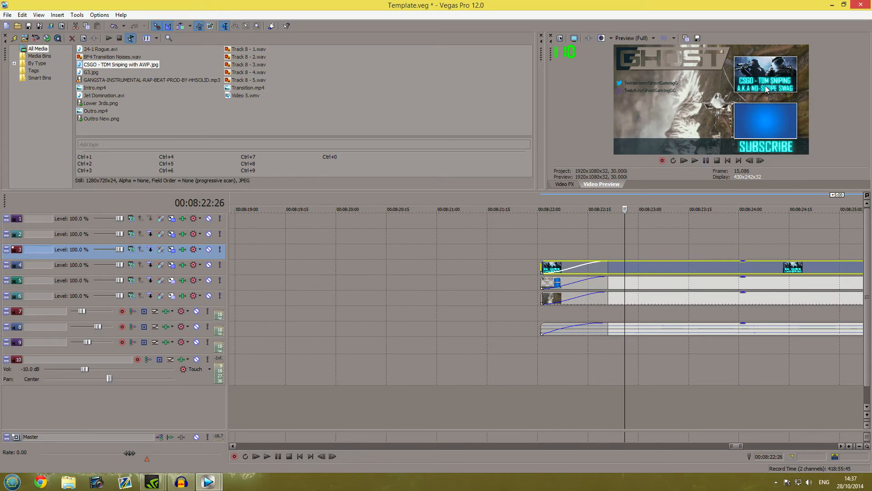
Open the Track Motion settings of track 4 to examine the thumbnail's position and size, then close them
scroll(588, 282, down, 5)
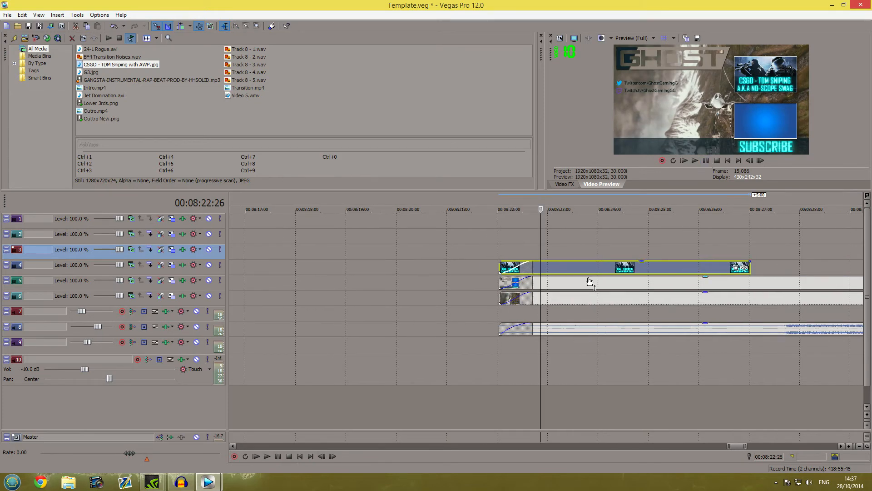
click(161, 264)
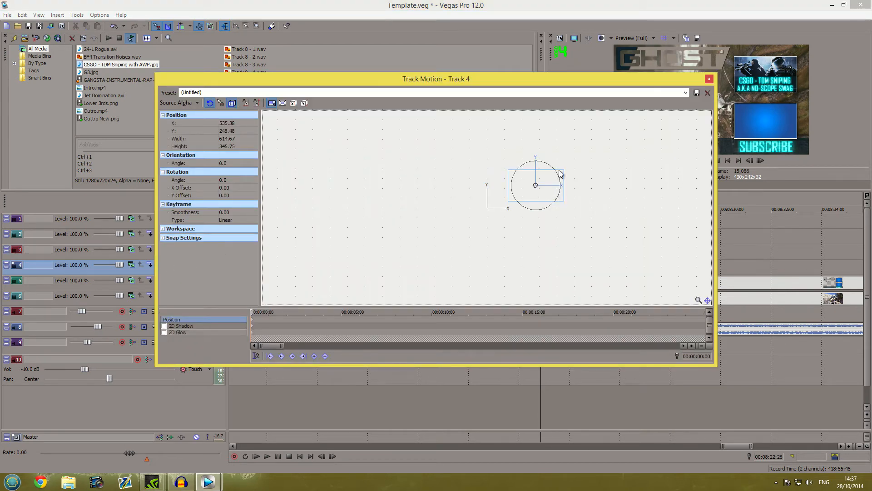
click(709, 79)
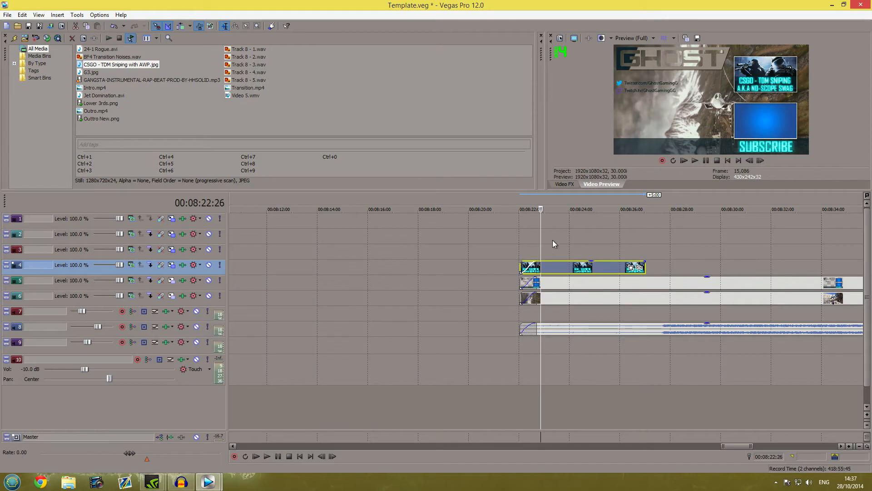
Review the thumbnail at the outro's start, then the whole template timeline from the lower third to the outro
click(568, 247)
scroll(571, 268, down, 3)
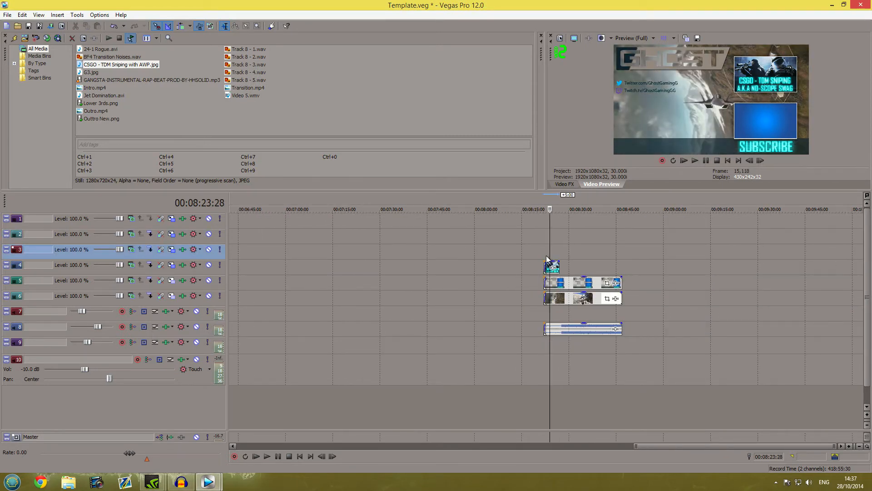
click(544, 256)
scroll(544, 254, up, 5)
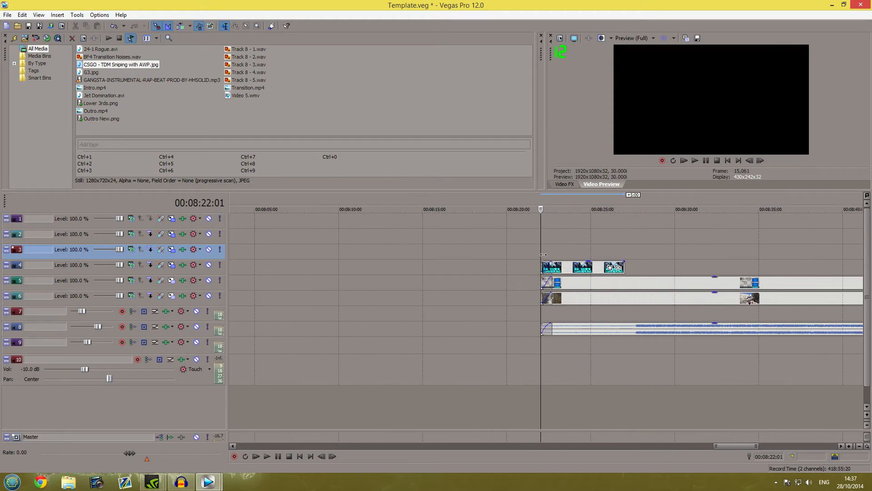
scroll(532, 266, down, 8)
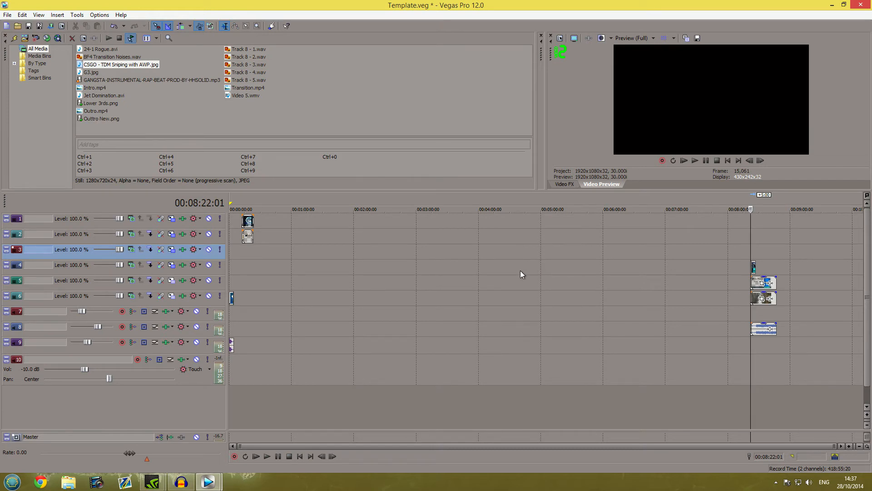
click(241, 271)
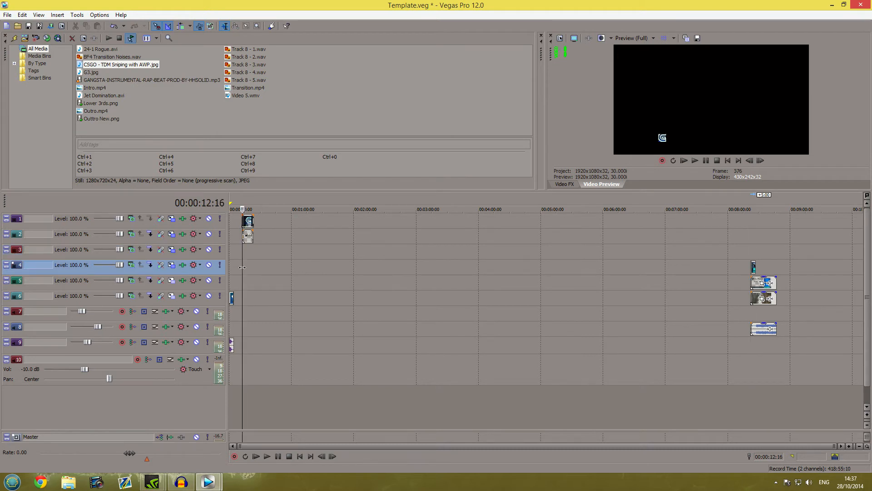
Close the template project without saving its changes and place the main project's playhead at 00:00:09:23
click(861, 4)
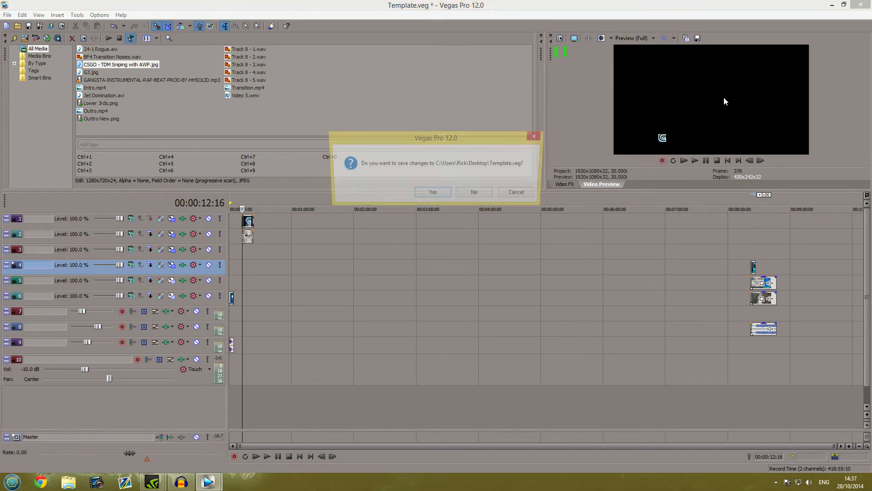
click(464, 195)
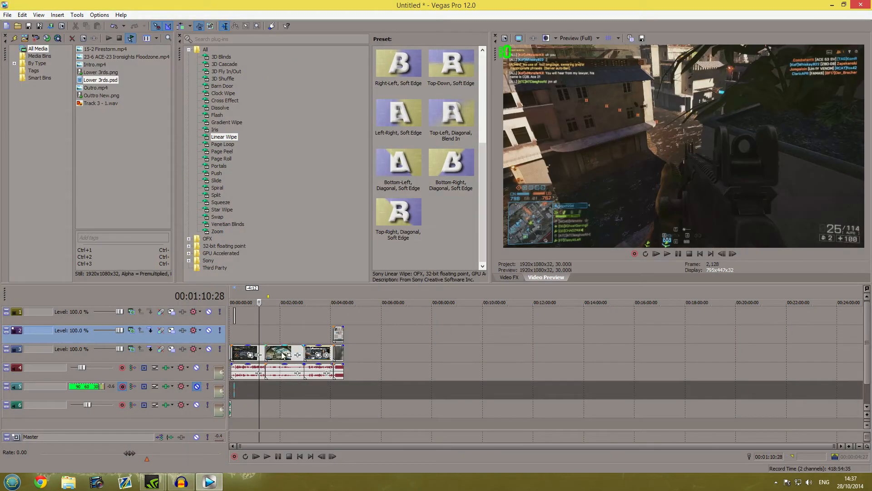
scroll(272, 339, up, 3)
click(252, 335)
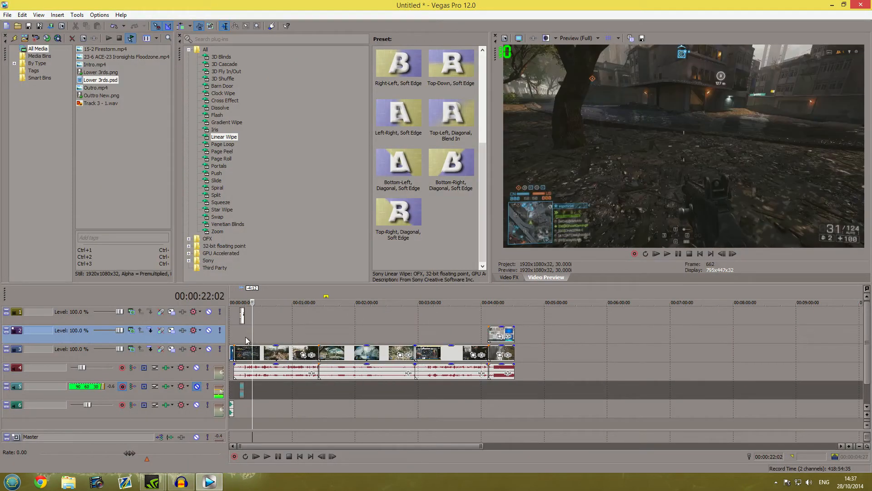
click(240, 339)
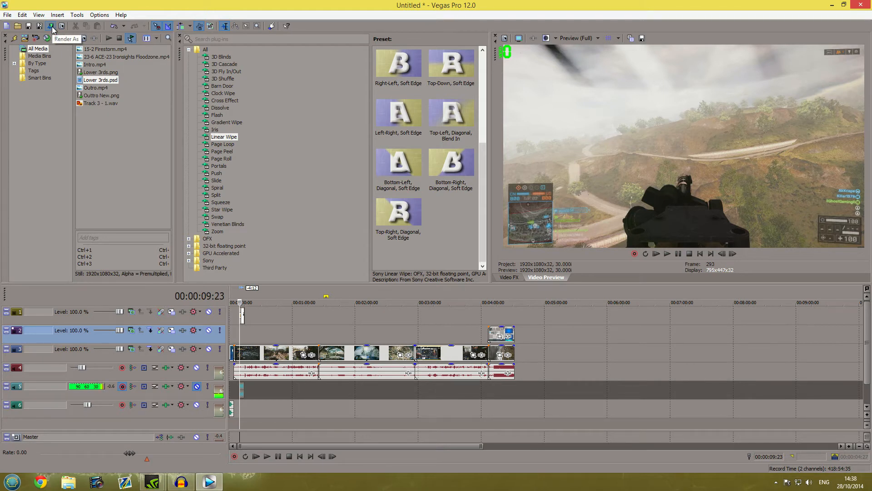
Open the Render As settings and set the output to a file named Test in D:\Finished Projects\Battlefield 4
click(7, 16)
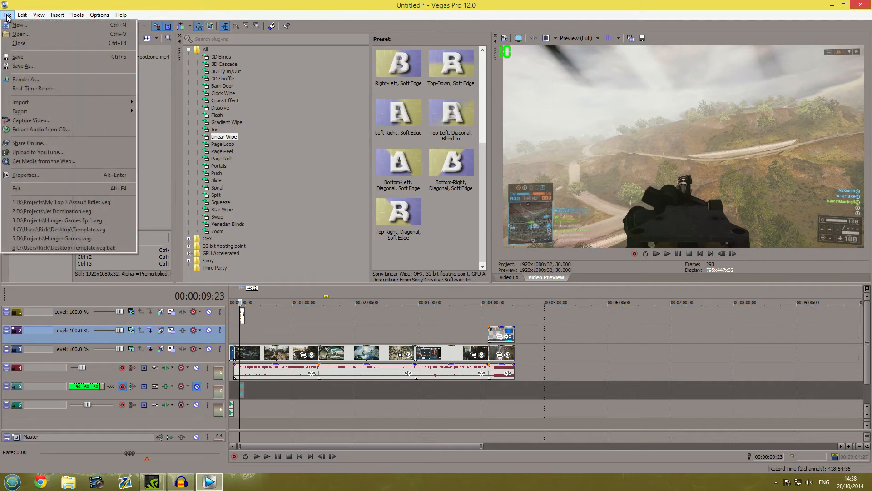
click(64, 79)
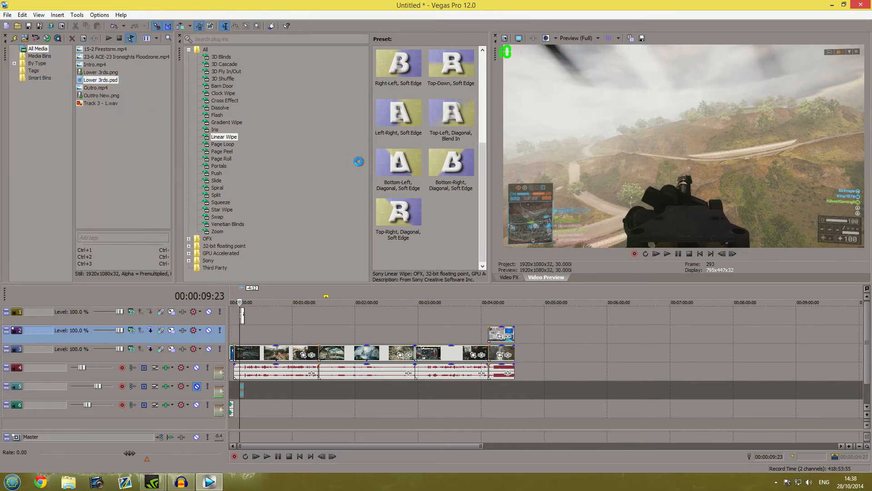
drag(350, 82, 473, 132)
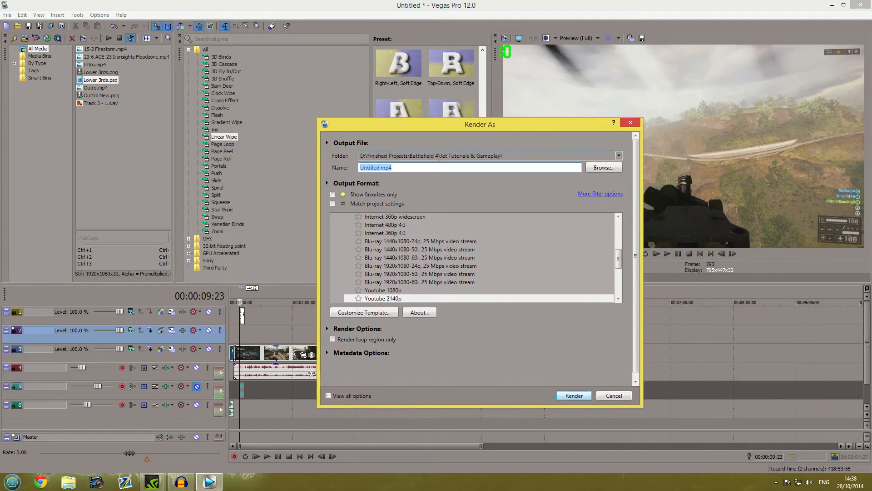
click(439, 167)
click(591, 168)
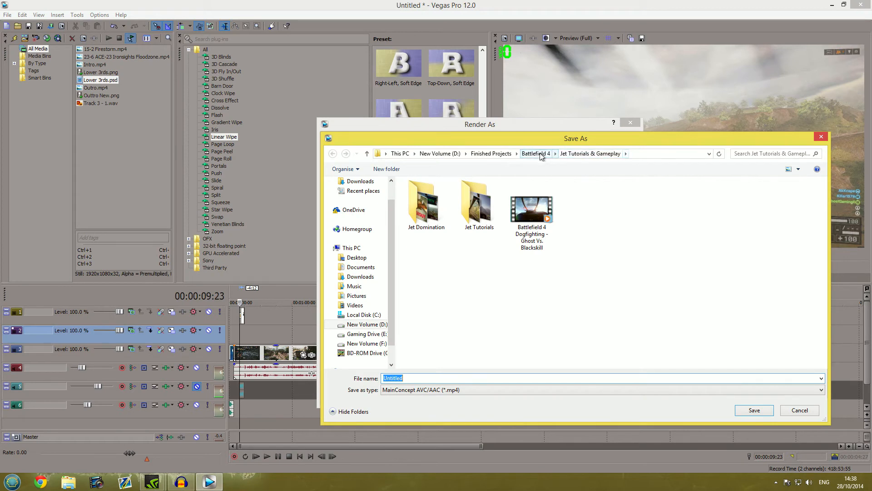
click(492, 155)
double_click(426, 206)
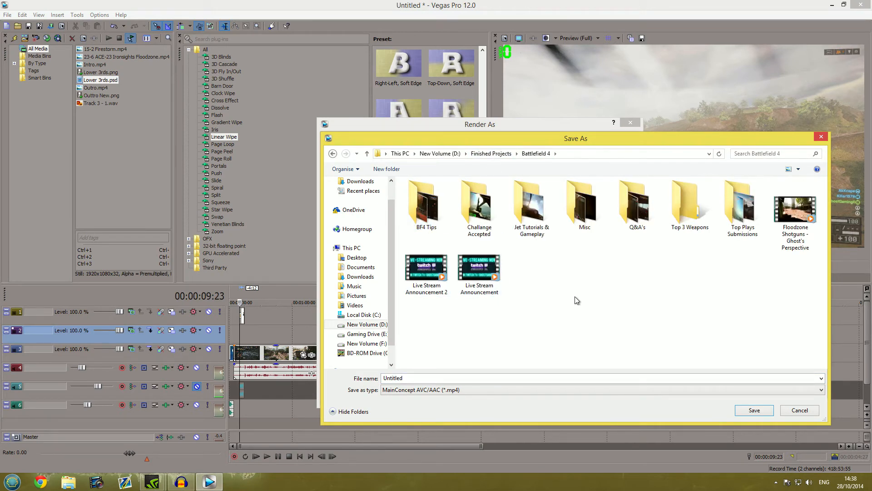
click(749, 410)
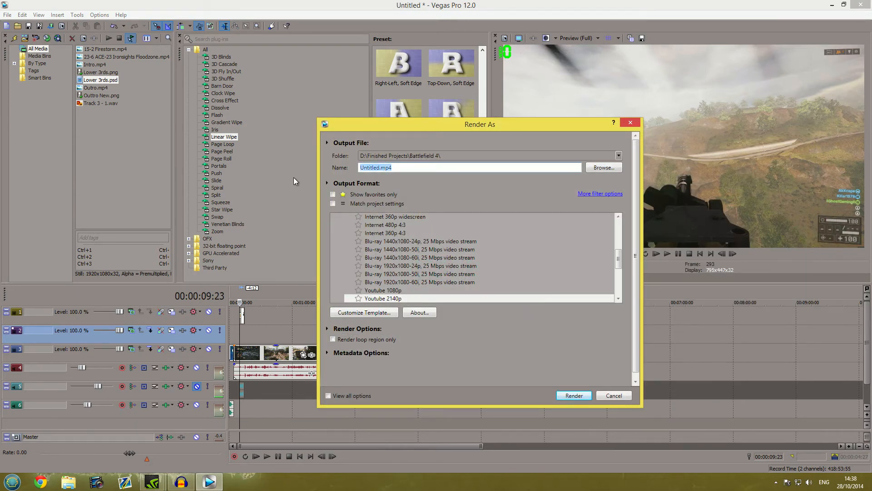
text(Test)
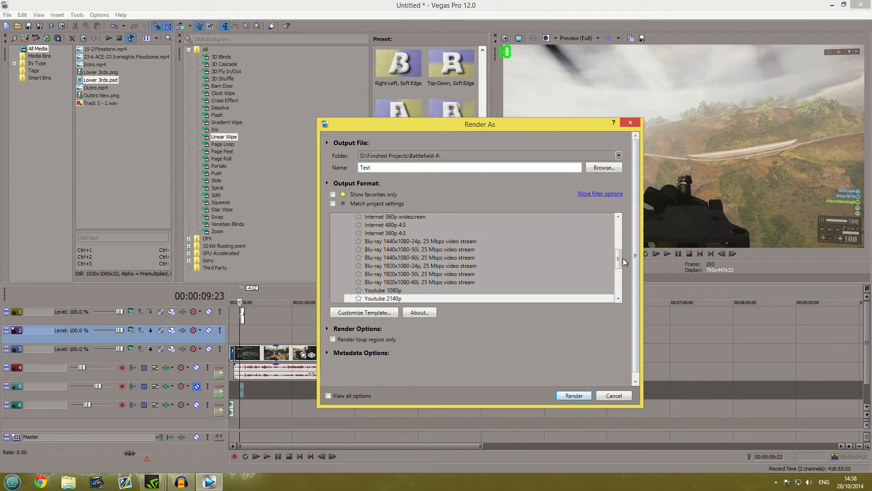
Look through the list of output formats and expand the MainConcept AVC/AAC presets
scroll(624, 261, up, 10)
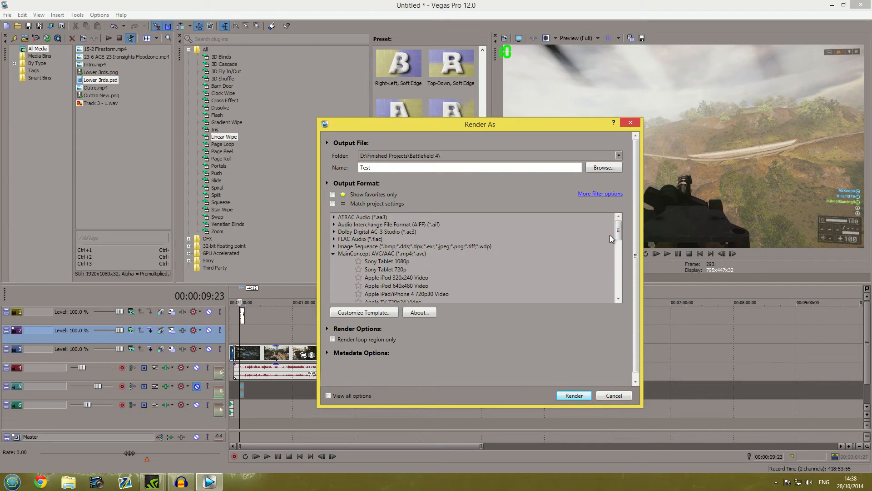
drag(618, 229, 533, 234)
click(334, 254)
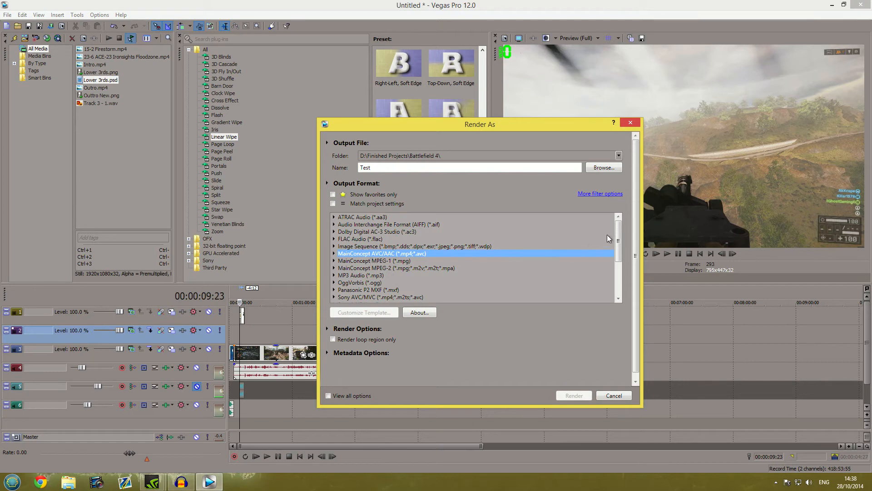
drag(619, 240, 610, 271)
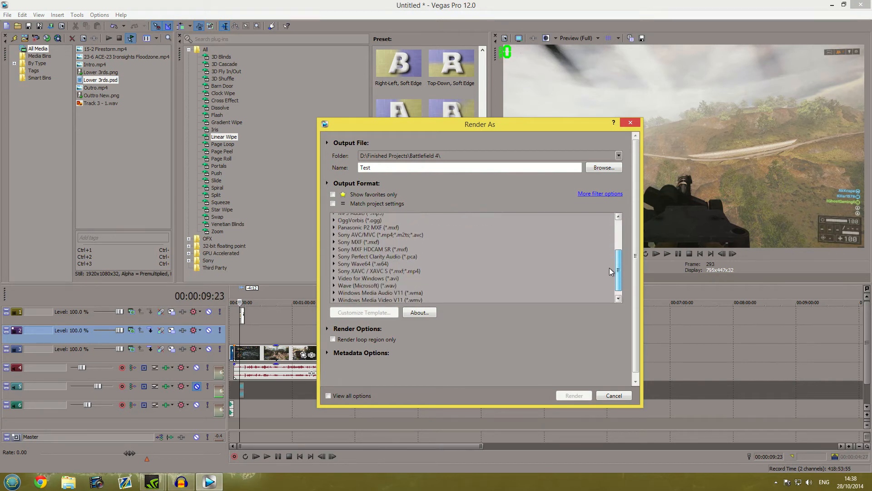
scroll(610, 271, up, 3)
click(334, 246)
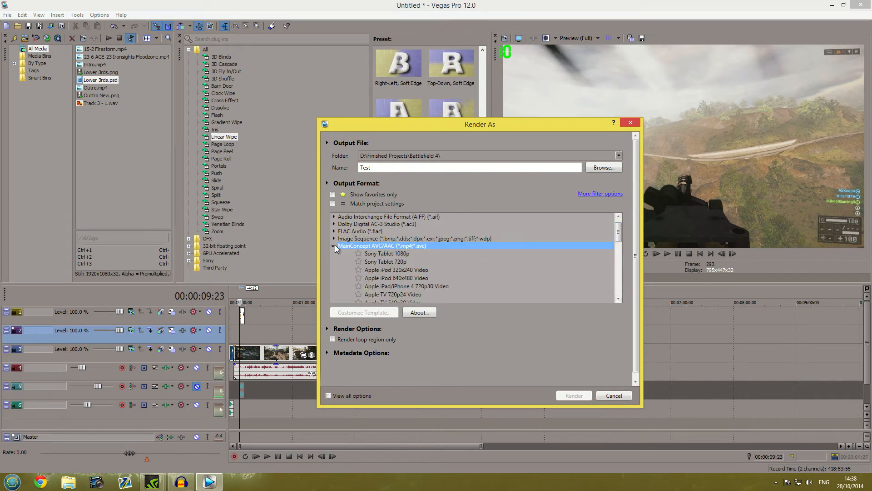
Examine the frame size, profile and frame rate of the Internet HD 1080p preset, then cancel its custom settings
drag(619, 235, 619, 250)
click(418, 251)
click(370, 313)
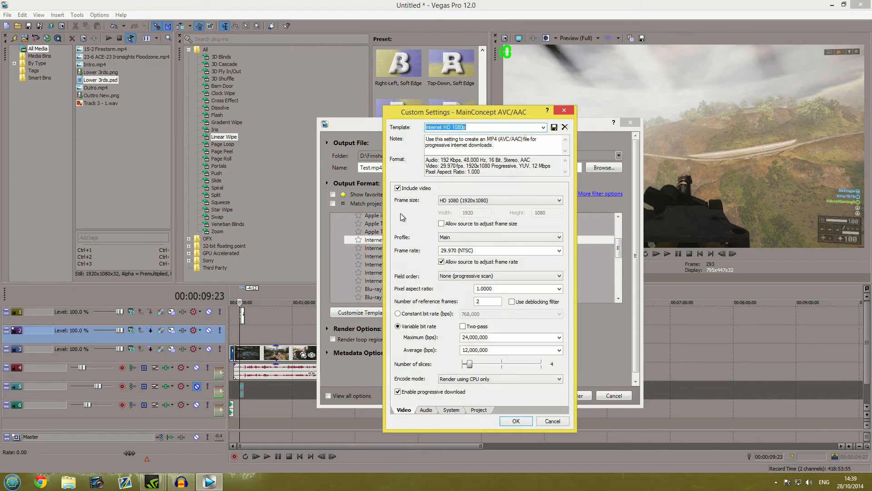
drag(477, 112, 673, 108)
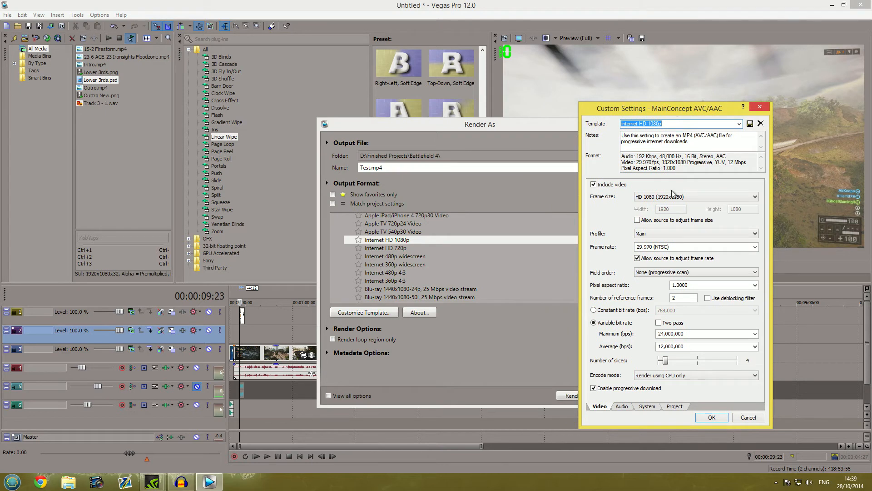
click(655, 237)
click(659, 246)
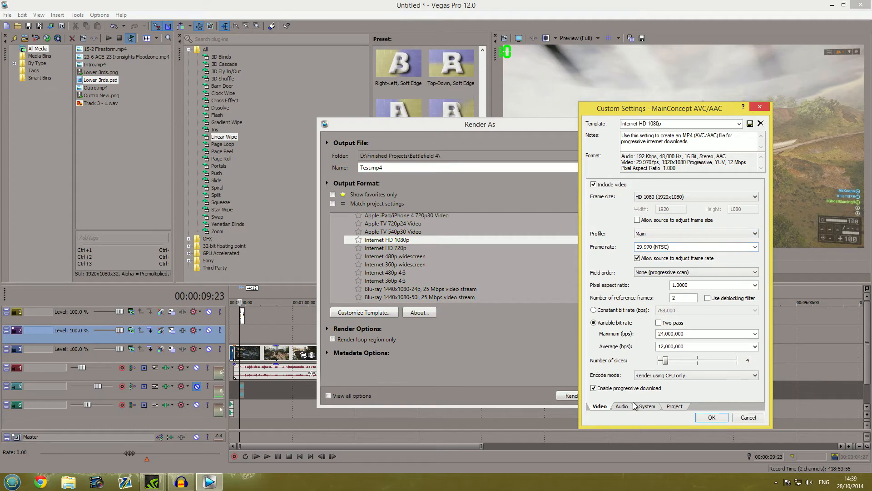
click(747, 417)
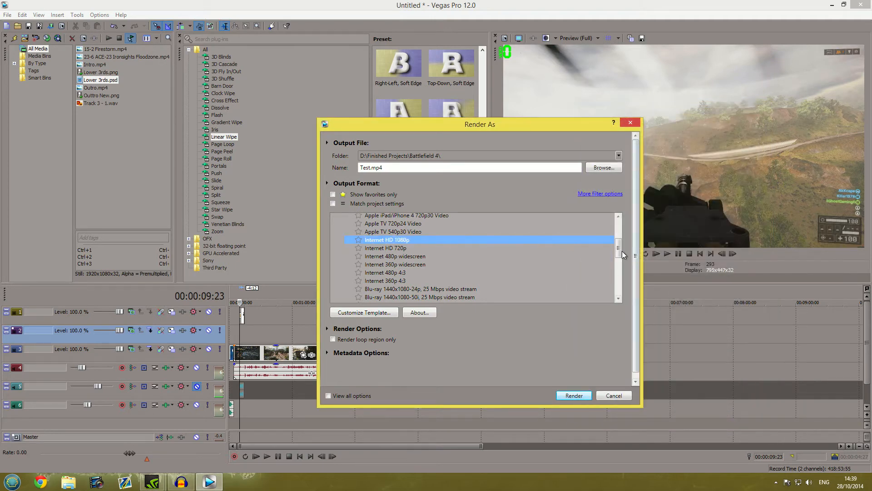
Choose the Youtube 1080p preset and open its custom settings to check the profile and frame rate
drag(620, 251, 620, 268)
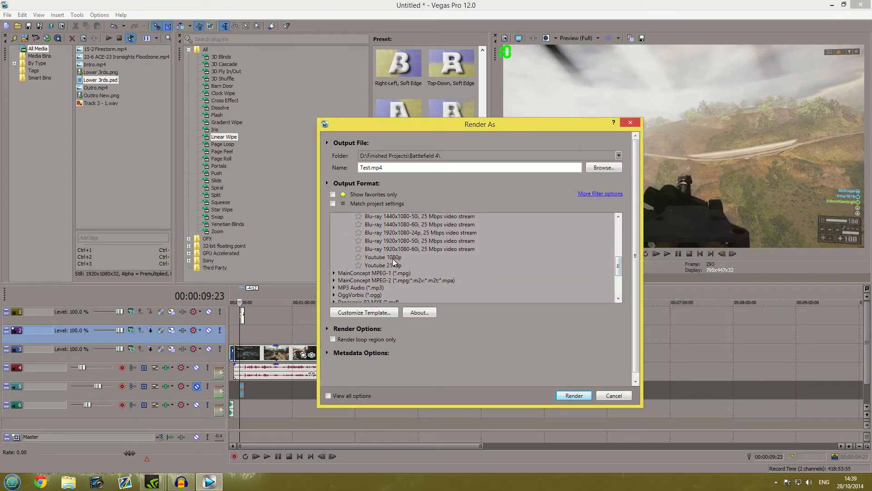
click(385, 315)
click(467, 239)
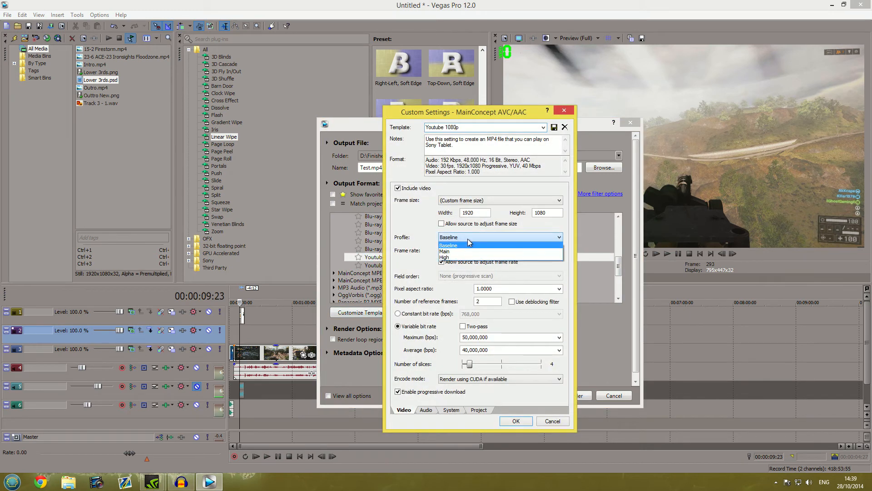
click(467, 238)
click(480, 252)
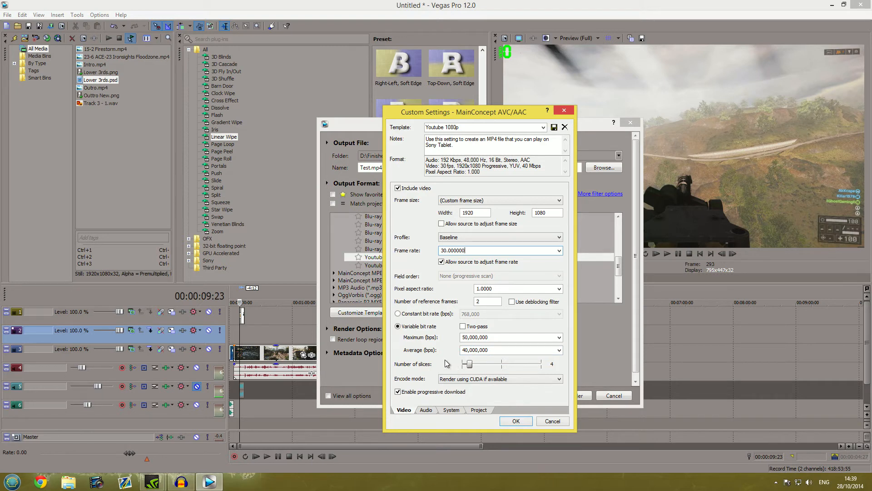
Examine the encode mode options of the Youtube 1080p preset and keep Render using CUDA if available
click(493, 380)
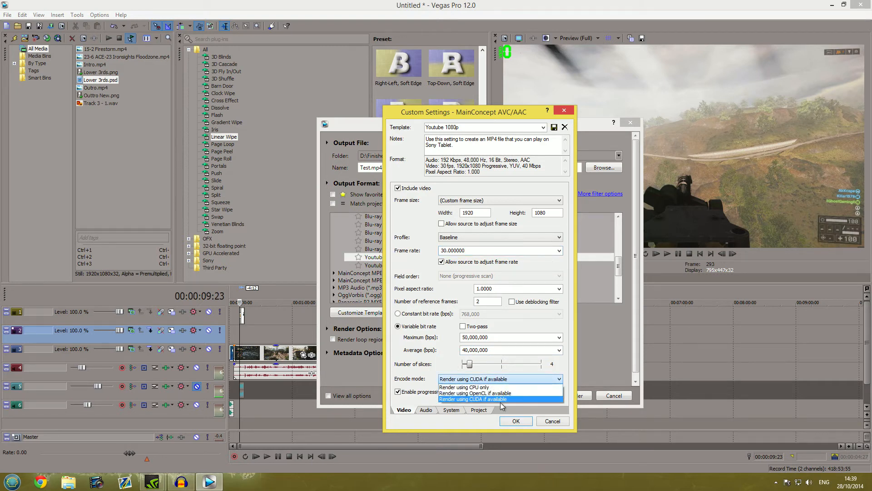
click(443, 369)
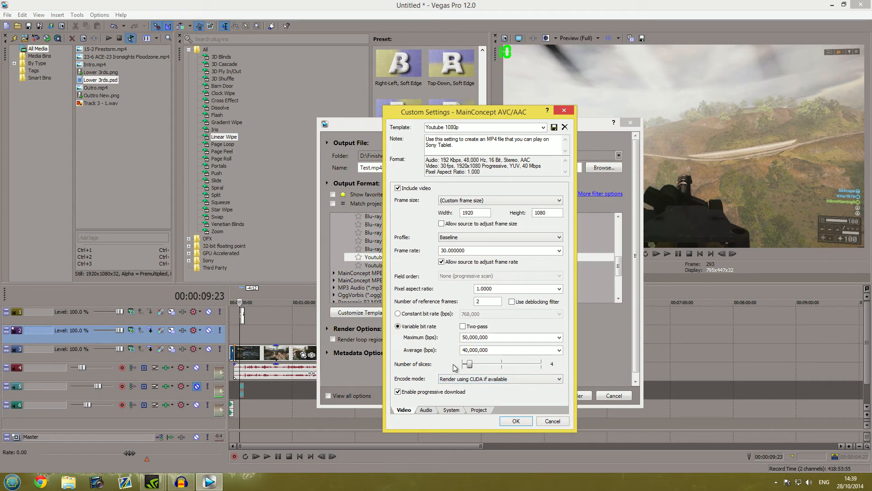
click(485, 380)
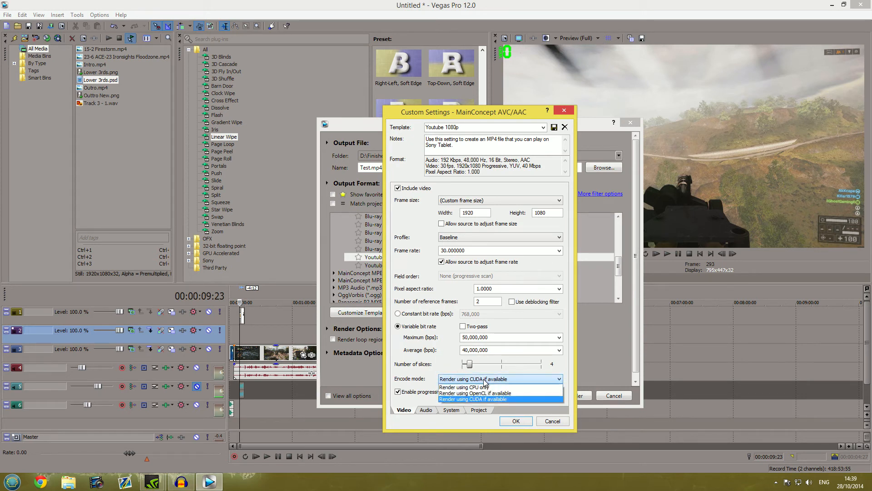
click(491, 381)
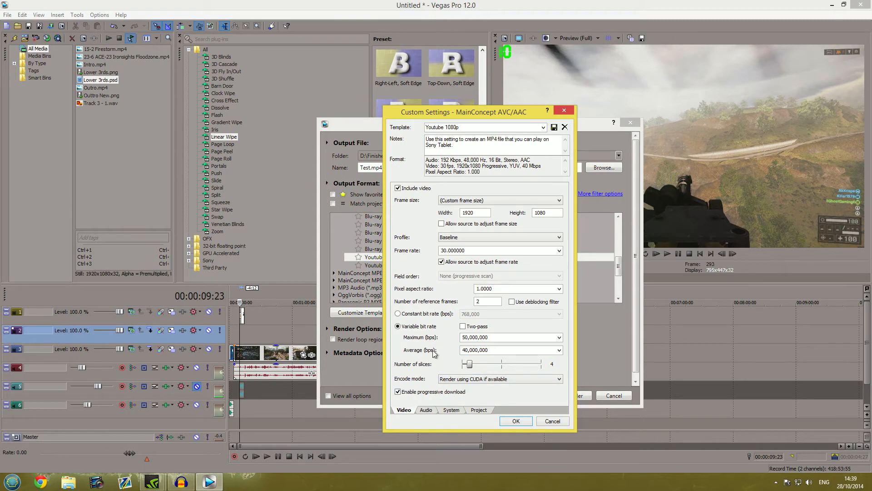
Review the audio, system, project and video settings of the Youtube 1080p preset, then cancel its custom settings
click(422, 410)
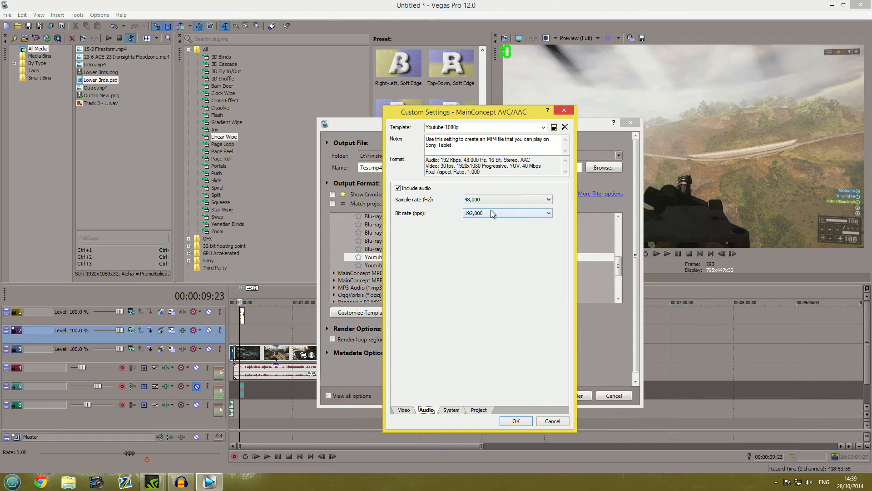
click(463, 412)
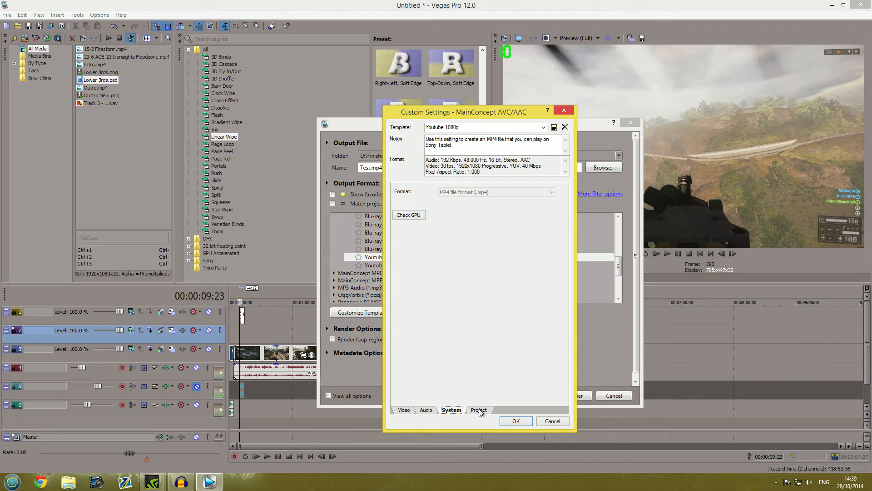
click(479, 411)
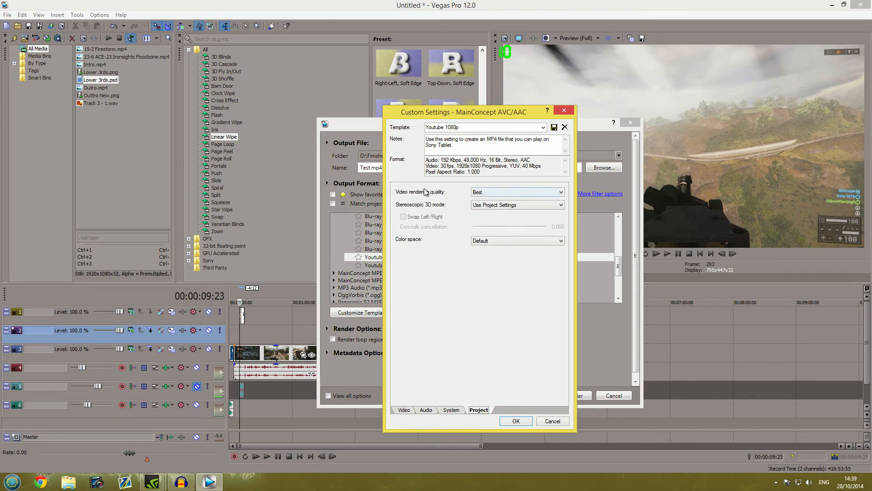
click(408, 409)
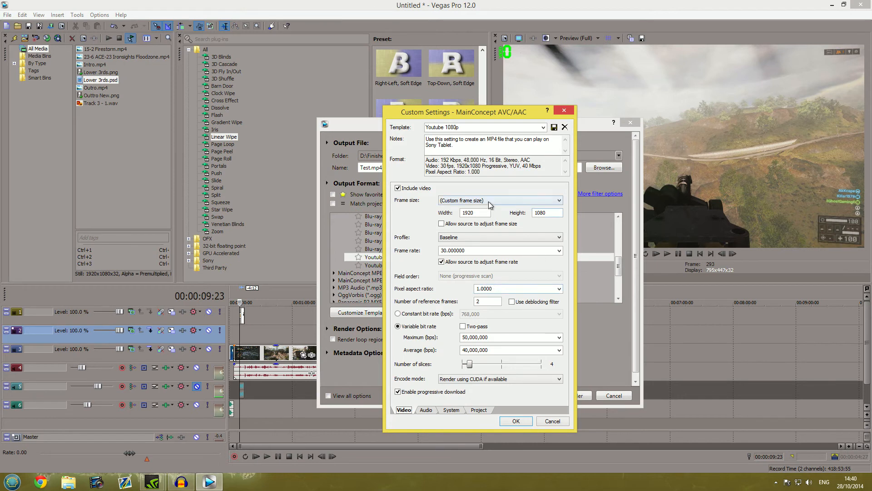
click(548, 420)
Examine the frame width and height of the Youtube 2140p preset, then cancel its custom settings and the render setup
click(389, 264)
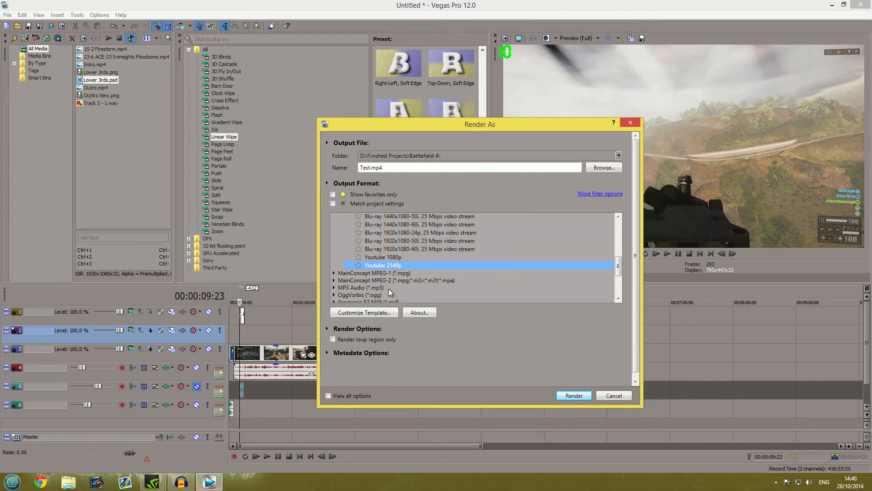
click(382, 312)
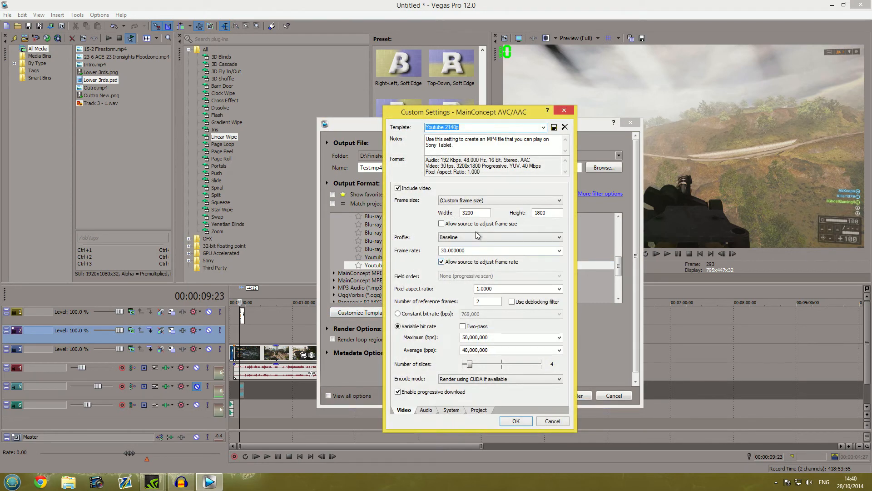
click(487, 213)
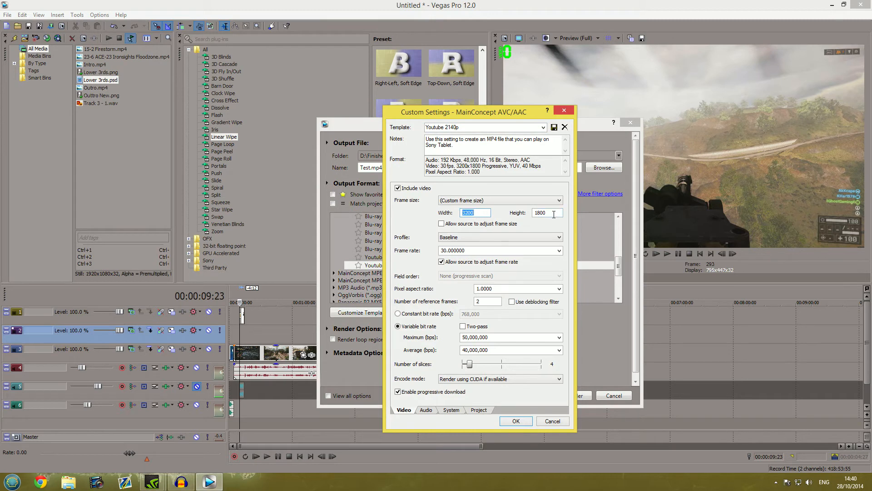
double_click(554, 214)
click(555, 216)
click(552, 421)
key(Escape)
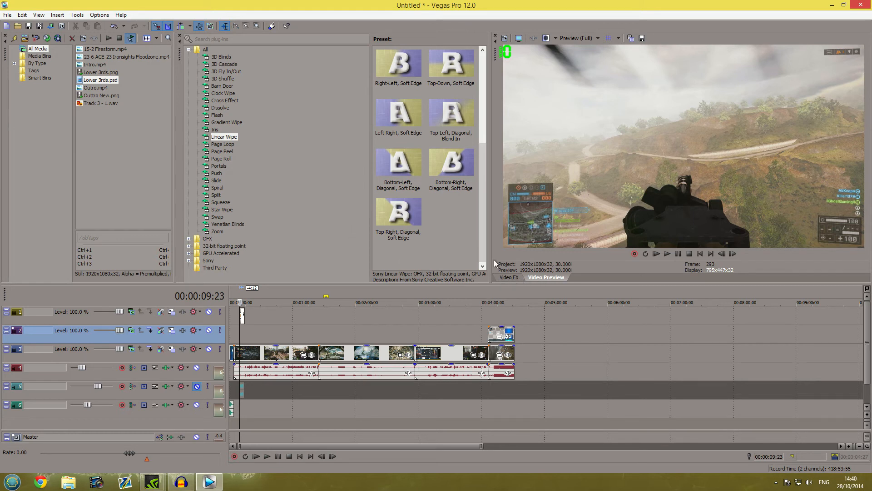
Apply the SB Sharpen preset of the Sharpen video effect to track 3 and close the effect settings
click(511, 278)
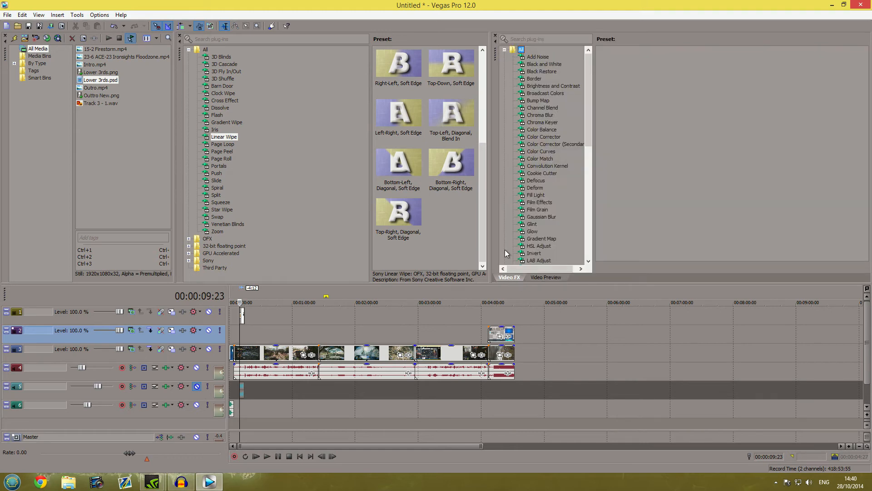
drag(589, 82, 587, 181)
click(530, 174)
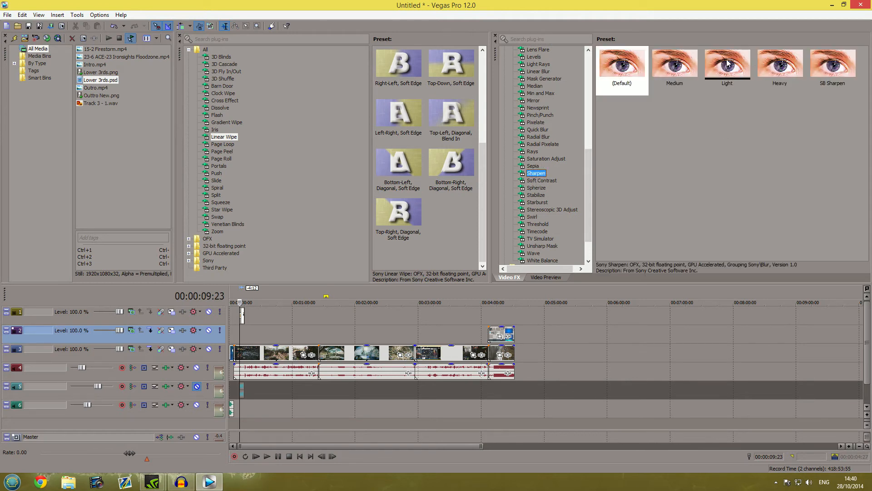
click(814, 68)
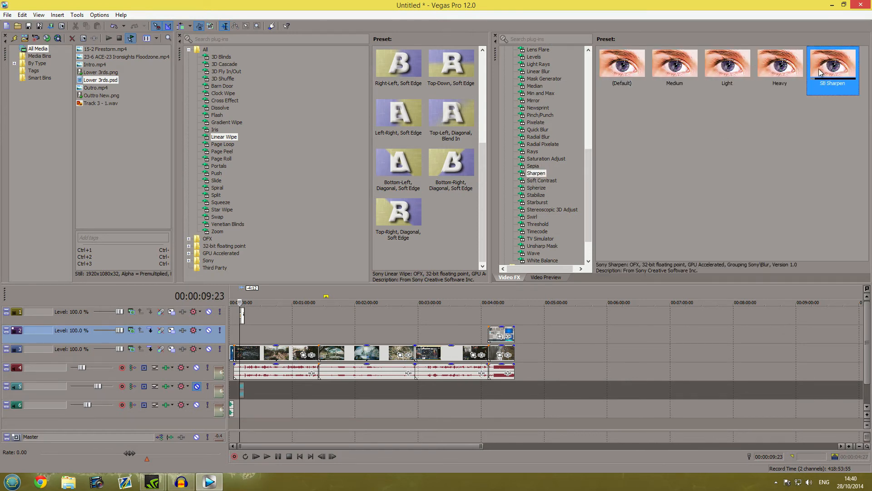
click(783, 136)
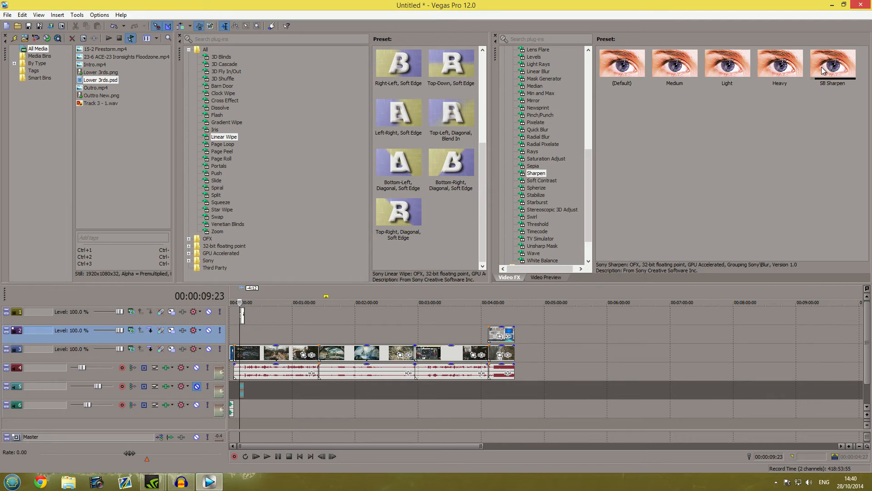
click(821, 67)
click(797, 125)
drag(833, 67, 199, 358)
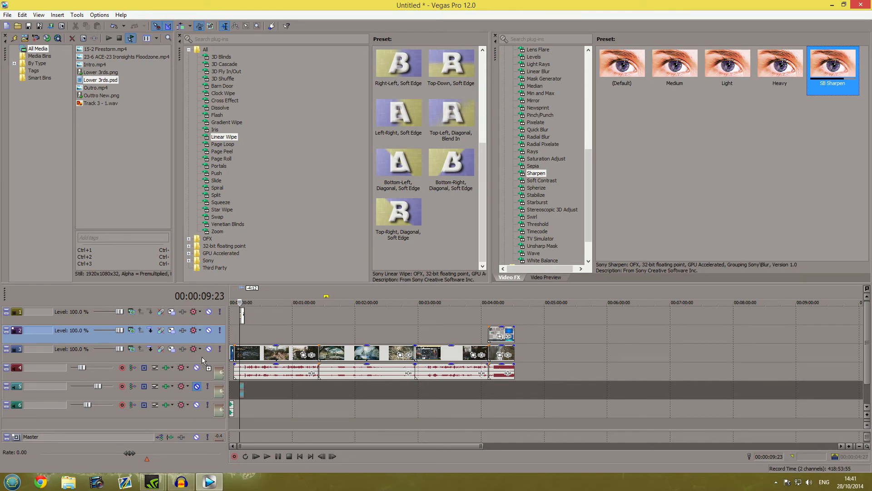
drag(202, 357, 203, 357)
click(721, 146)
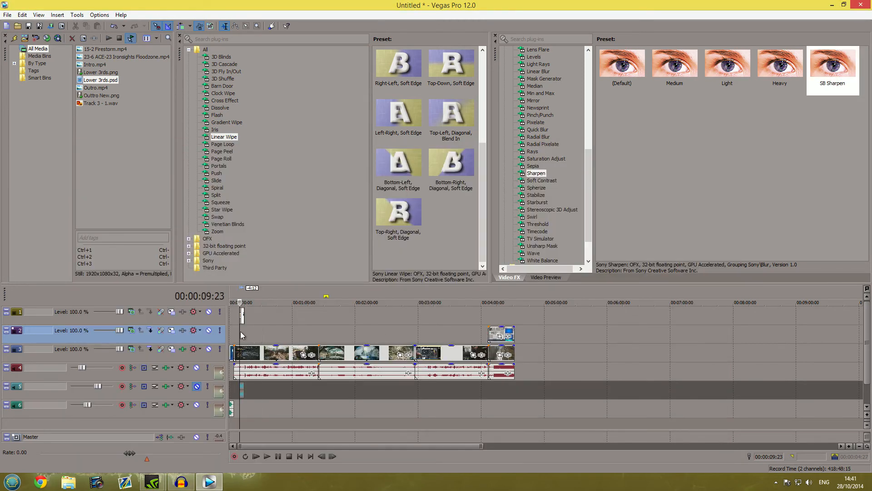
Apply the SB Sharpen preset to video tracks 2 and 1, closing the effect settings each time
scroll(259, 334, up, 3)
click(266, 334)
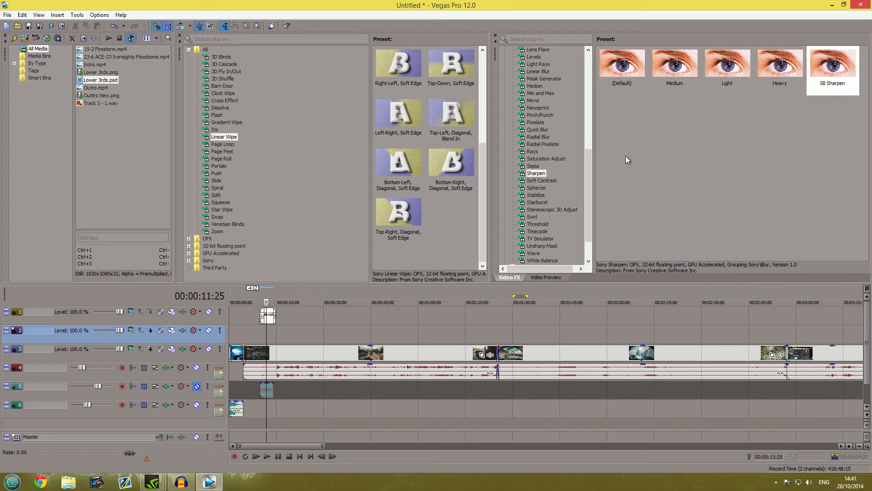
drag(827, 67, 184, 337)
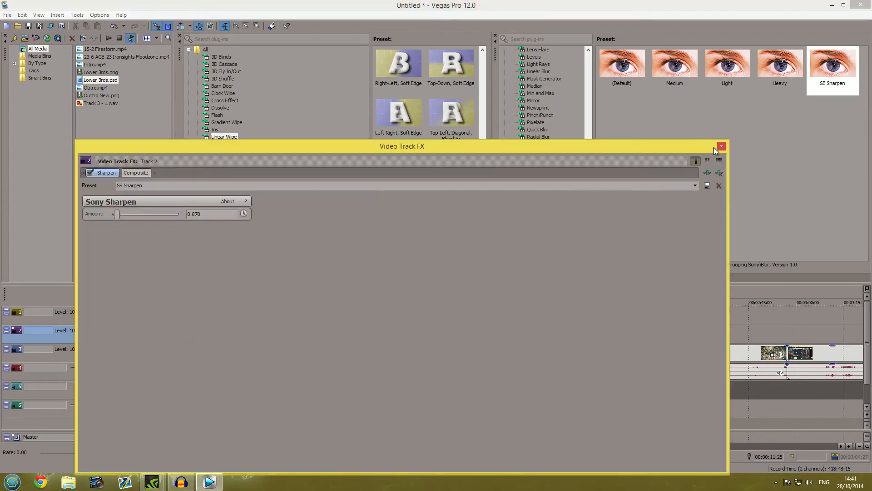
click(721, 146)
drag(827, 67, 187, 320)
click(722, 146)
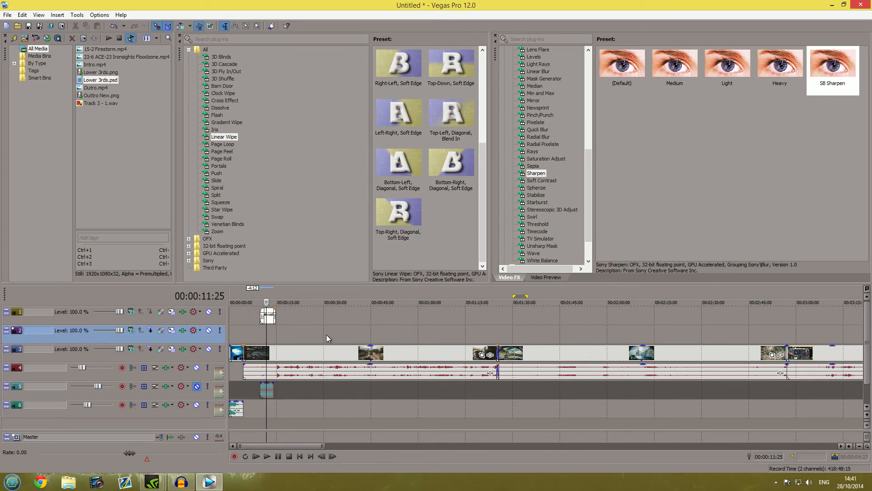
Preview the gameplay at about 00:01:11:24 and check the Sharpen settings of track 3, then close them
scroll(327, 334, down, 3)
click(304, 341)
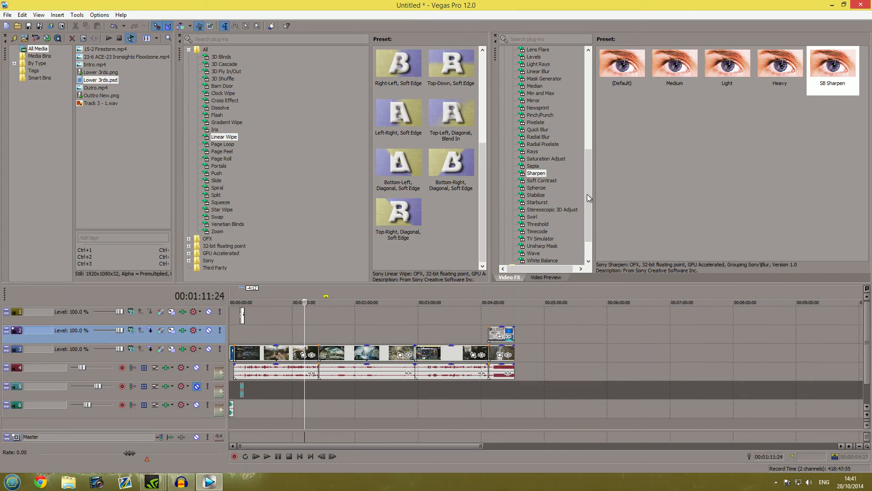
click(543, 274)
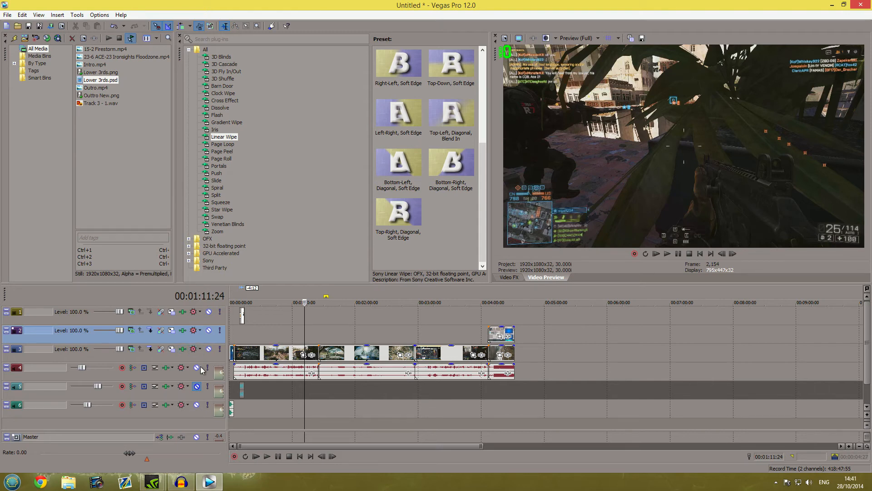
click(183, 349)
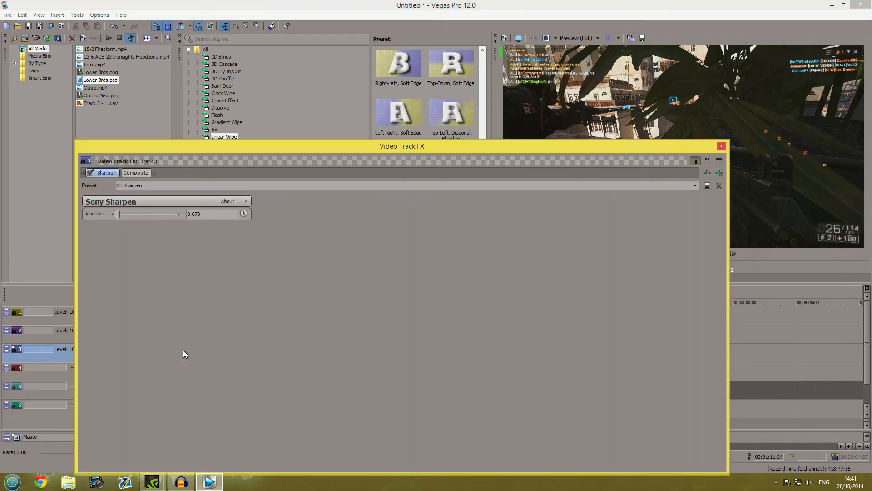
drag(207, 147, 378, 261)
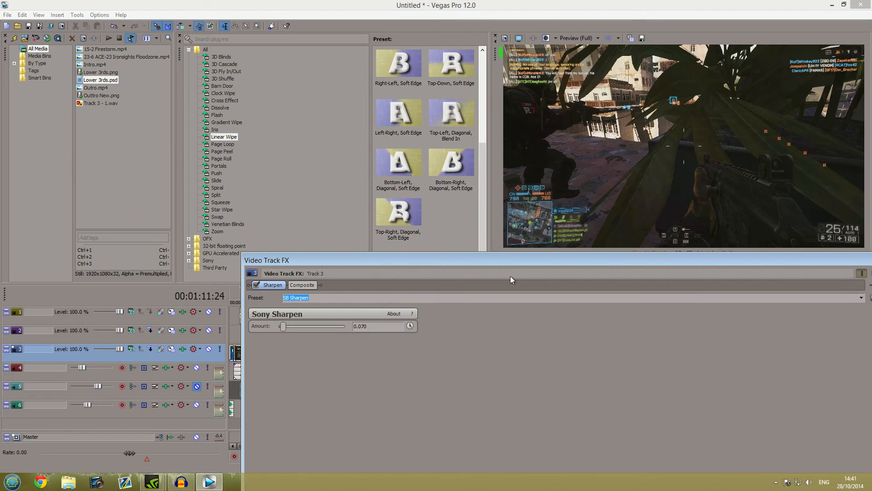
drag(502, 260, 363, 275)
click(747, 277)
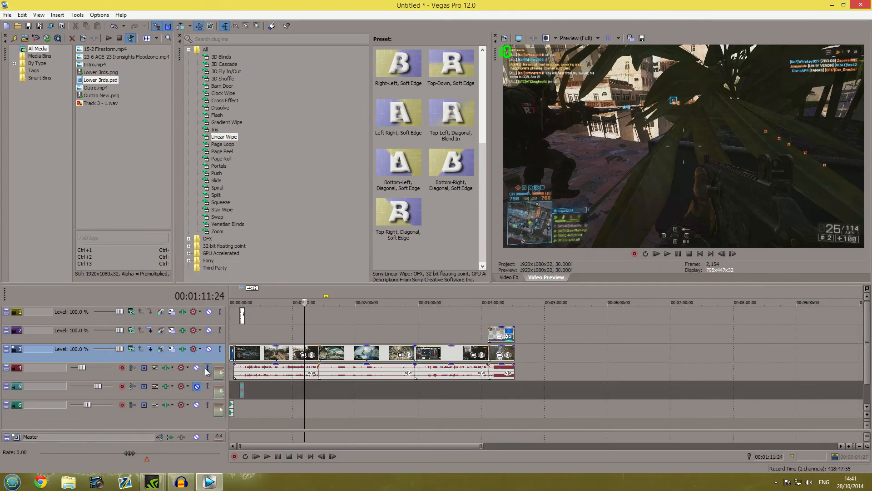
click(182, 348)
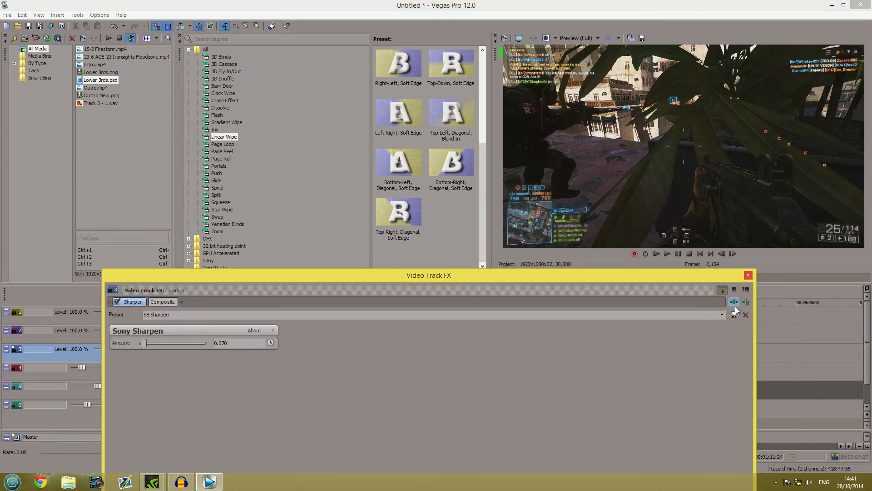
click(748, 275)
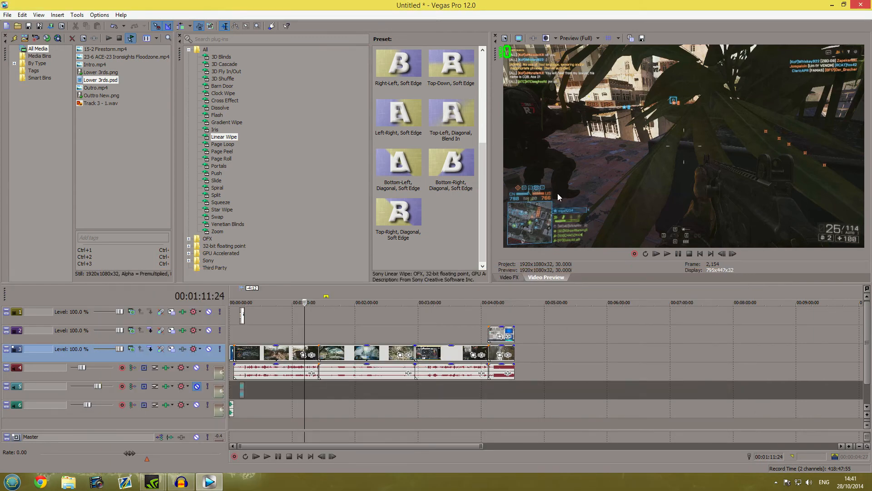
Apply the Default Sharpen preset to video track 3 and set its amount to 0.07
click(511, 276)
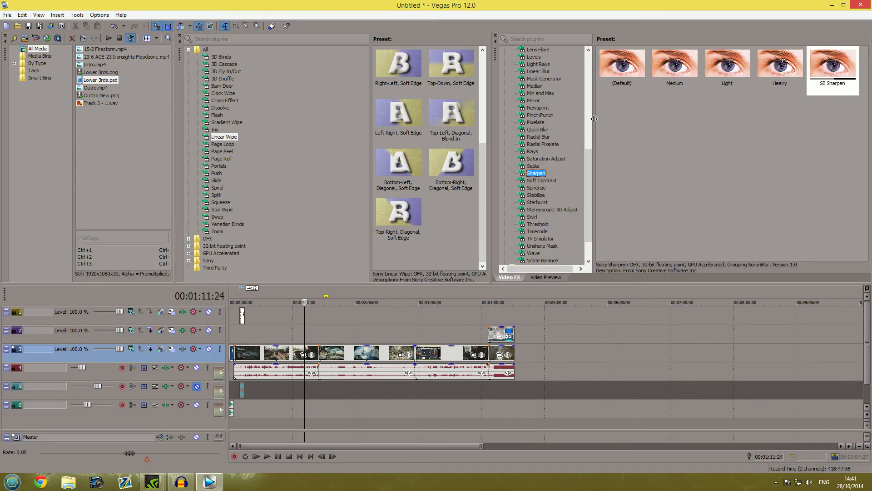
drag(621, 66, 186, 357)
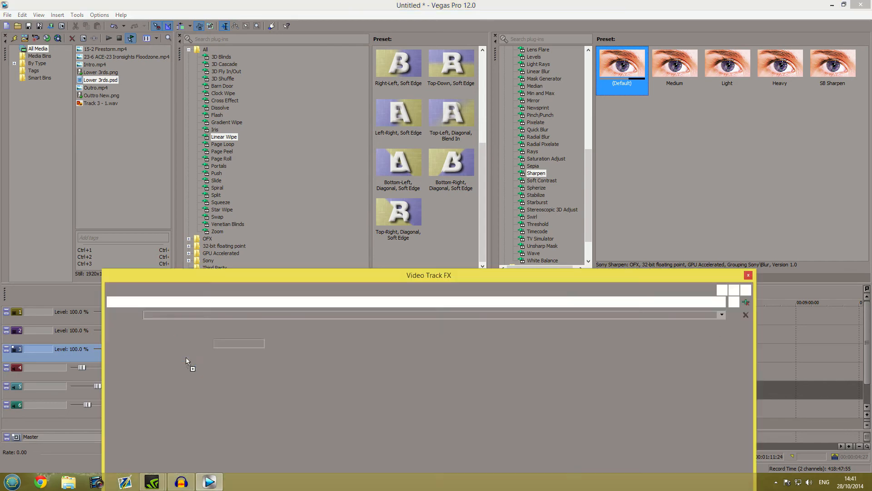
drag(339, 275, 480, 156)
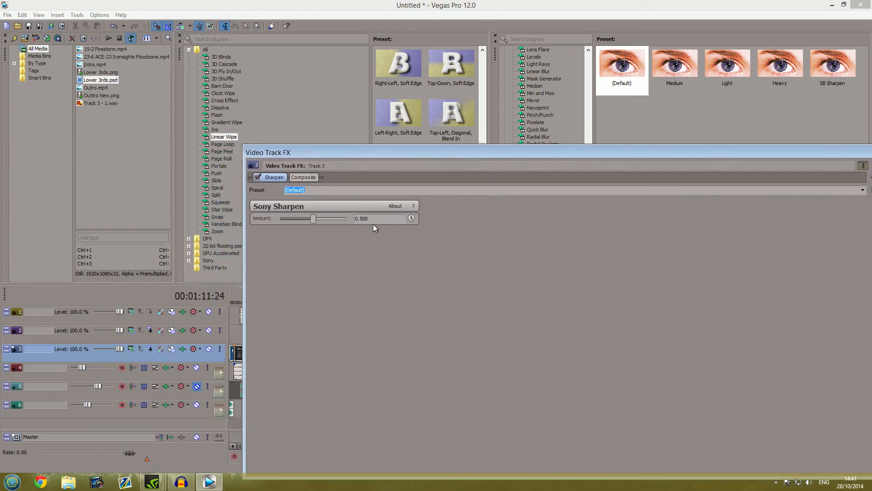
key(BackSpace)
key(BackSpace)
key(BackSpace)
text(07)
key(Return)
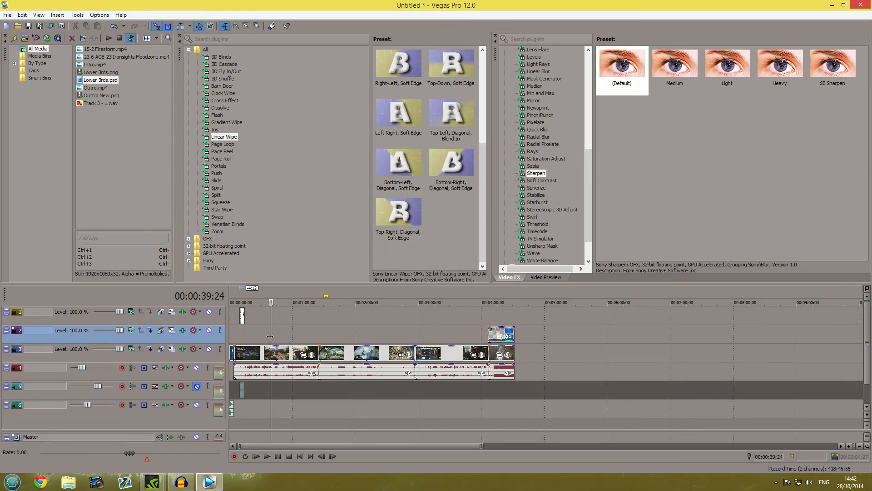
click(282, 336)
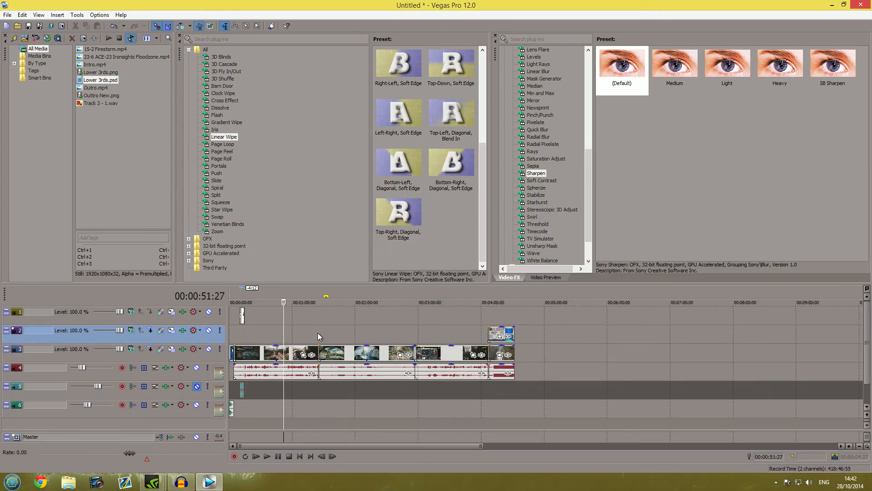
click(318, 333)
click(277, 343)
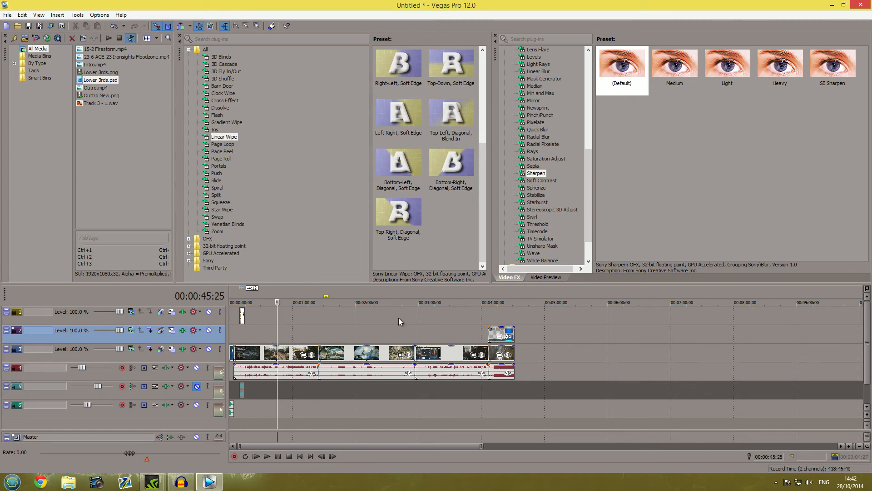
Select all the video clips on the timeline with the selection tool and disable resampling for them
key(d)
key(d)
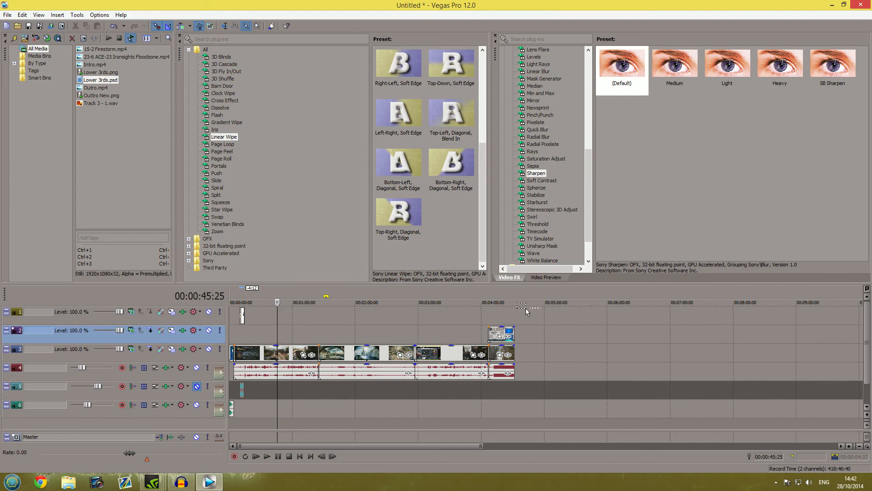
drag(540, 308, 141, 359)
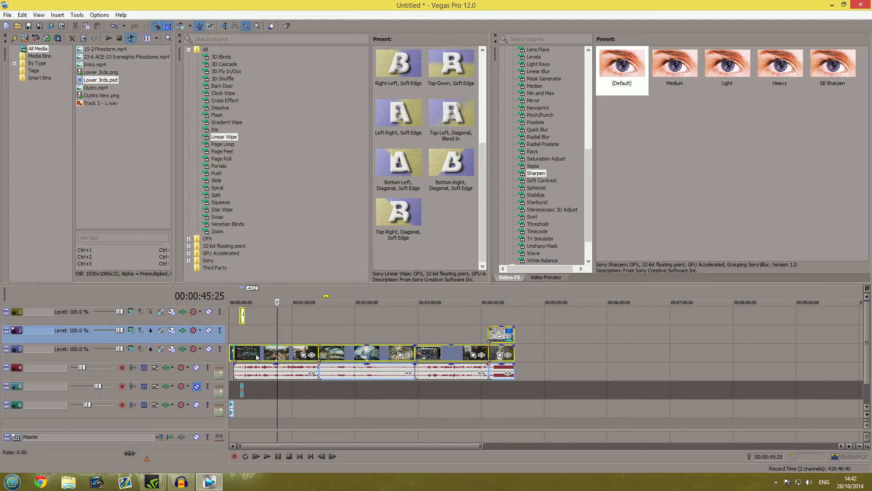
click(26, 18)
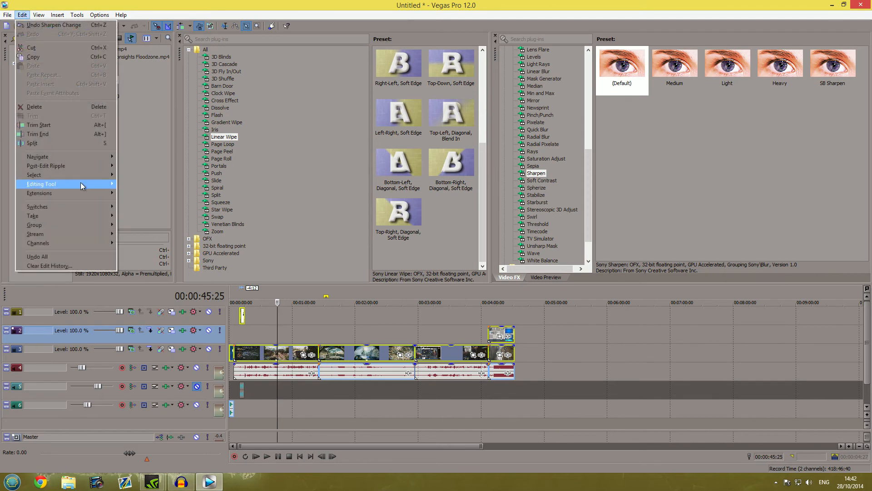
mouse_move(111, 209)
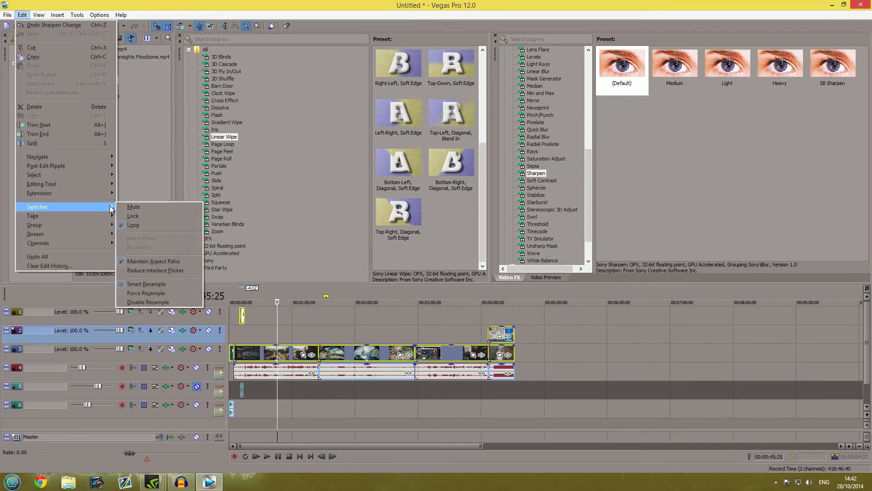
click(150, 304)
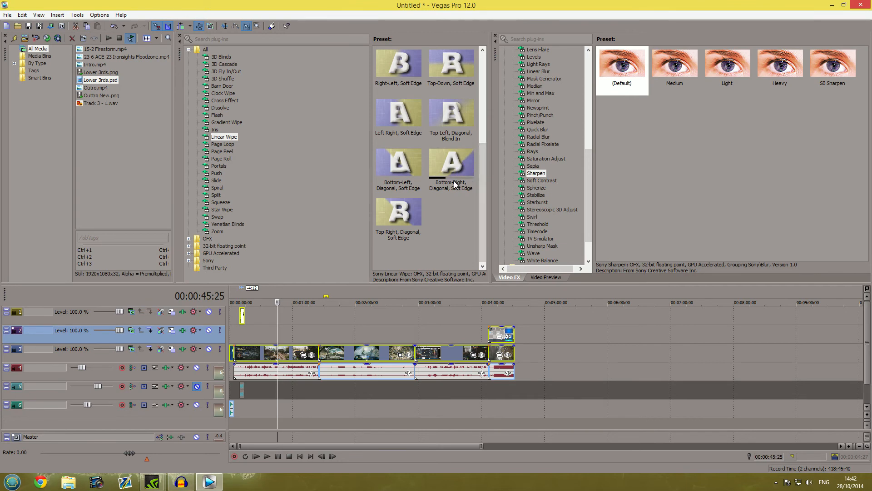
Open the Render As settings and select the Internet HD 1080p MP4 template as the output format
click(51, 27)
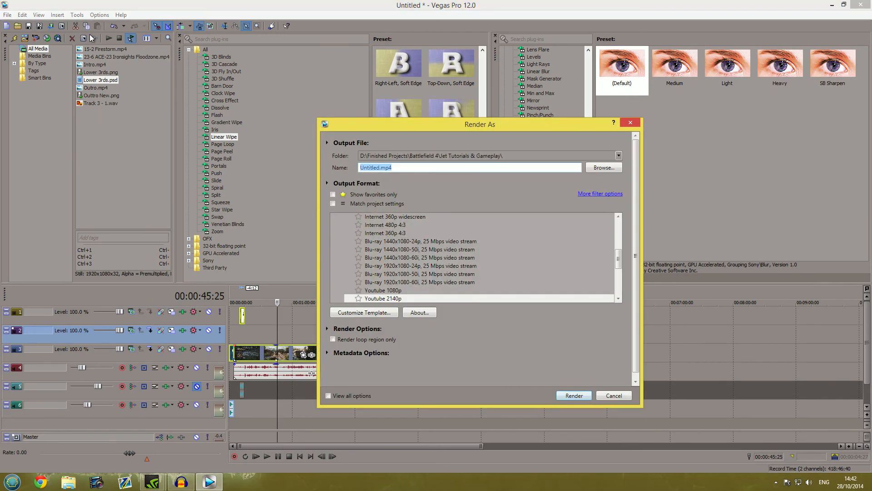
click(403, 298)
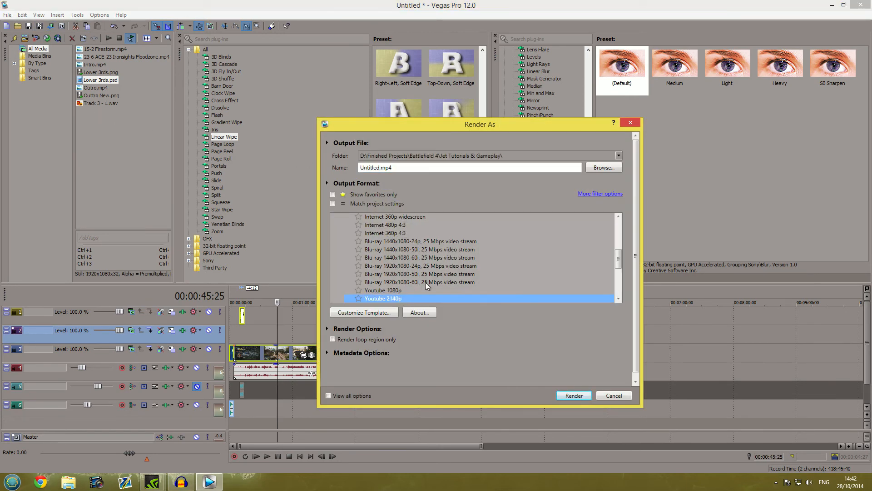
drag(621, 257, 621, 259)
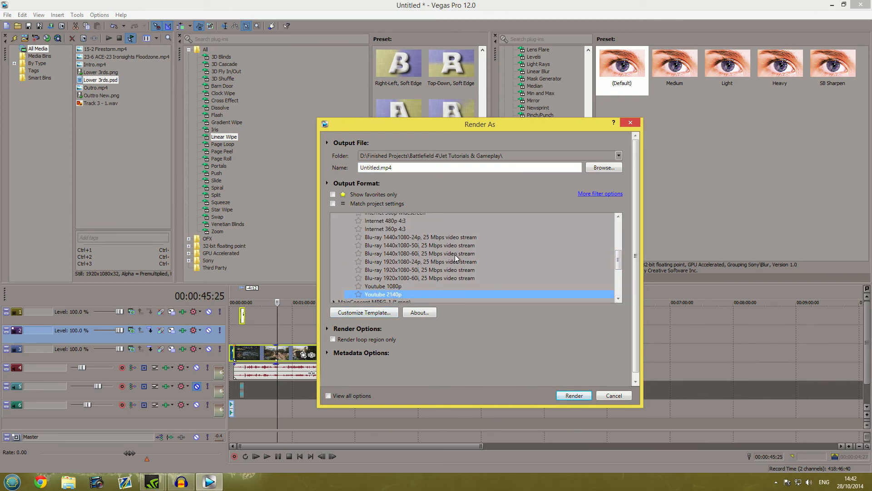
drag(618, 261, 618, 250)
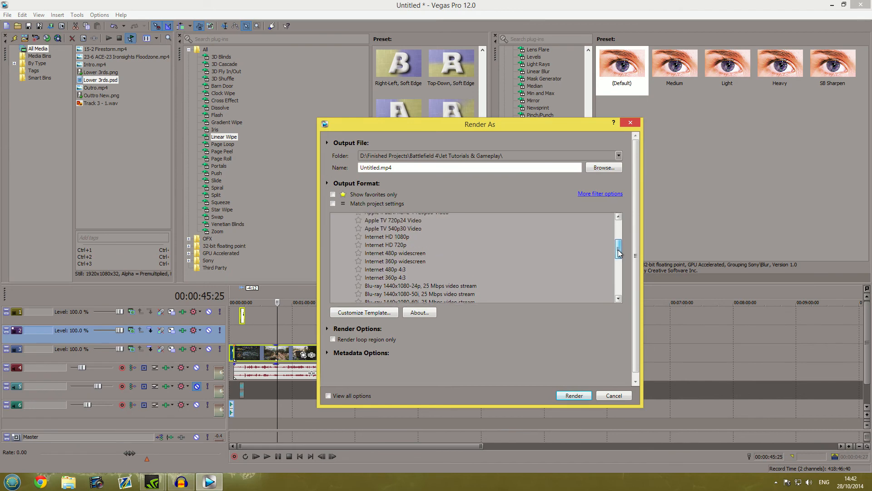
click(399, 238)
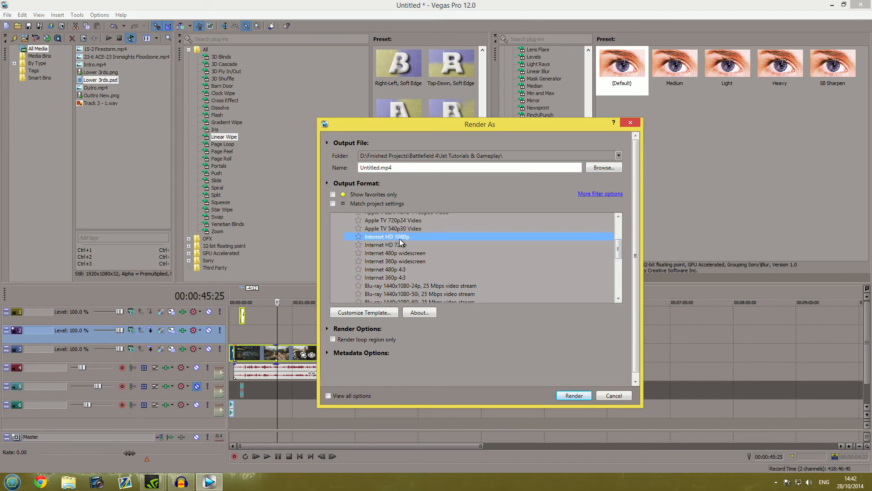
click(366, 313)
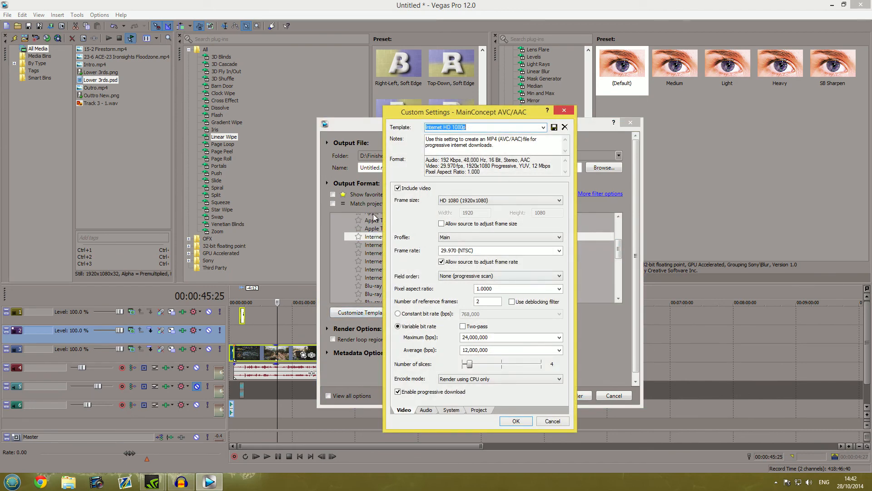
click(472, 128)
text(poo)
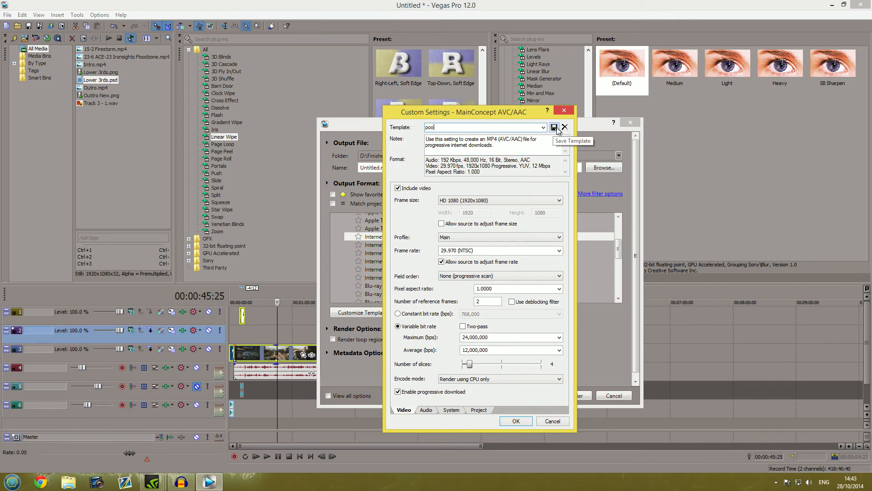
drag(451, 112, 461, 138)
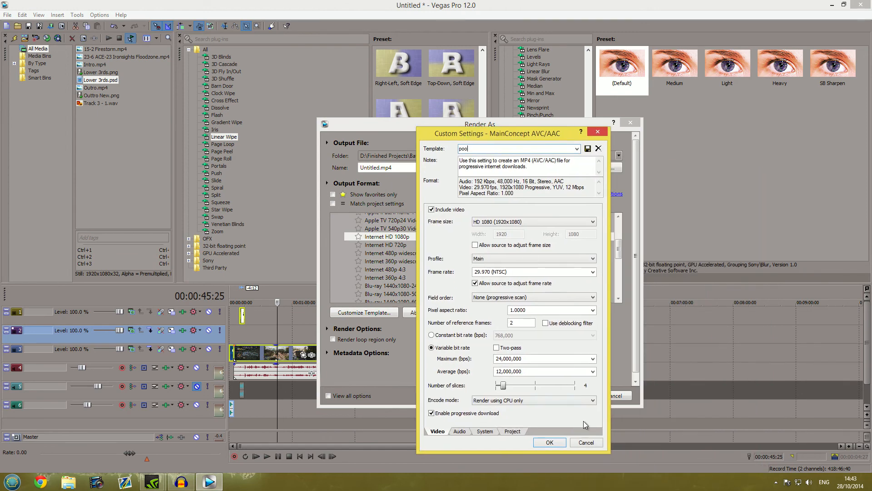
click(586, 442)
Select the Youtube 1080p template and start rendering the project as Untitled.mp4
drag(620, 251, 621, 268)
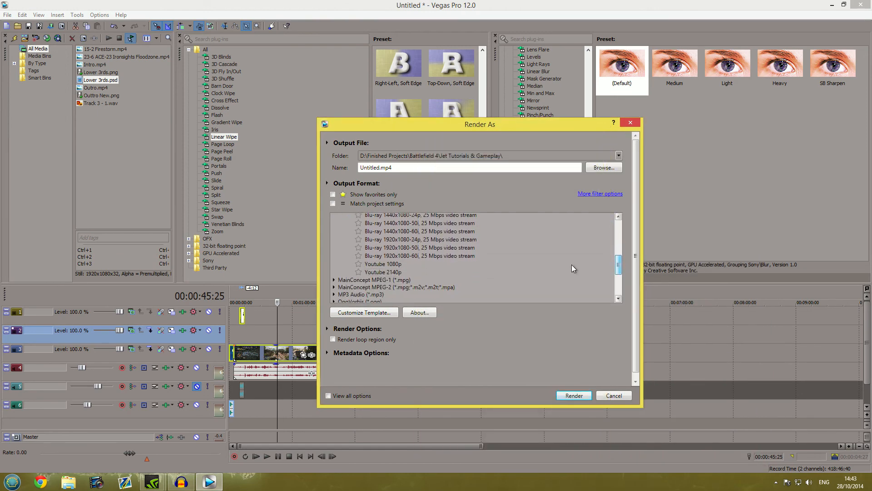
click(383, 267)
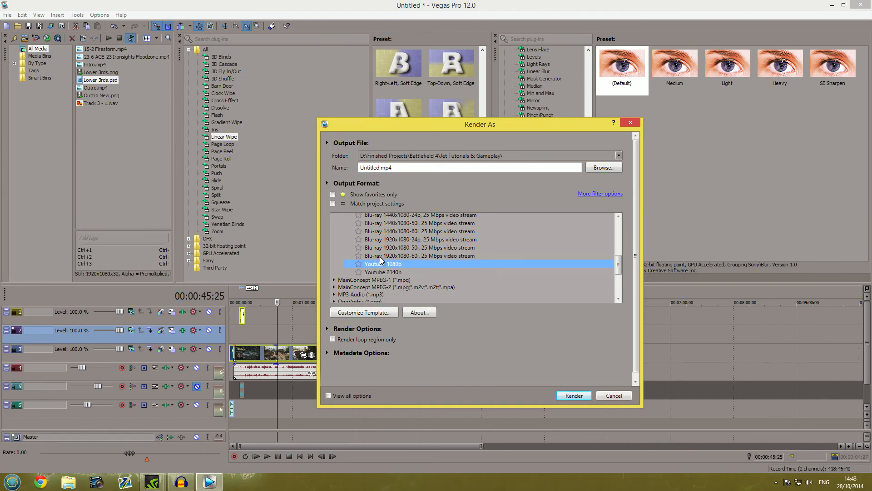
double_click(427, 166)
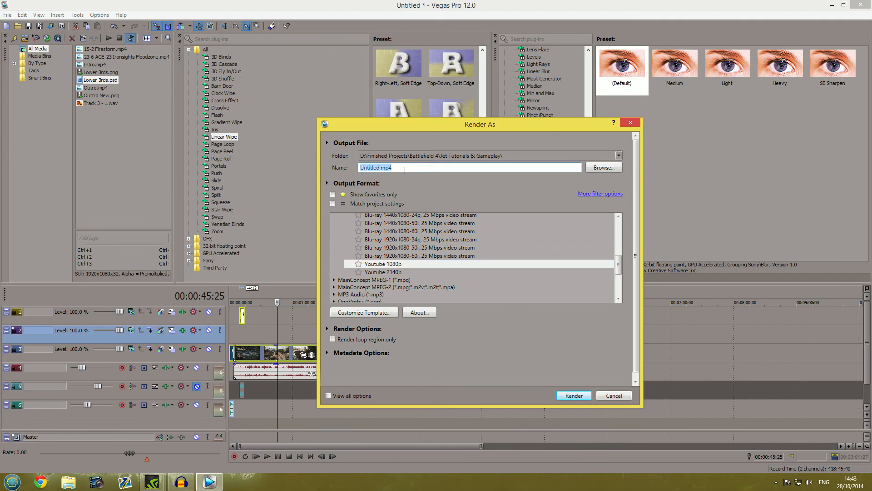
click(574, 395)
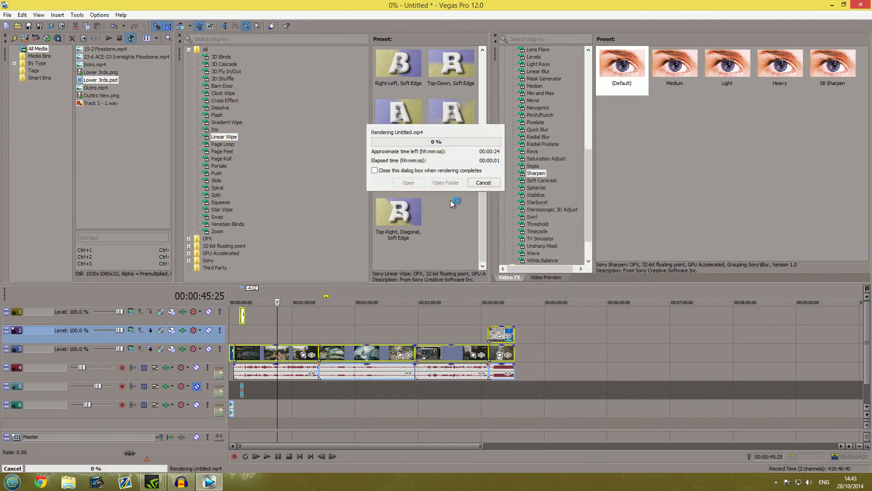